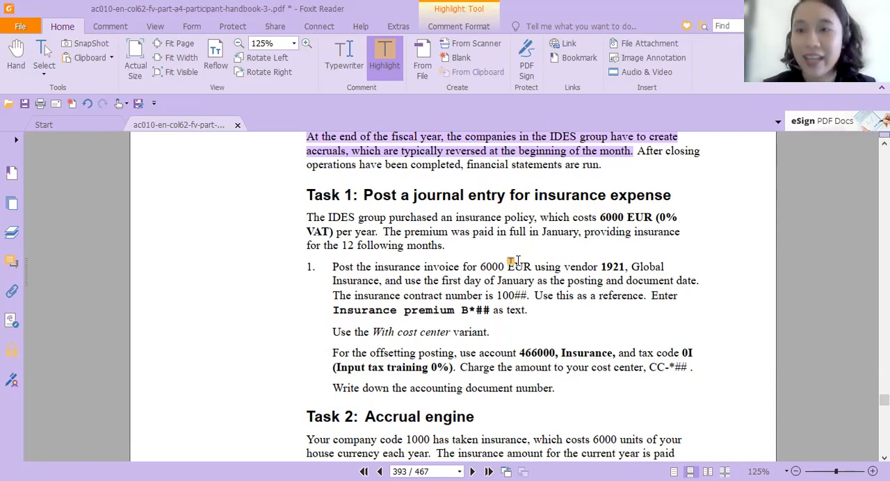
- Examine the Task 1 insurance expense instructions and the matching Solution 22 posting steps in the handbook
{"action": "scroll", "coordinate": [445, 270], "scroll_direction": "down", "scroll_amount": 10}
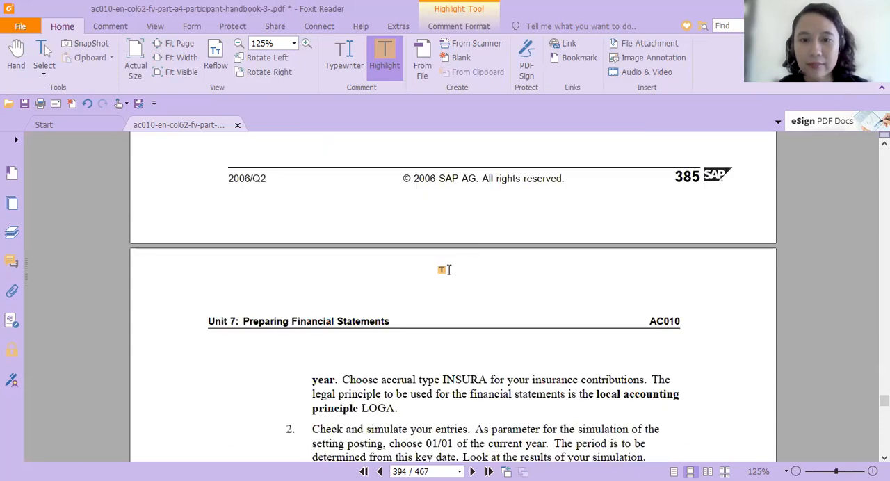
{"action": "scroll", "coordinate": [445, 270], "scroll_direction": "down", "scroll_amount": 12}
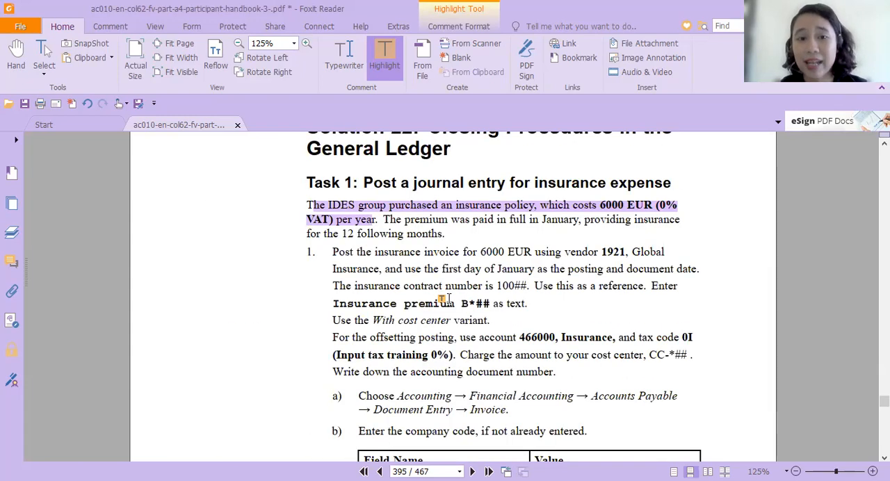
{"action": "scroll", "coordinate": [445, 299], "scroll_direction": "up", "scroll_amount": 2}
{"action": "scroll", "coordinate": [446, 299], "scroll_direction": "down", "scroll_amount": 2}
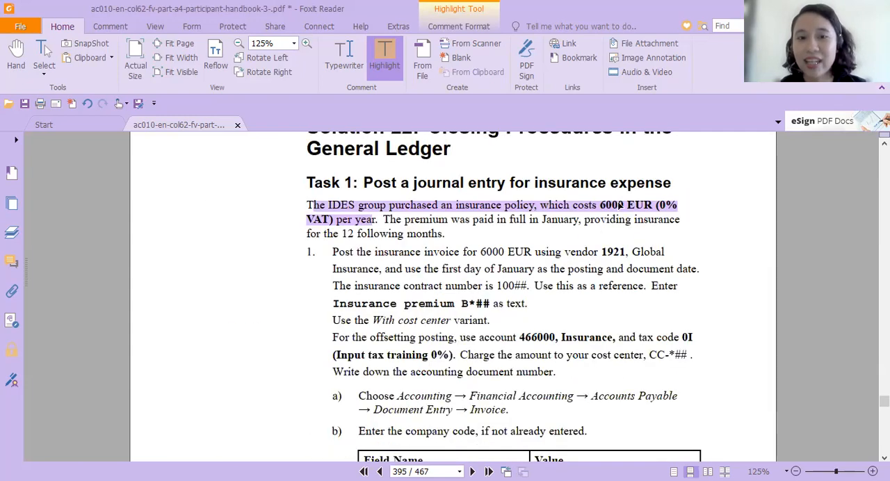
{"action": "scroll", "coordinate": [549, 133], "scroll_direction": "up", "scroll_amount": 4}
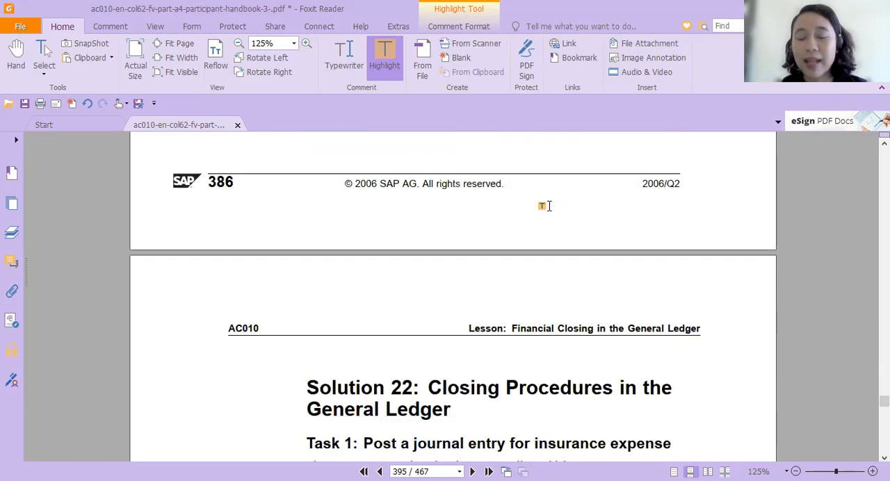
{"action": "scroll", "coordinate": [535, 254], "scroll_direction": "down", "scroll_amount": 2}
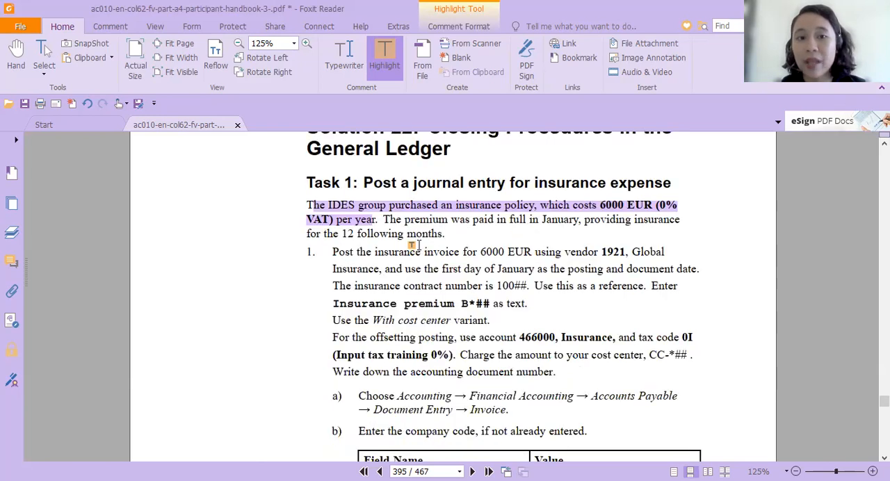
{"action": "scroll", "coordinate": [411, 245], "scroll_direction": "up", "scroll_amount": 2}
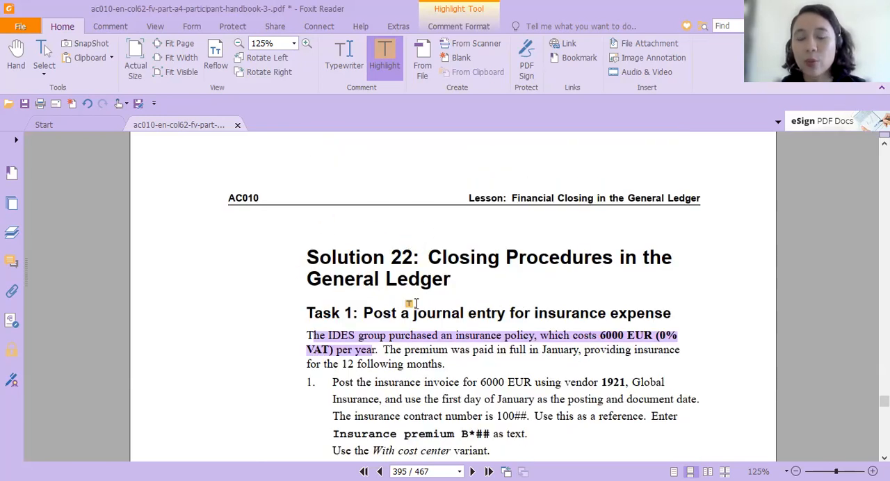
{"action": "scroll", "coordinate": [369, 341], "scroll_direction": "down", "scroll_amount": 2}
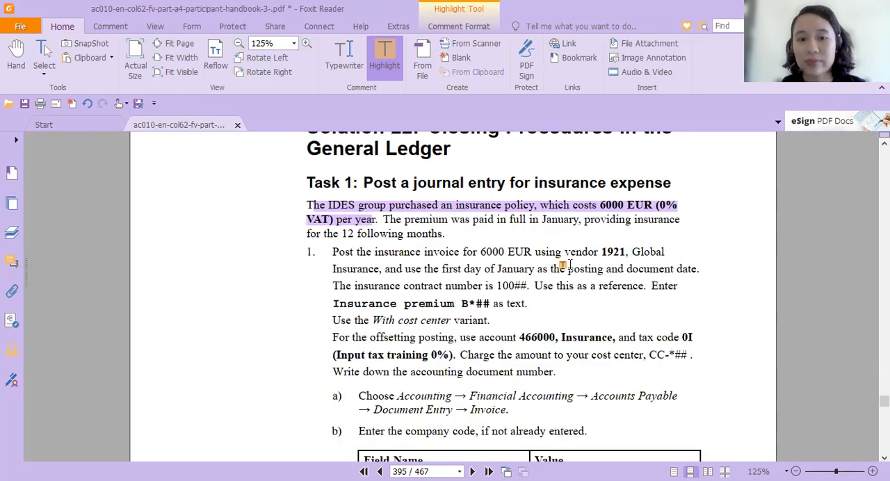
{"action": "scroll", "coordinate": [564, 341], "scroll_direction": "down", "scroll_amount": 2}
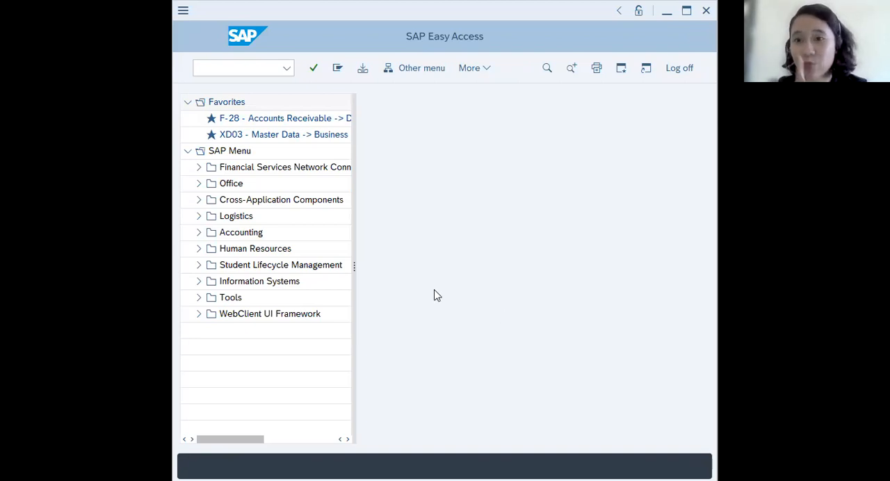
- Switch to SAP Easy Access and open FB60 - Invoice under Accounting, Financial Accounting, Accounts Payable, Document Entry
{"action": "left_click", "coordinate": [199, 235]}
{"action": "left_click", "coordinate": [208, 251]}
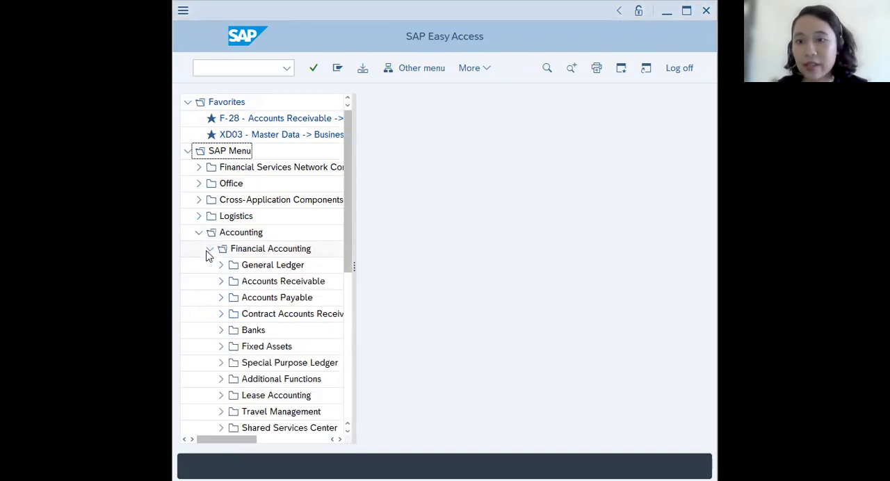
{"action": "left_click", "coordinate": [222, 298]}
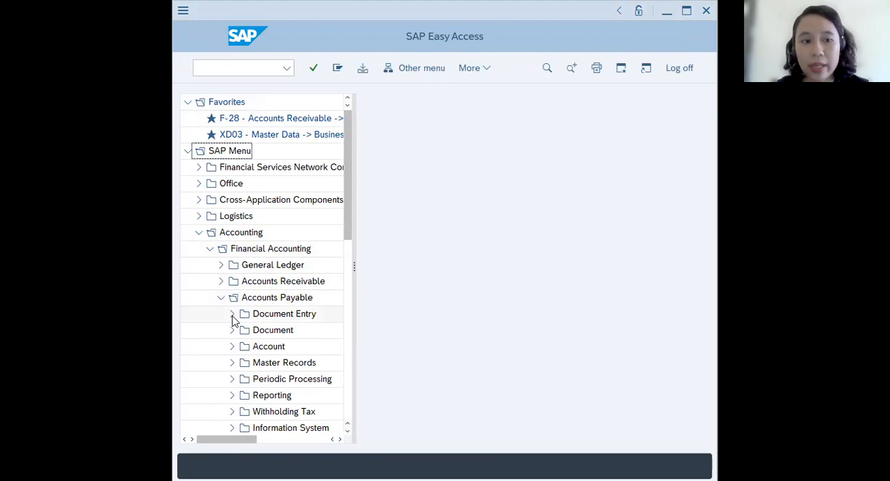
{"action": "left_click", "coordinate": [233, 316]}
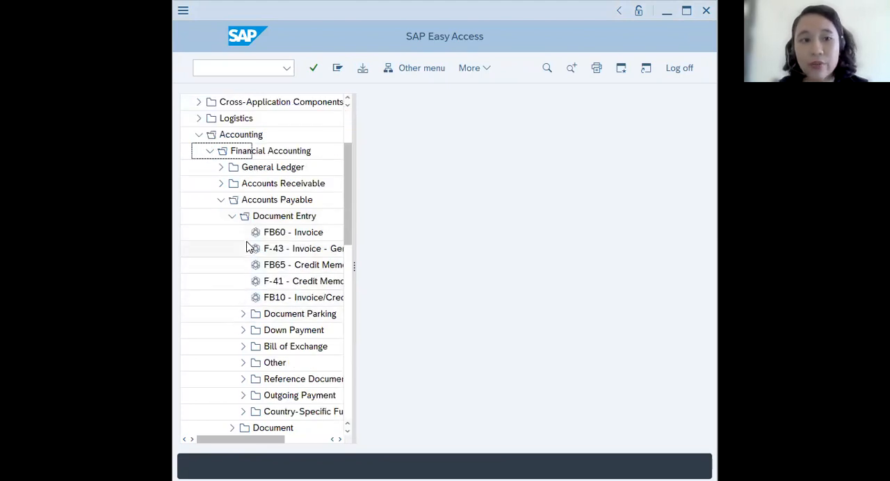
{"action": "left_click", "coordinate": [313, 236]}
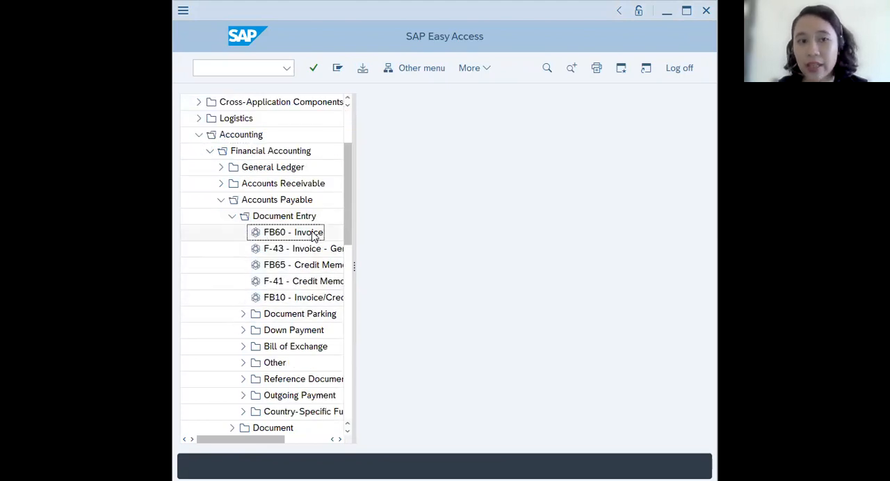
{"action": "double_click", "coordinate": [312, 236]}
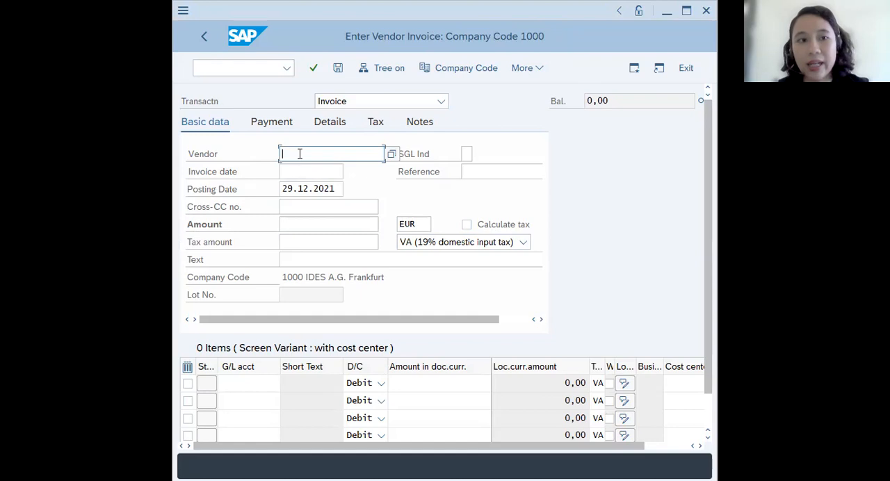
- Enter the insurance vendor's number and set the invoice date to 01.01.2021
{"action": "type", "text": "1921"}
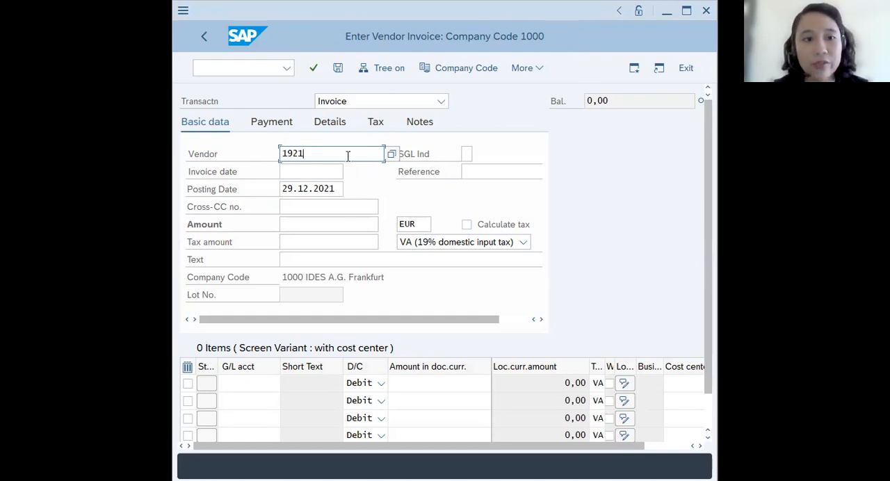
{"action": "left_click", "coordinate": [328, 174]}
{"action": "left_click", "coordinate": [351, 173]}
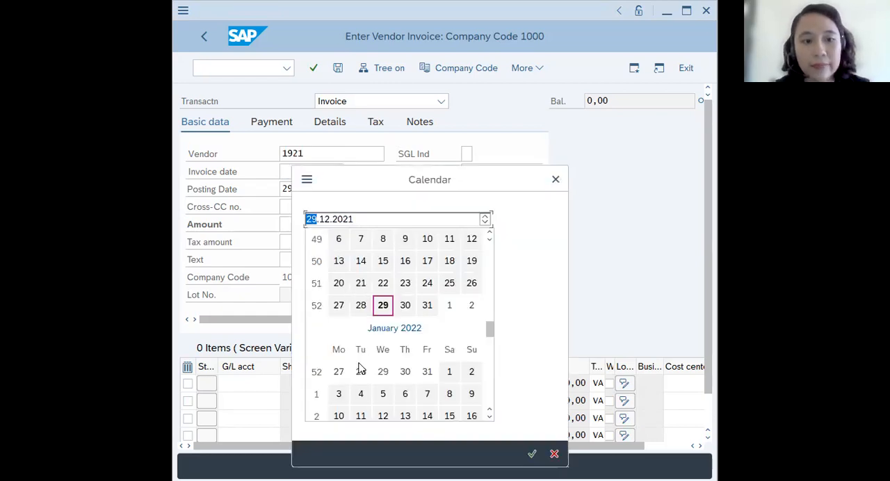
{"action": "double_click", "coordinate": [450, 371]}
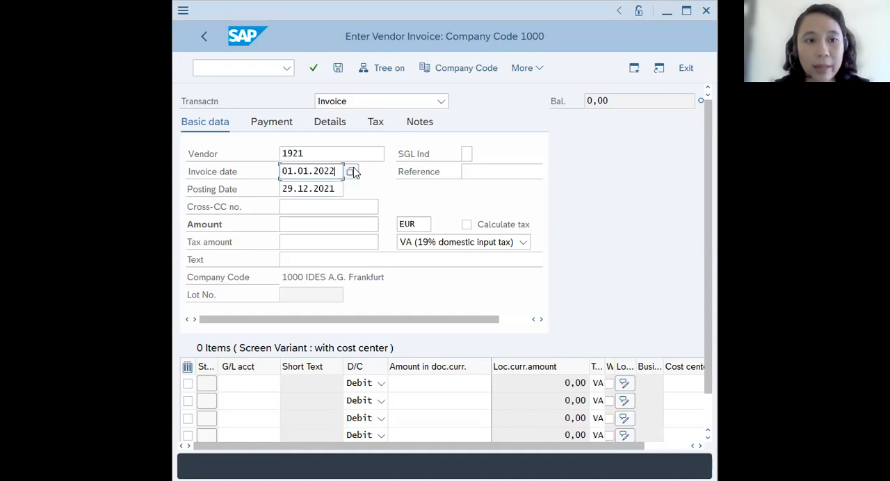
{"action": "key", "text": "BackSpace"}
{"action": "type", "text": "1"}
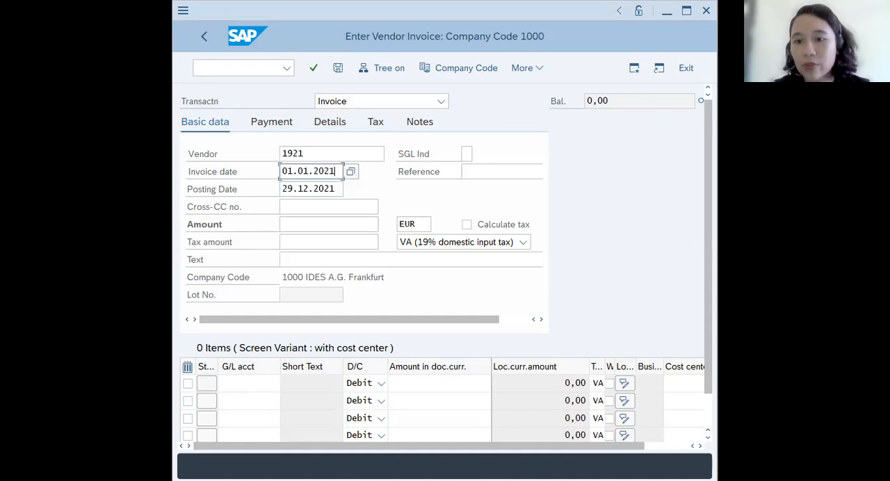
- Set the invoice's posting date to 01.01.2021
{"action": "left_click", "coordinate": [315, 189]}
{"action": "left_click", "coordinate": [351, 192]}
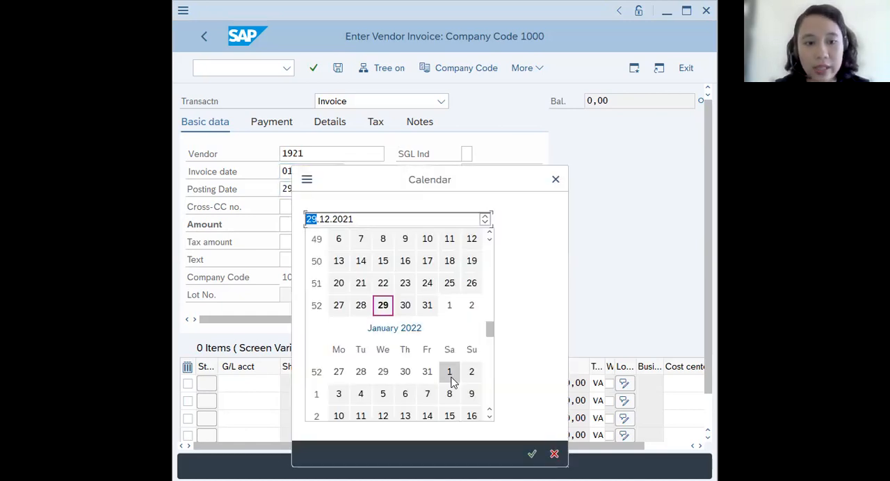
{"action": "double_click", "coordinate": [451, 378]}
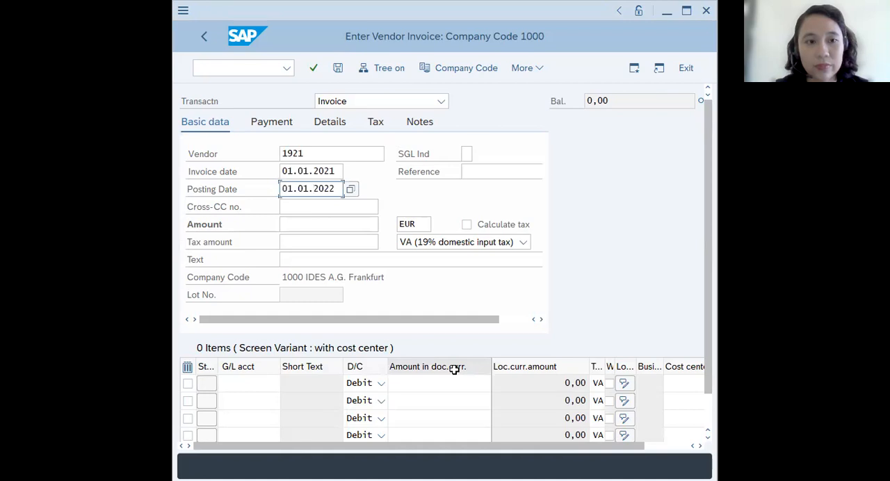
{"action": "left_click", "coordinate": [351, 192]}
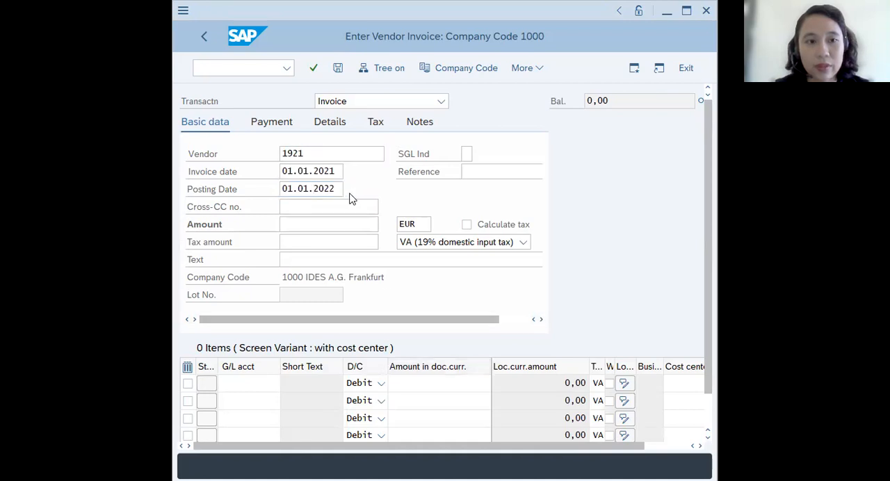
{"action": "left_click", "coordinate": [554, 180]}
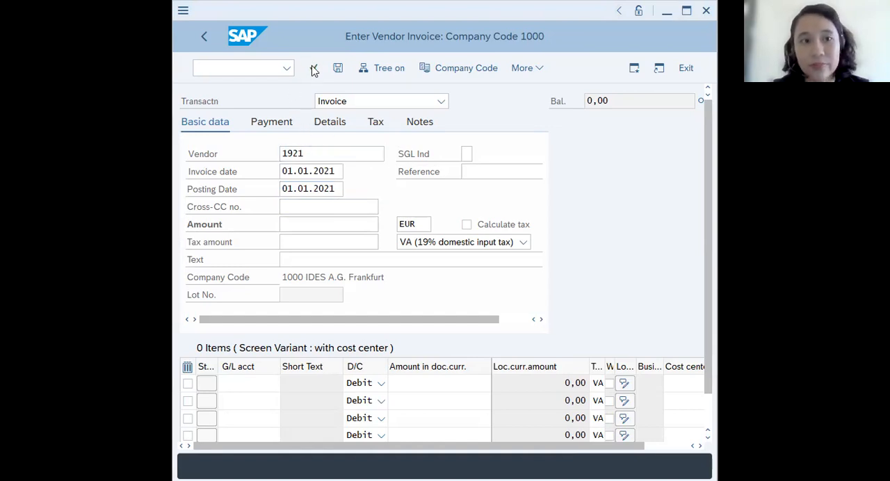
- Validate the invoice header and accept the period adjustment for the posting date
{"action": "key", "text": "Return"}
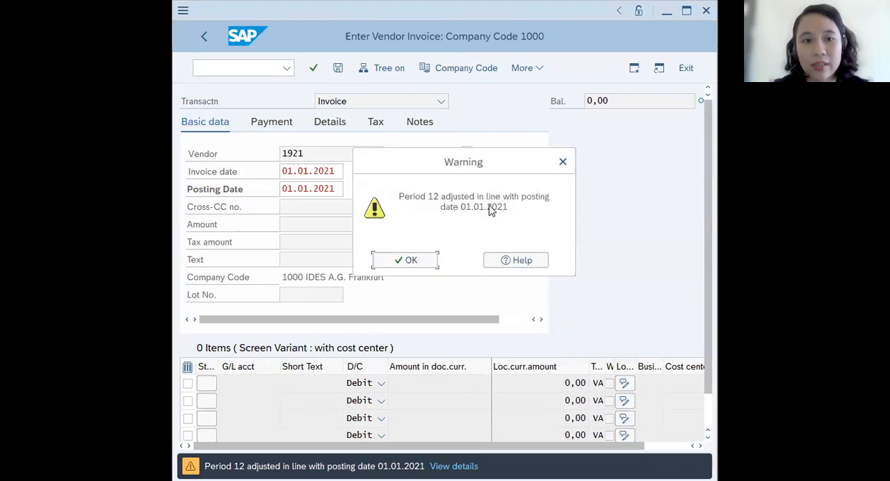
{"action": "left_click", "coordinate": [424, 265]}
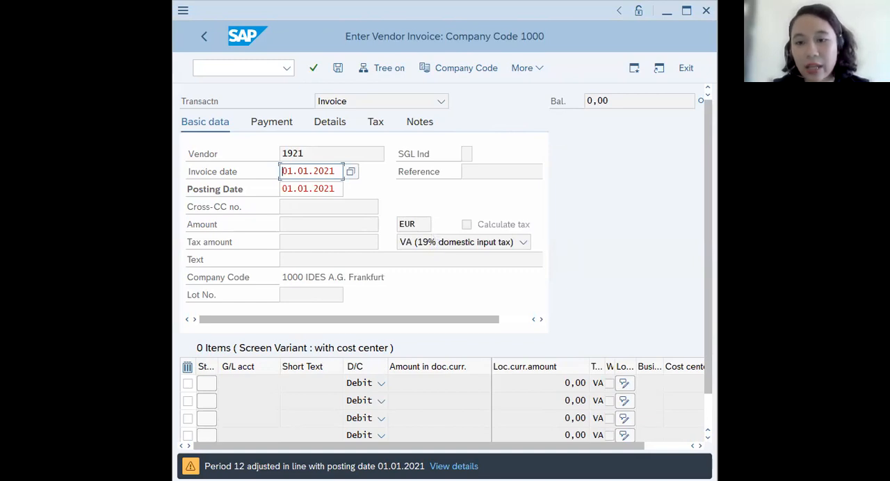
{"action": "left_click", "coordinate": [338, 189]}
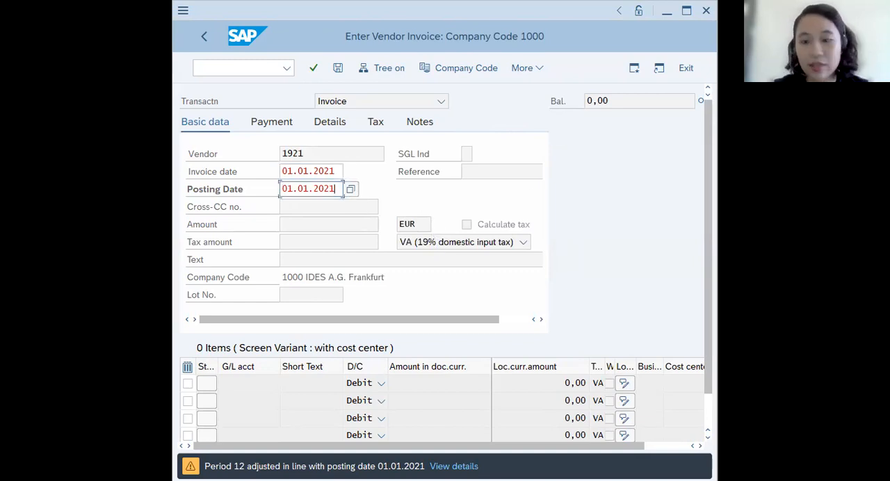
{"action": "key", "text": "Return"}
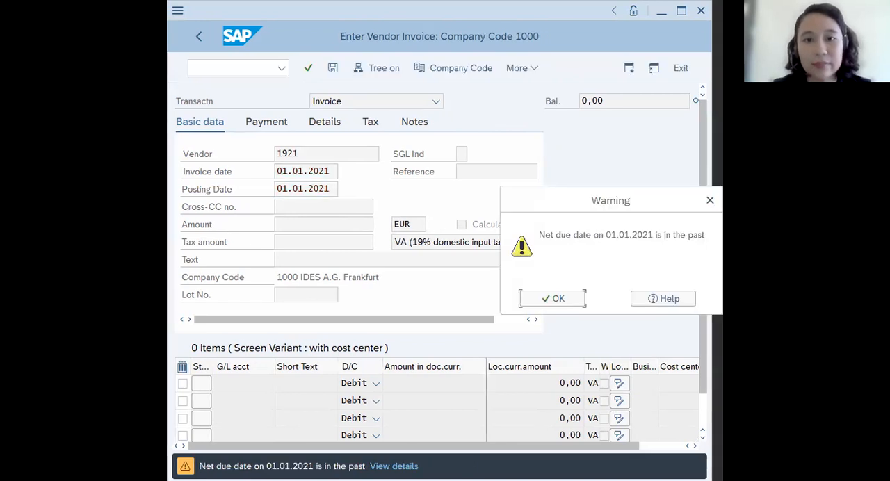
- Acknowledge the net due date warning so the invoice's basic data can be edited again
{"action": "left_click", "coordinate": [567, 300]}
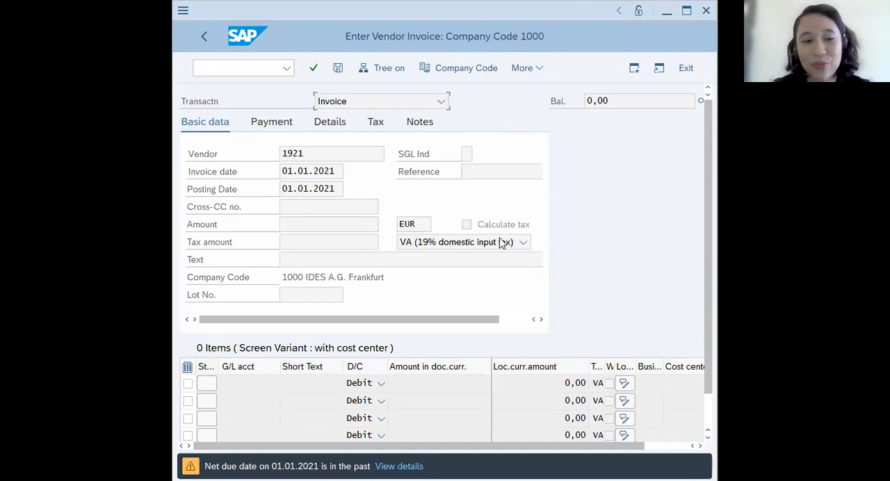
{"action": "left_click", "coordinate": [398, 466]}
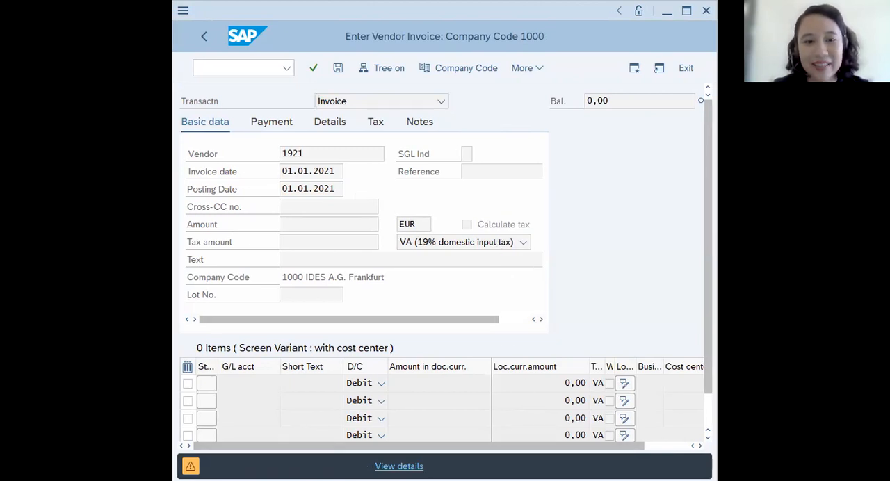
{"action": "left_click", "coordinate": [572, 299]}
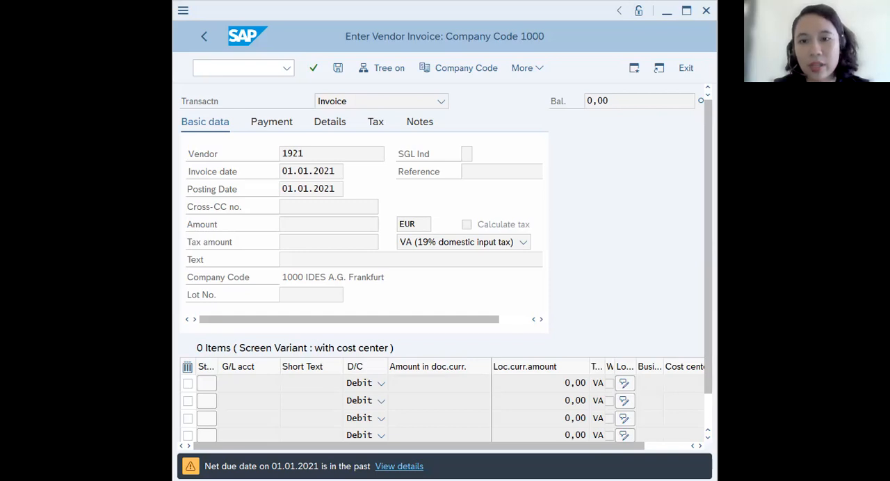
{"action": "left_click", "coordinate": [288, 223]}
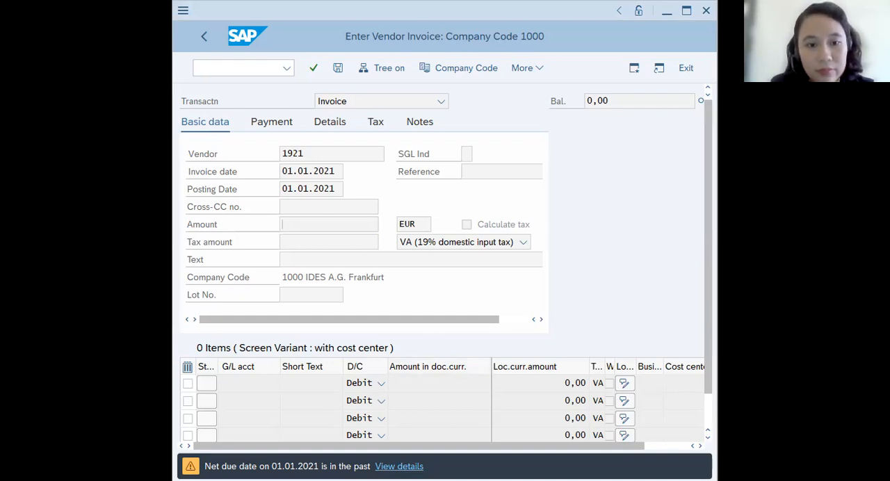
{"action": "key", "text": "Return"}
{"action": "left_click", "coordinate": [560, 298]}
{"action": "key", "text": "Tab"}
{"action": "key", "text": "Tab"}
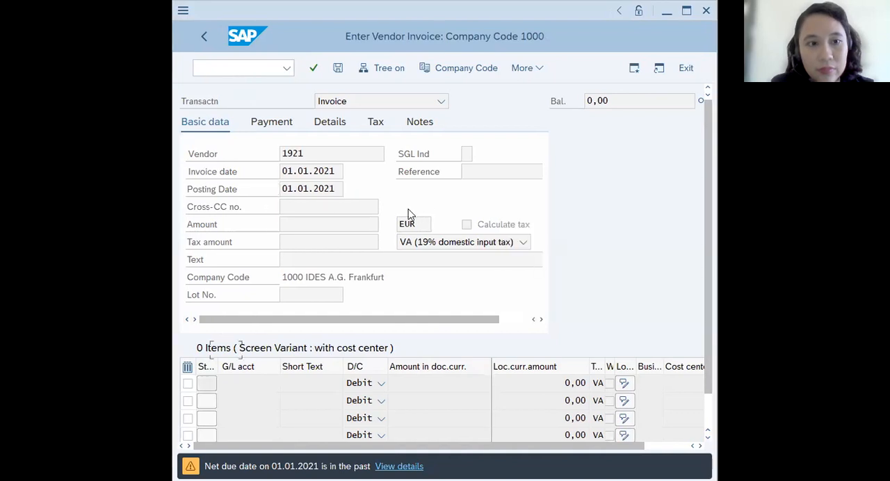
{"action": "left_click", "coordinate": [318, 226]}
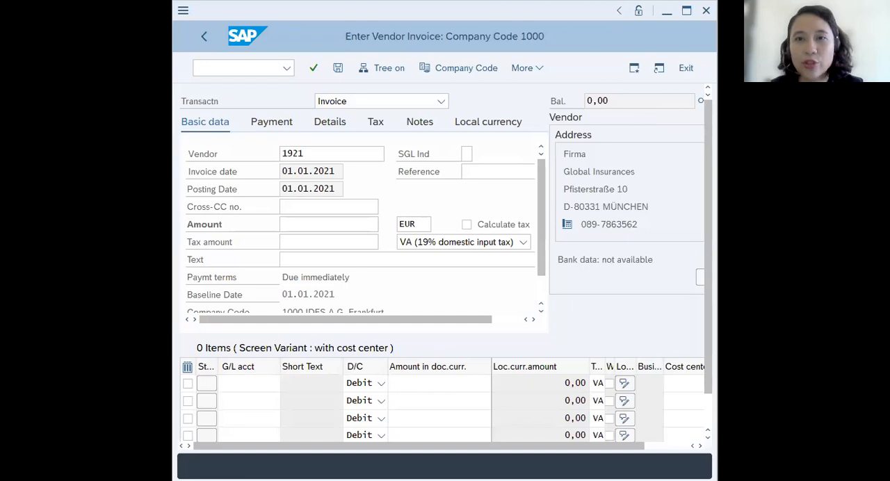
{"action": "mouse_move", "coordinate": [612, 77]}
{"action": "left_mouse_down"}
{"action": "mouse_move", "coordinate": [542, 94]}
{"action": "mouse_move", "coordinate": [647, 91]}
{"action": "mouse_move", "coordinate": [572, 72]}
{"action": "left_mouse_up"}
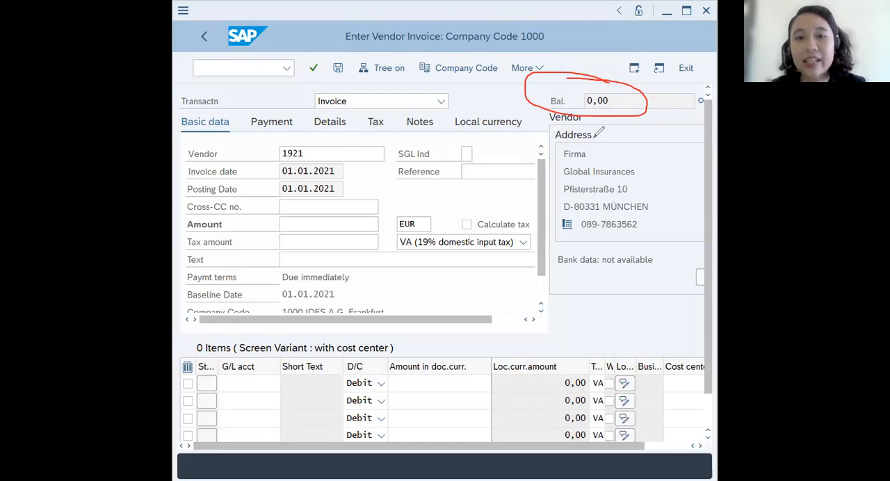
{"action": "mouse_move", "coordinate": [653, 139]}
{"action": "left_mouse_down"}
{"action": "mouse_move", "coordinate": [573, 137]}
{"action": "mouse_move", "coordinate": [550, 166]}
{"action": "mouse_move", "coordinate": [574, 248]}
{"action": "mouse_move", "coordinate": [674, 233]}
{"action": "mouse_move", "coordinate": [665, 134]}
{"action": "left_mouse_up"}
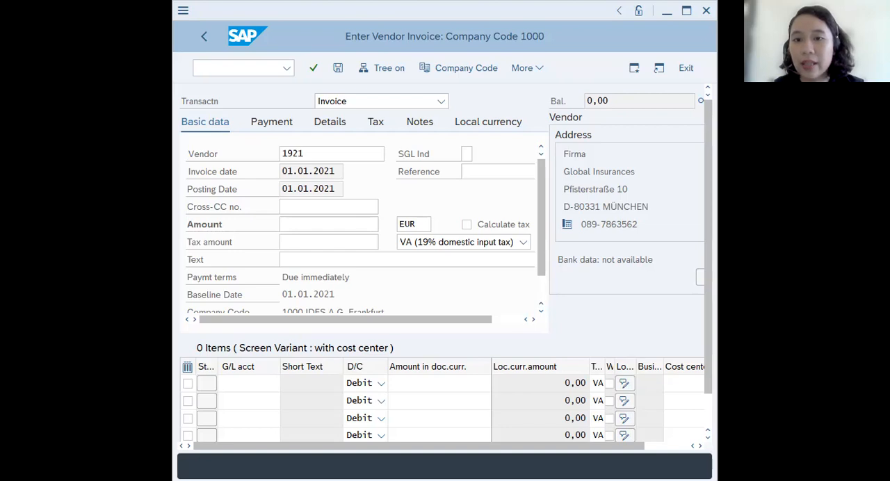
- Set the vendor invoice amount to 6000 EUR
{"action": "left_click", "coordinate": [301, 224]}
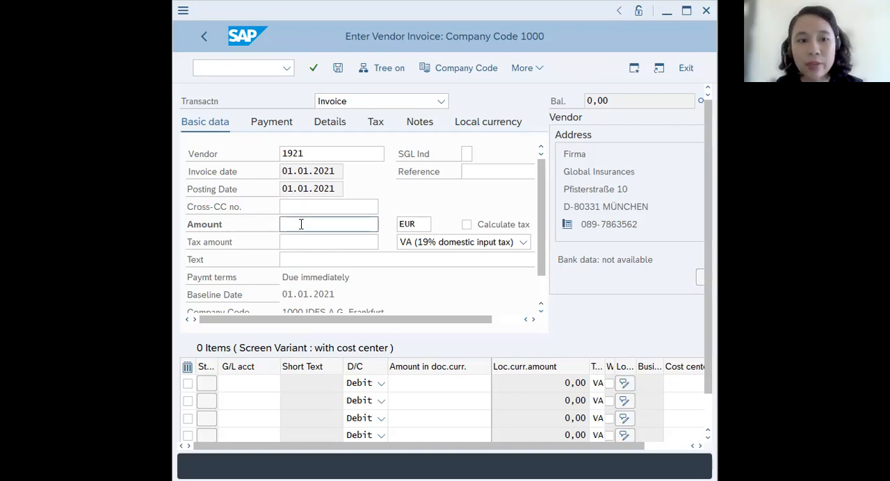
{"action": "type", "text": "6000"}
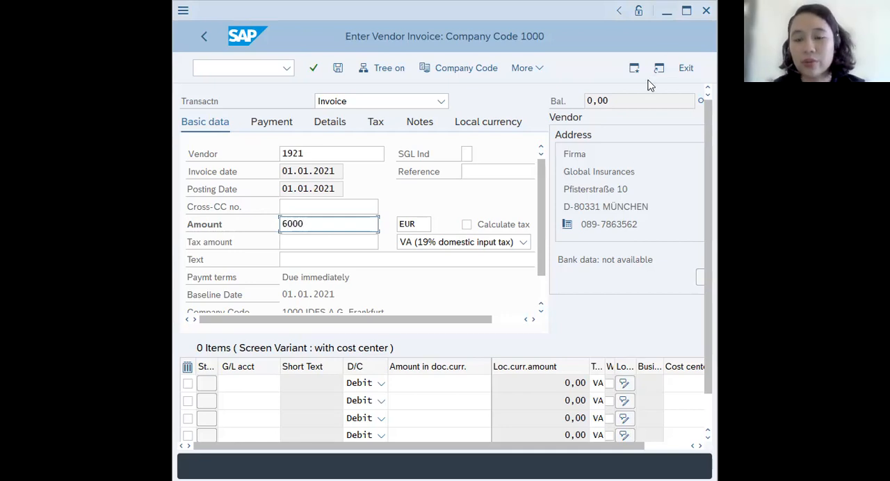
- Set the invoice's tax code to 0I (Input tax 0%)
{"action": "left_click", "coordinate": [282, 242]}
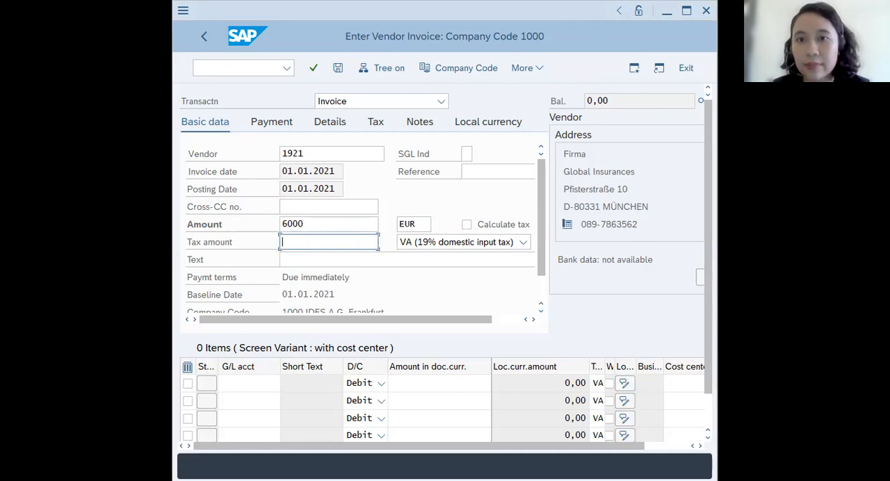
{"action": "key", "text": "alt+Tab"}
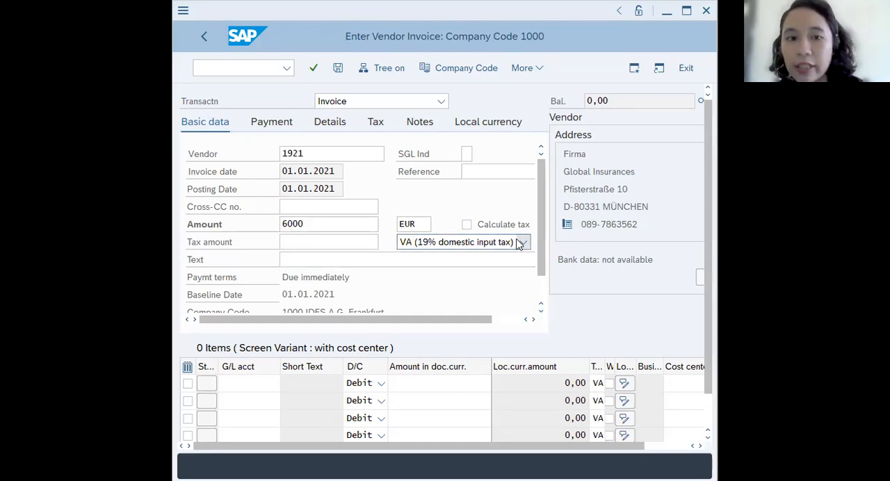
{"action": "left_click", "coordinate": [290, 241]}
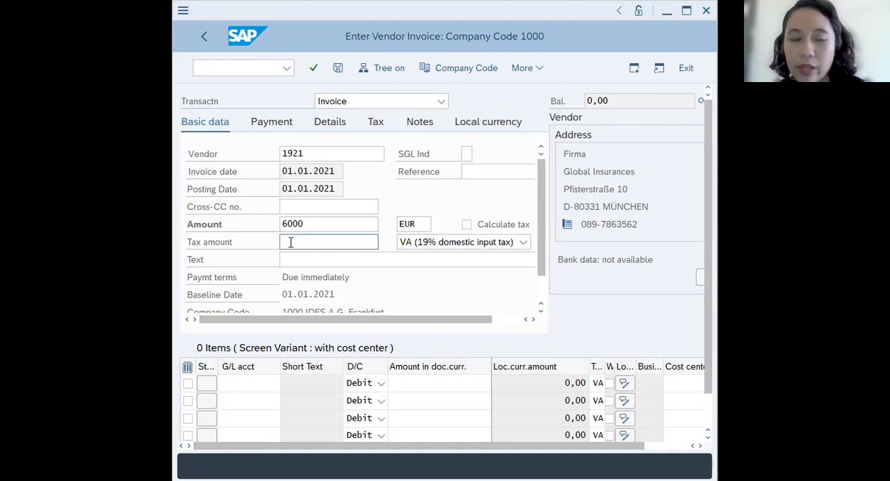
{"action": "left_click", "coordinate": [523, 243]}
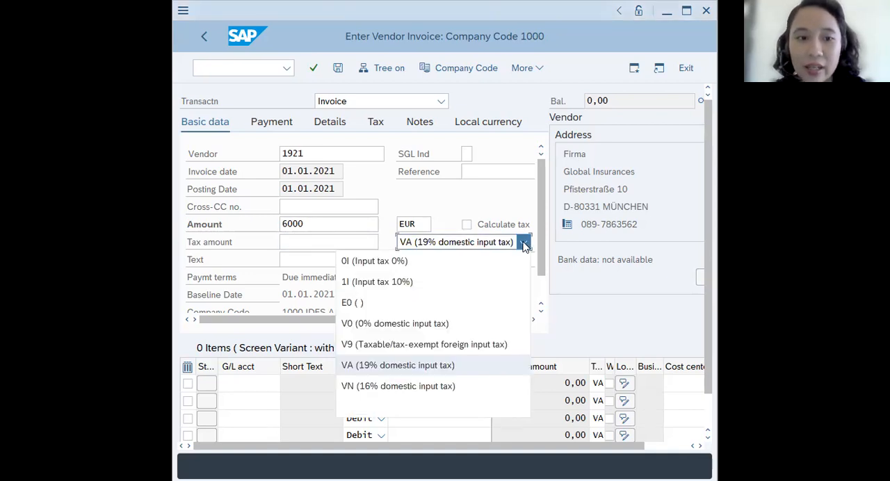
{"action": "left_click", "coordinate": [392, 265]}
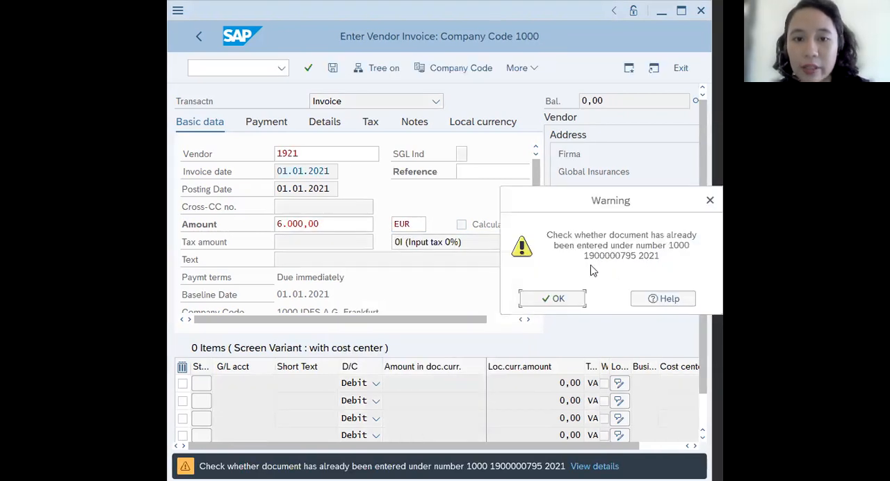
- Acknowledge the duplicate document warning and validate the invoice so its basic data can be edited again
{"action": "left_click", "coordinate": [560, 299]}
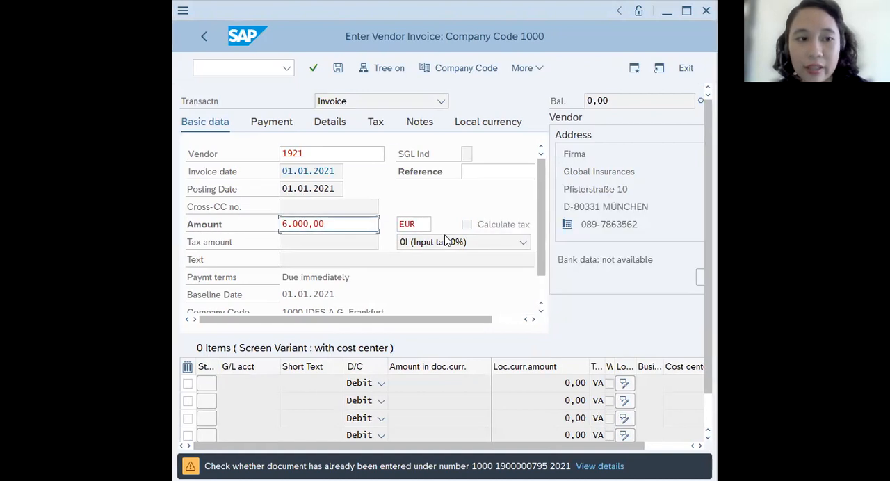
{"action": "left_click", "coordinate": [306, 257]}
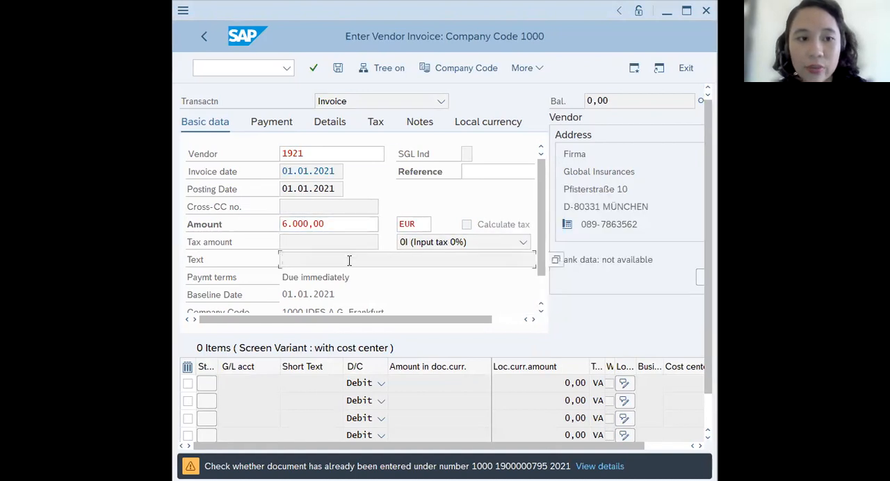
{"action": "left_click", "coordinate": [609, 467]}
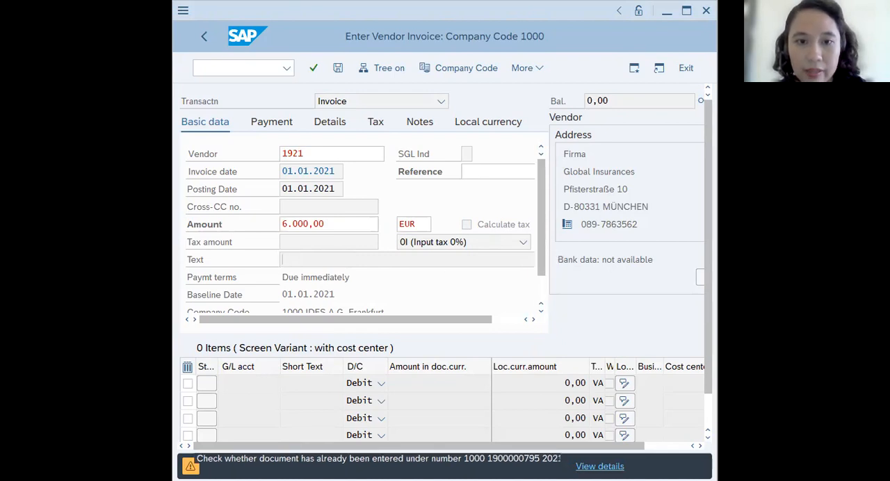
{"action": "key", "text": "Return"}
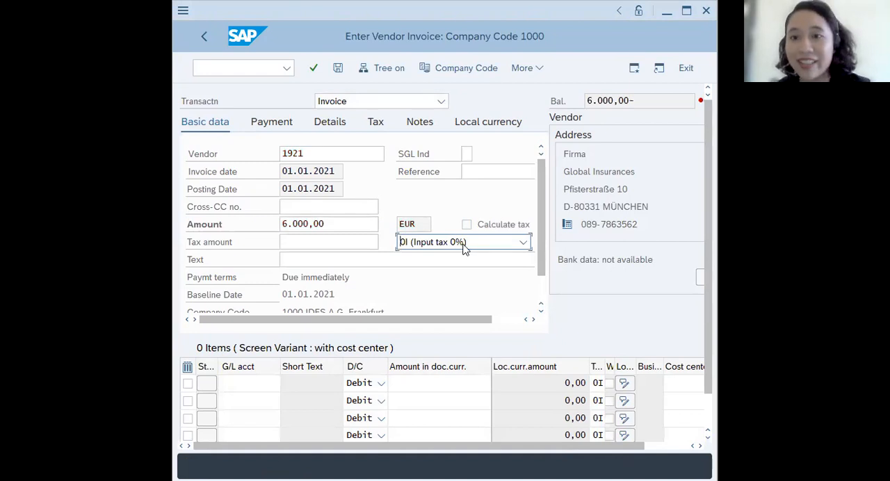
- Enter 10000 as the invoice's reference in the basic data
{"action": "left_click", "coordinate": [308, 258]}
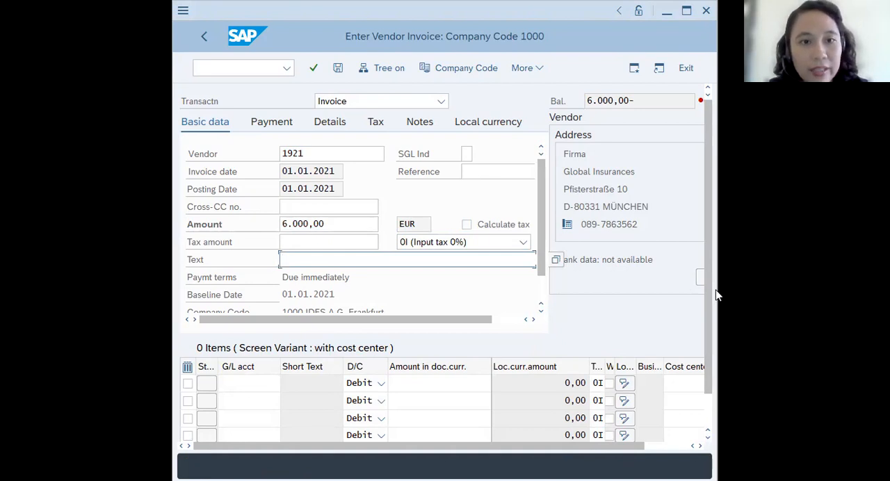
{"action": "left_click", "coordinate": [505, 169]}
{"action": "type", "text": "100"}
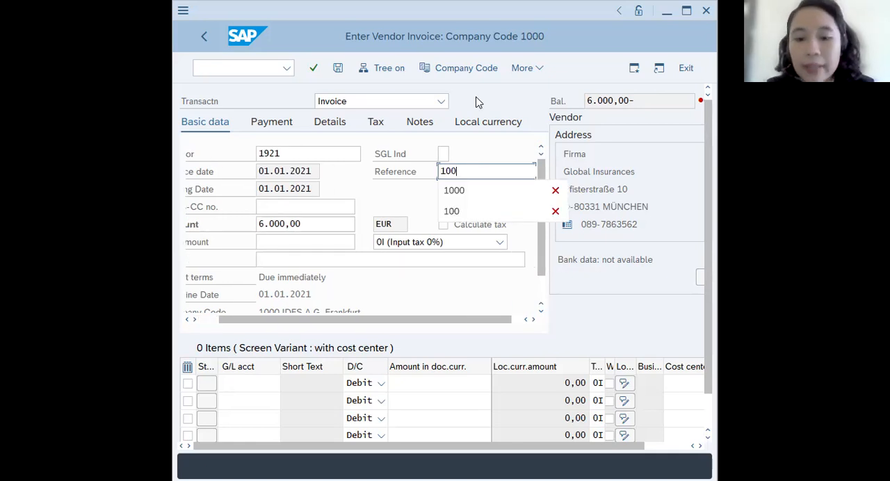
{"action": "type", "text": "00"}
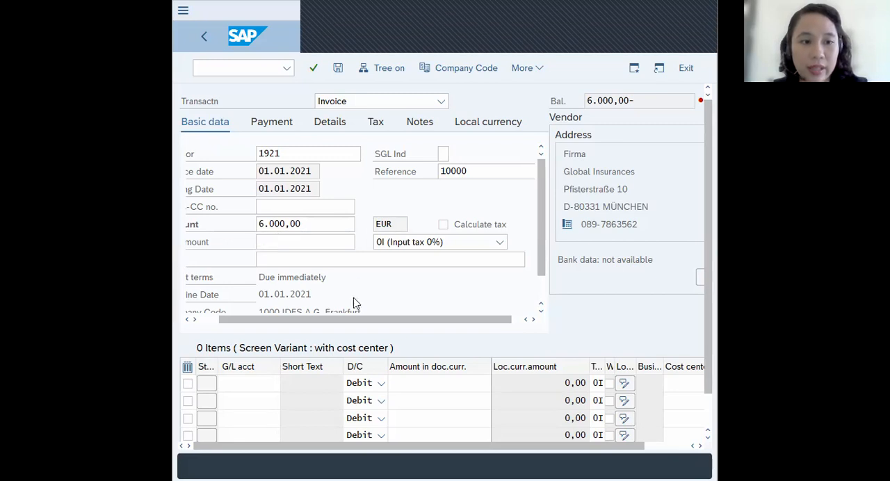
- Enter "Insurance Premium BE00" as the invoice's text in the basic data
{"action": "left_click_drag", "start_coordinate": [354, 325], "coordinate": [336, 324]}
{"action": "scroll", "coordinate": [258, 243], "scroll_direction": "down", "scroll_amount": 1}
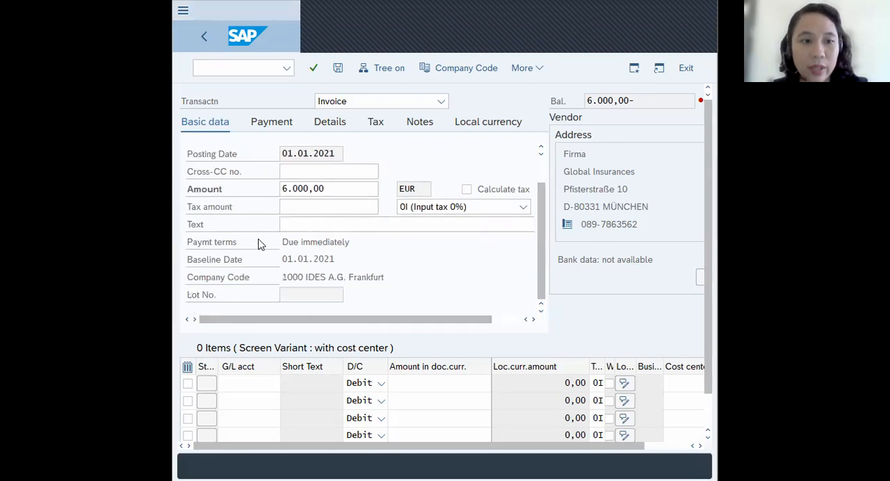
{"action": "left_click", "coordinate": [298, 224]}
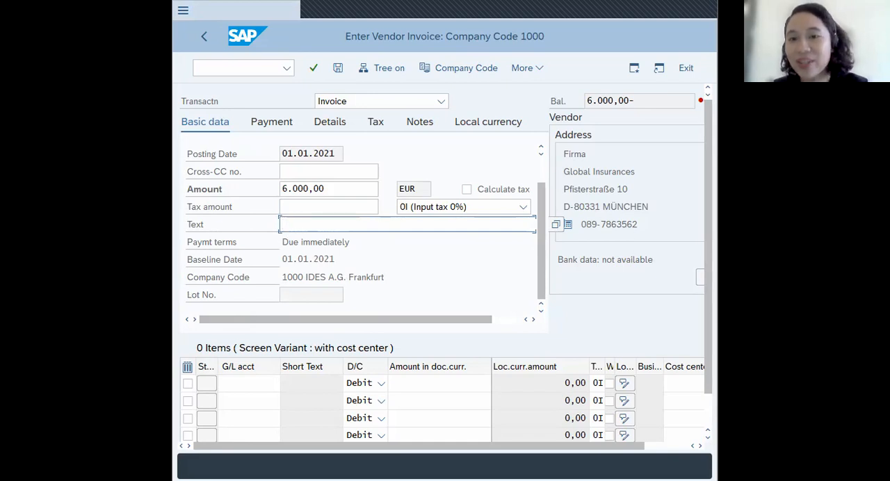
{"action": "type", "text": "Ins"}
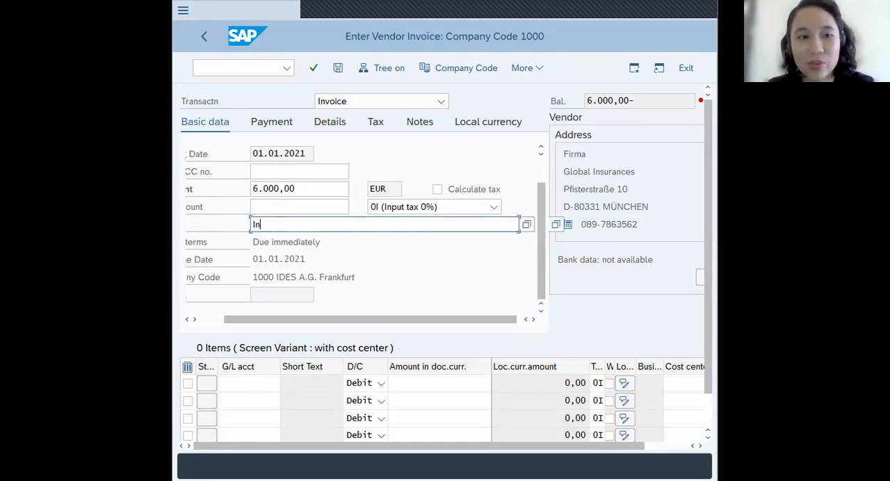
{"action": "type", "text": "an"}
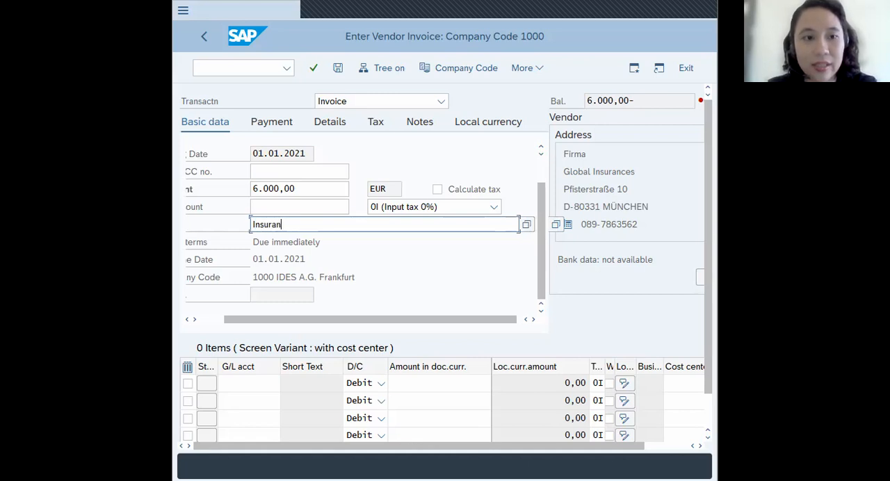
{"action": "type", "text": "ce Prem"}
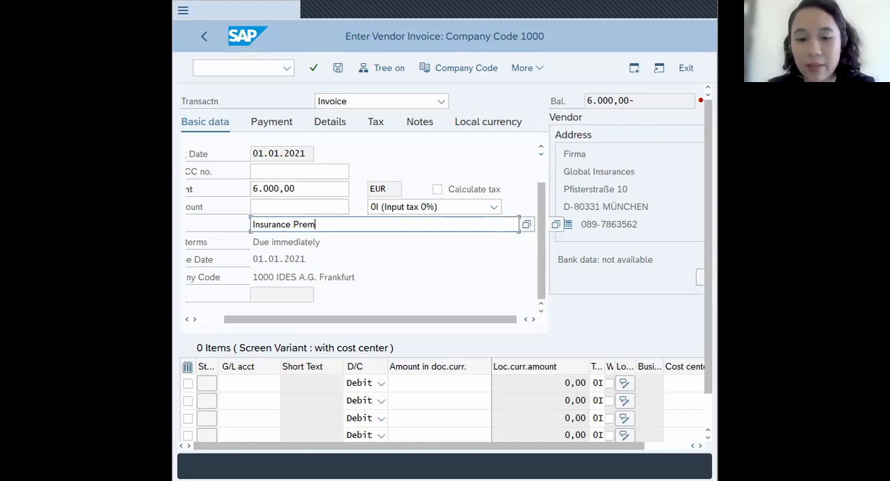
{"action": "type", "text": "ium BE"}
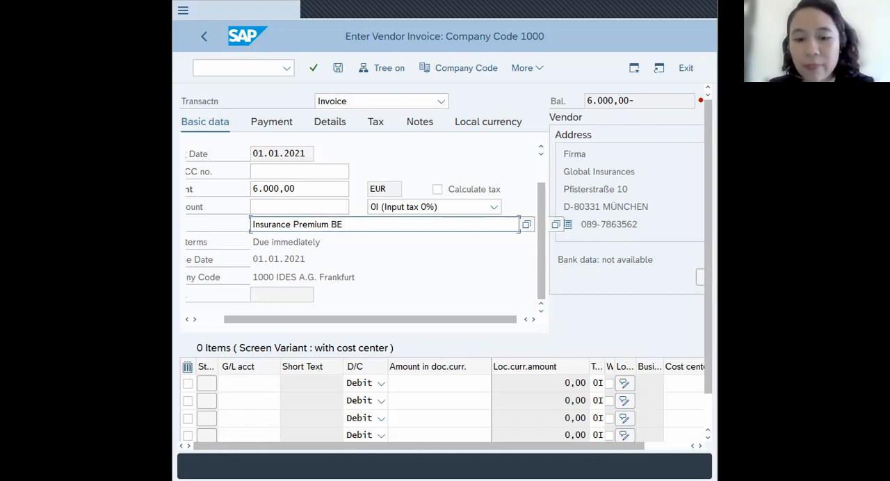
{"action": "type", "text": "00"}
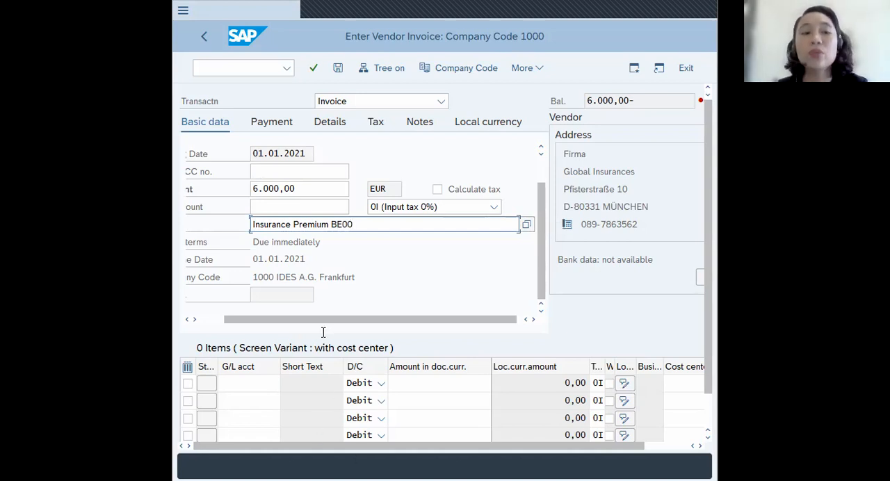
{"action": "left_click_drag", "start_coordinate": [302, 322], "coordinate": [240, 325]}
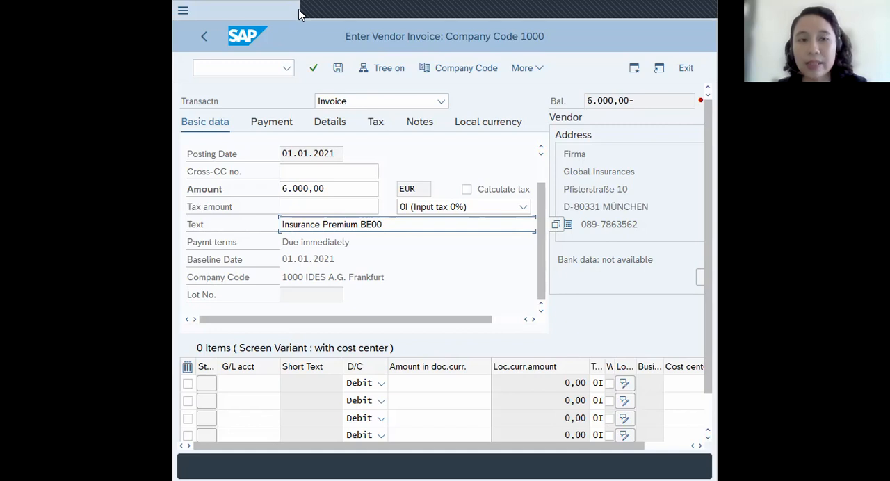
- Show the tree and apply the Z_WITH COST CENTER screen variant to the invoice items
{"action": "left_click", "coordinate": [381, 69]}
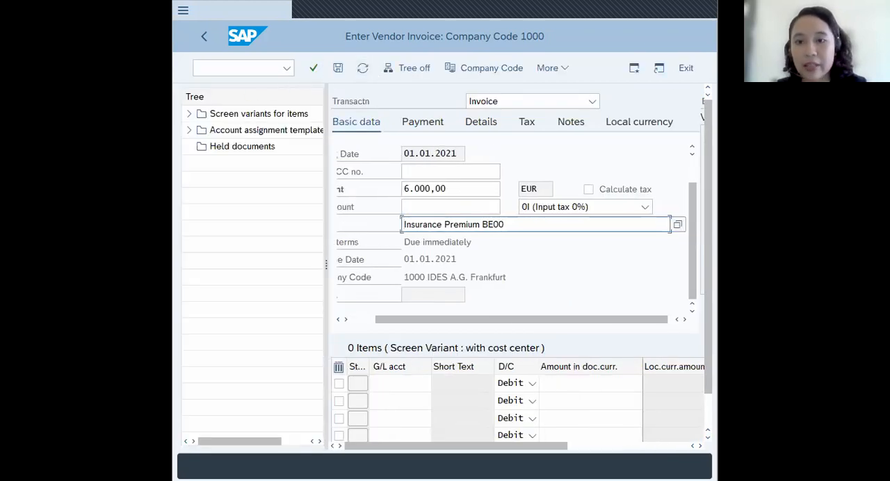
{"action": "left_click", "coordinate": [189, 114]}
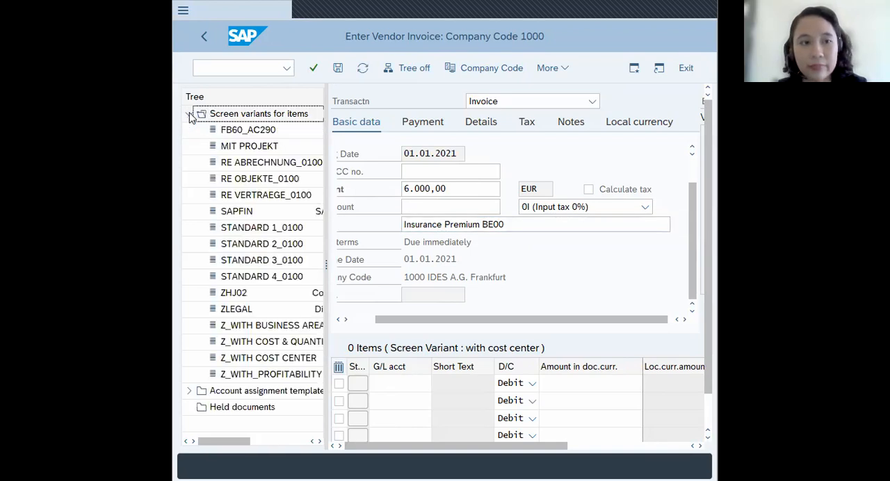
{"action": "double_click", "coordinate": [243, 362]}
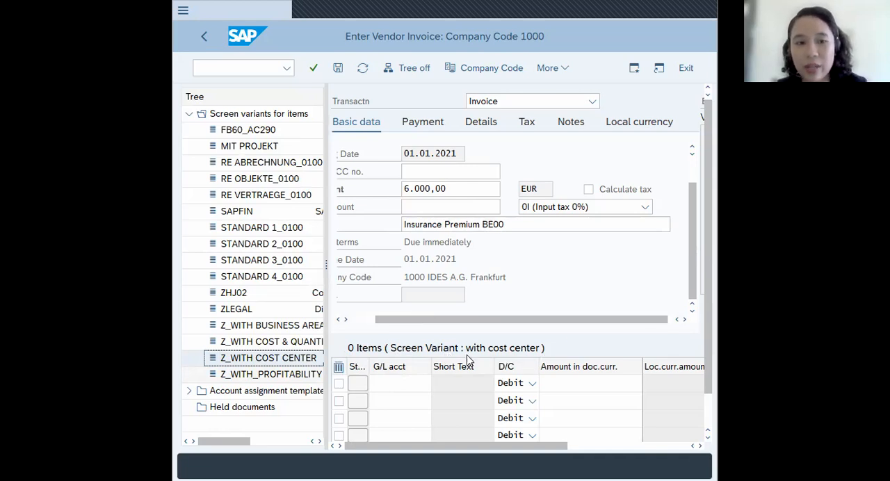
- Fill in the first debit line item with G/L account 466000 and a document currency amount of 6000
{"action": "scroll", "coordinate": [522, 279], "scroll_direction": "down", "scroll_amount": 1}
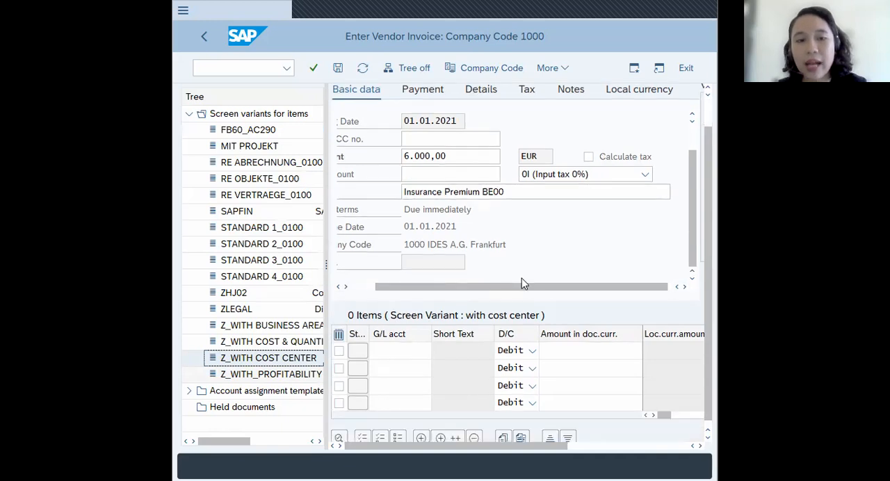
{"action": "scroll", "coordinate": [521, 289], "scroll_direction": "up", "scroll_amount": 1}
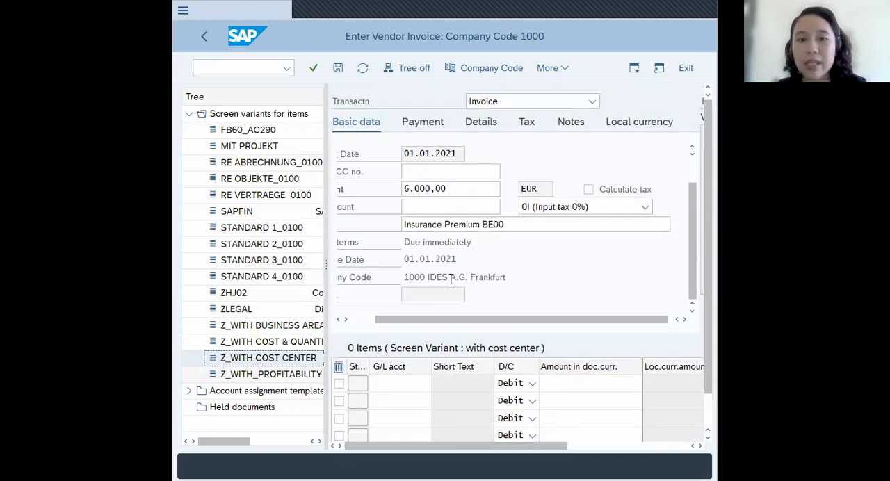
{"action": "scroll", "coordinate": [409, 343], "scroll_direction": "down", "scroll_amount": 1}
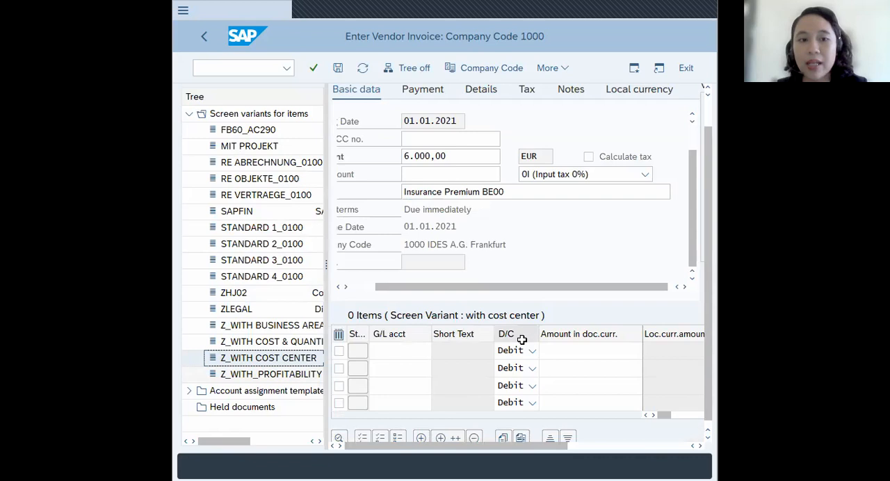
{"action": "scroll", "coordinate": [518, 344], "scroll_direction": "up", "scroll_amount": 1}
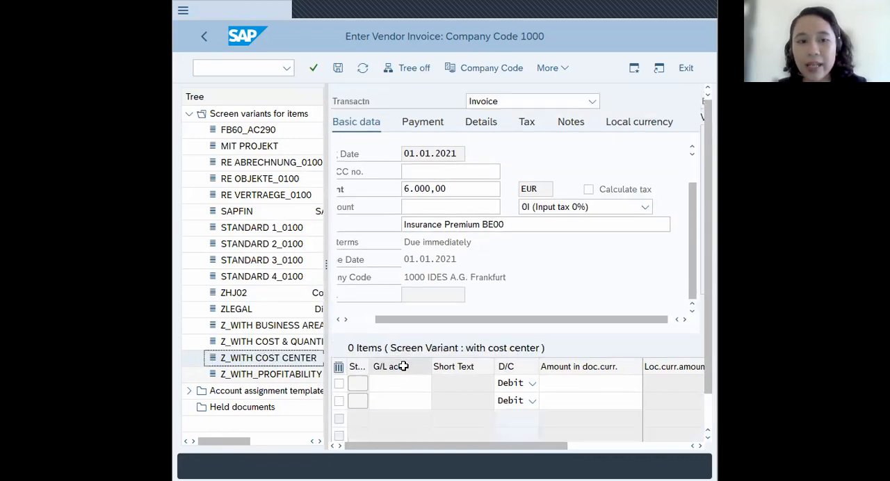
{"action": "left_click", "coordinate": [396, 384]}
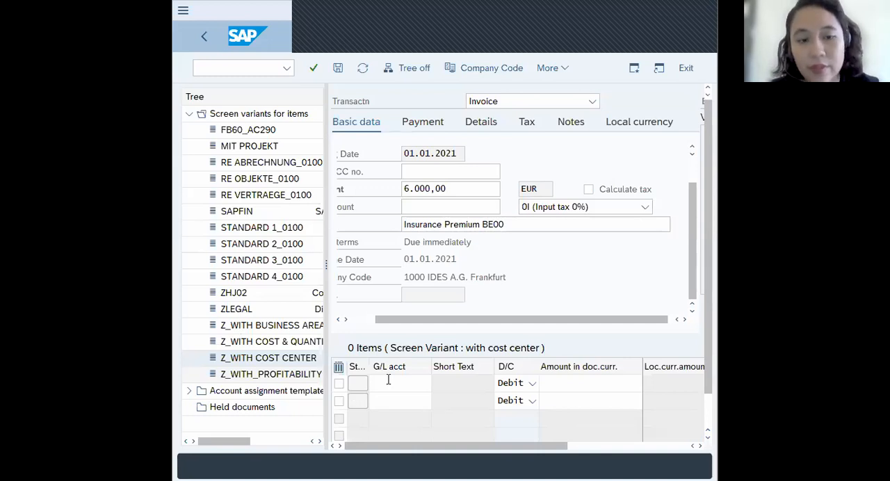
{"action": "left_click", "coordinate": [388, 381]}
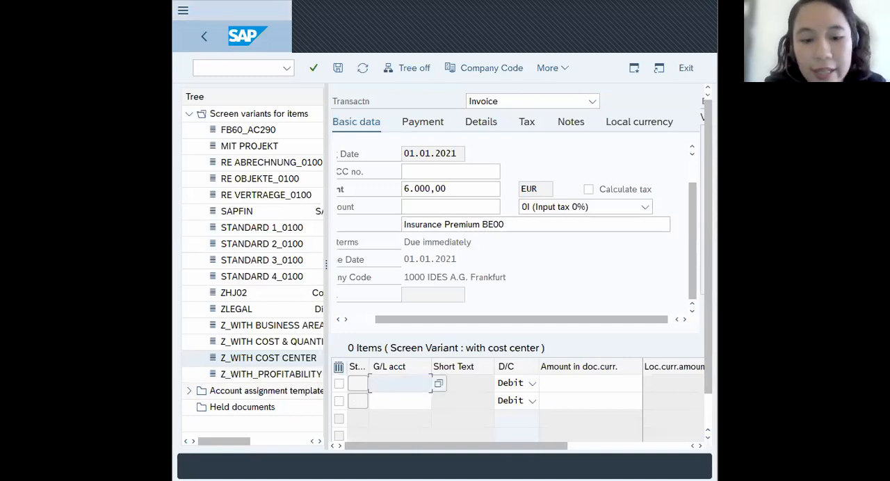
{"action": "type", "text": "4"}
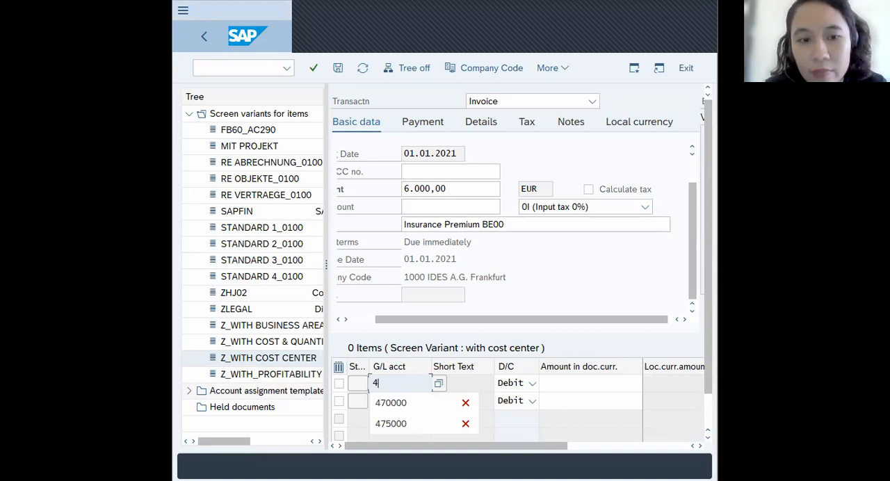
{"action": "type", "text": "66000"}
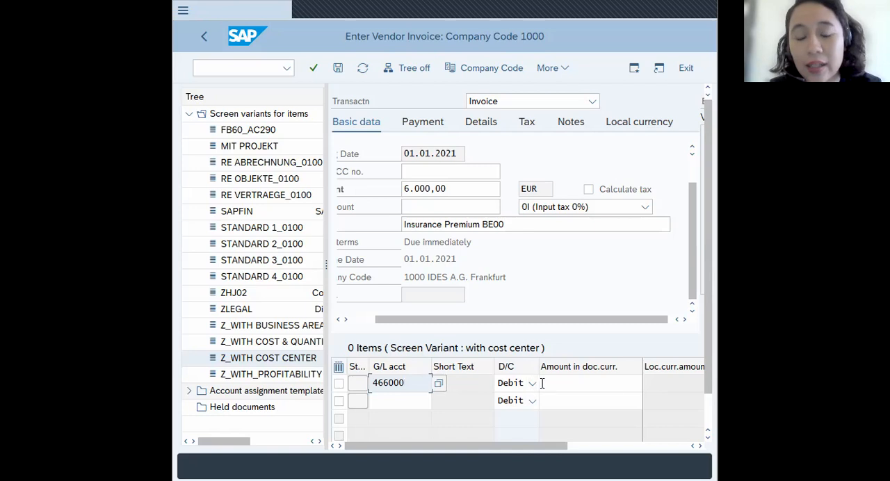
{"action": "left_click", "coordinate": [582, 384]}
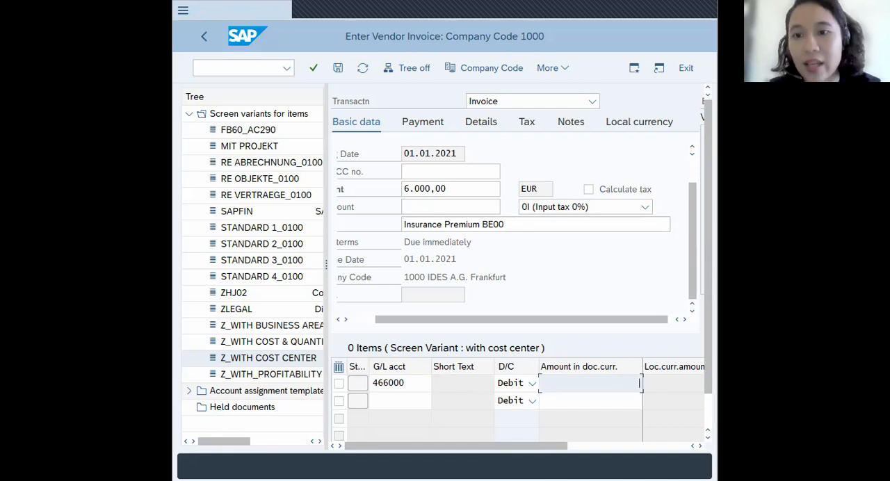
{"action": "type", "text": "6000"}
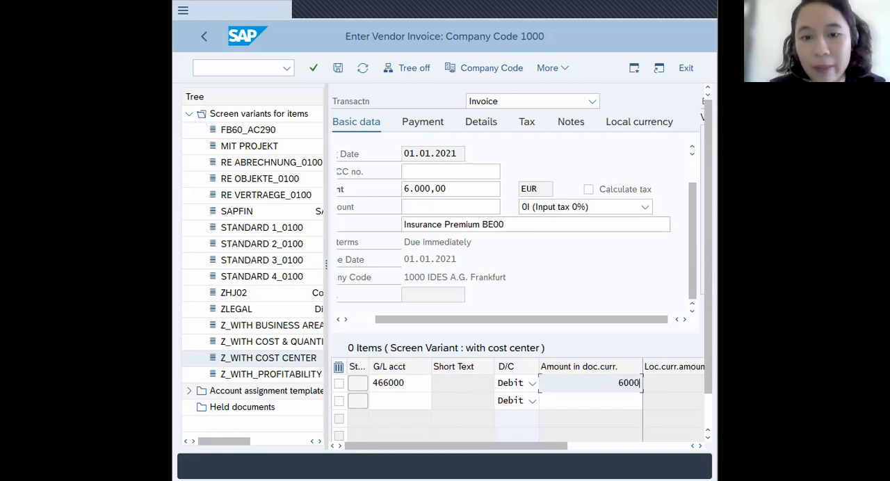
- Assign cost center CC-E00 to the first invoice line item
{"action": "left_click_drag", "start_coordinate": [563, 445], "coordinate": [681, 452]}
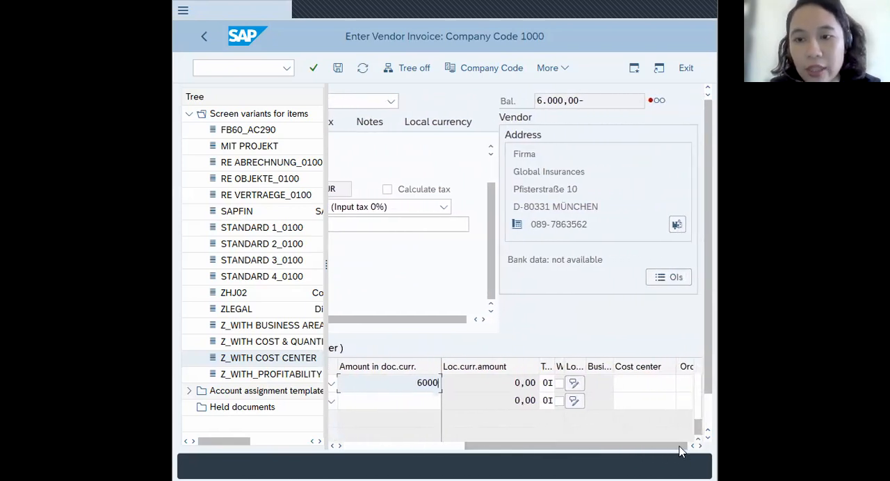
{"action": "left_click", "coordinate": [636, 383]}
{"action": "type", "text": "cc"}
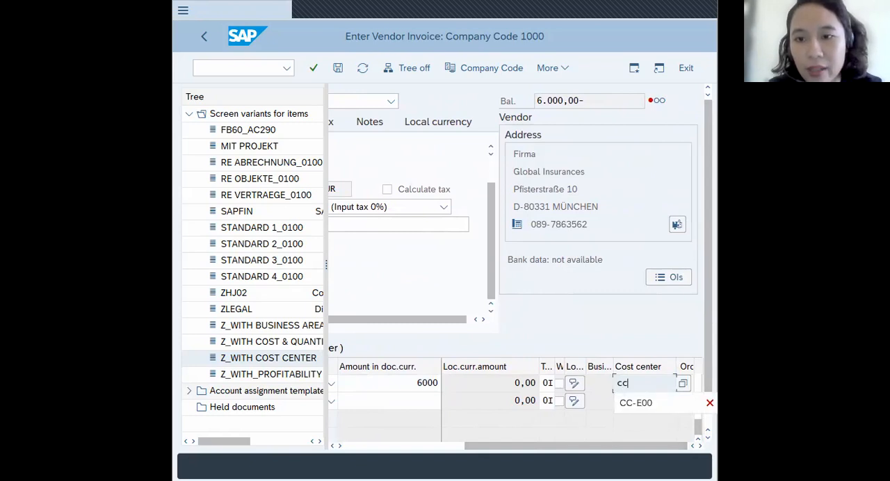
{"action": "type", "text": "-"}
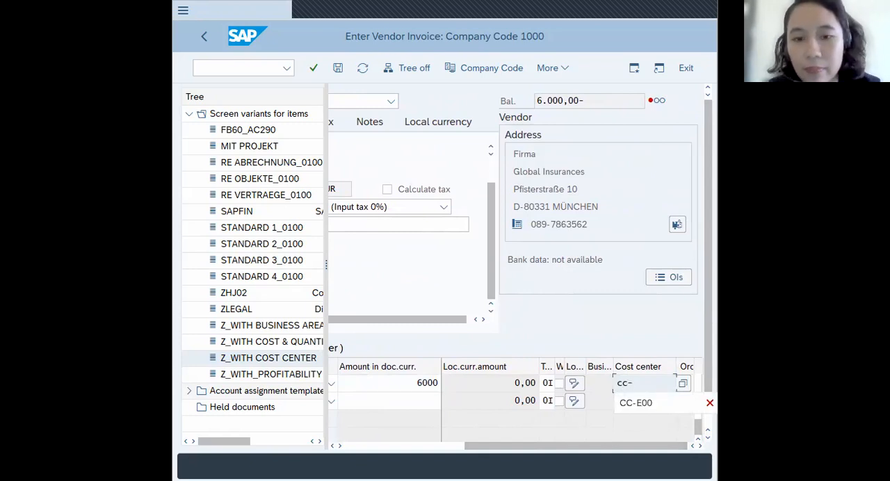
{"action": "key", "text": "BackSpace"}
{"action": "key", "text": "BackSpace"}
{"action": "key", "text": "BackSpace"}
{"action": "type", "text": "CC-"}
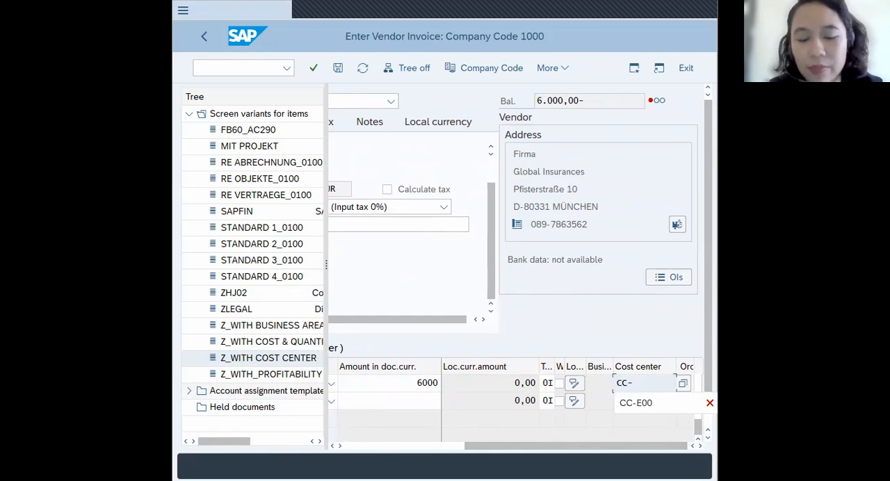
{"action": "type", "text": "E00"}
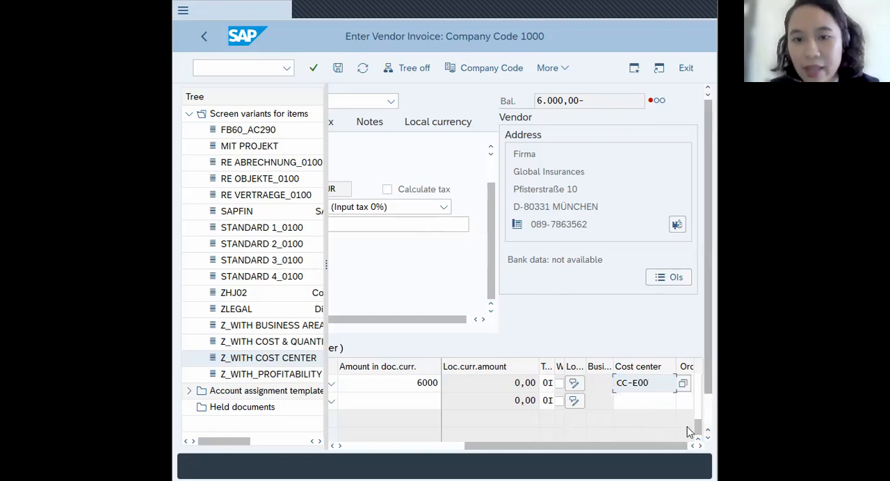
- Check the entries of the first line item and post the vendor invoice
{"action": "left_click_drag", "start_coordinate": [668, 445], "coordinate": [477, 451]}
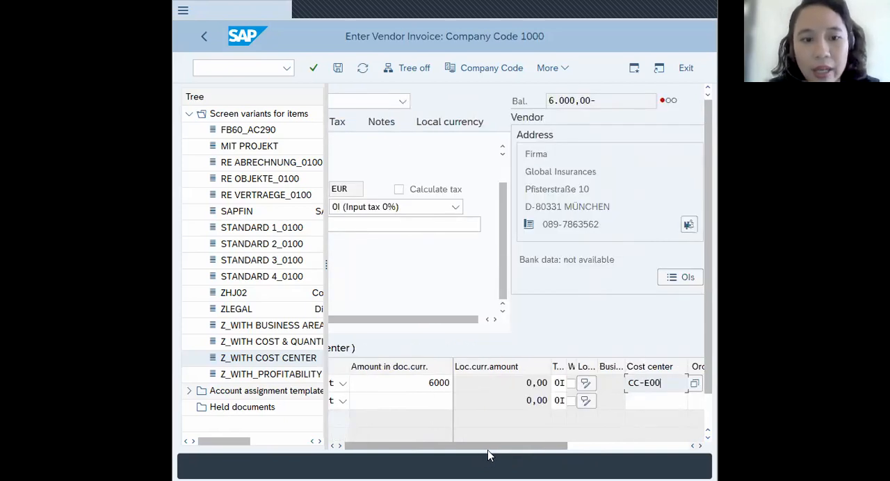
{"action": "left_click_drag", "start_coordinate": [465, 450], "coordinate": [343, 444]}
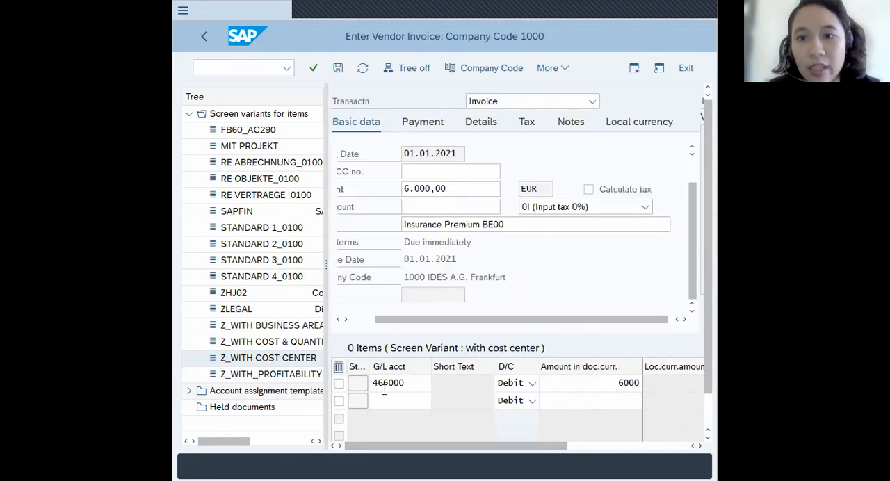
{"action": "left_click_drag", "start_coordinate": [466, 446], "coordinate": [612, 451]}
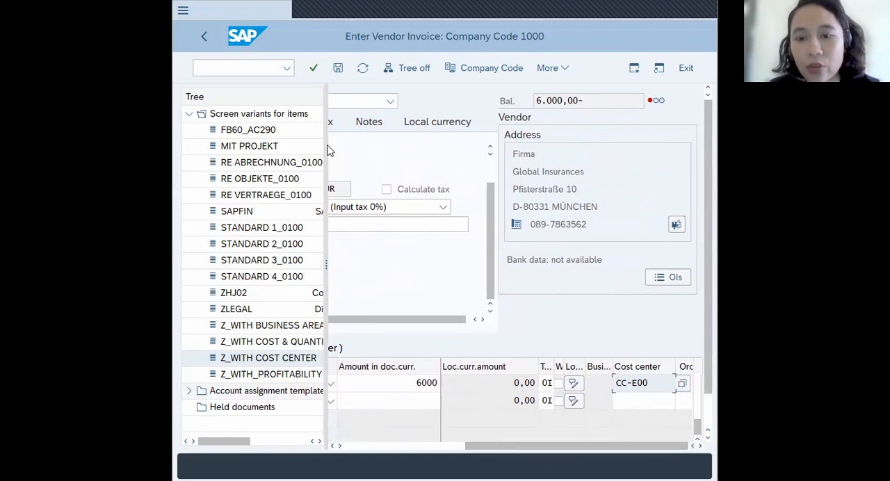
{"action": "left_click", "coordinate": [339, 71]}
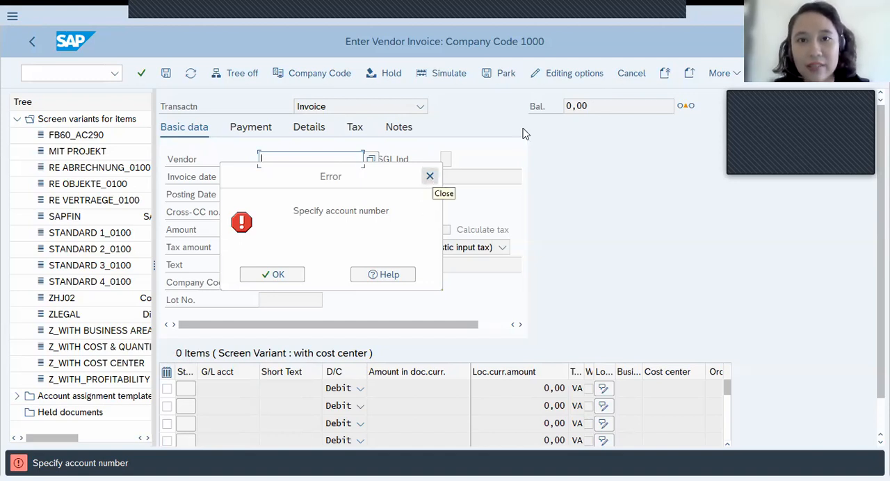
- Dismiss the missing account number error and return to the SAP Easy Access menu with /n
{"action": "key", "text": "Return"}
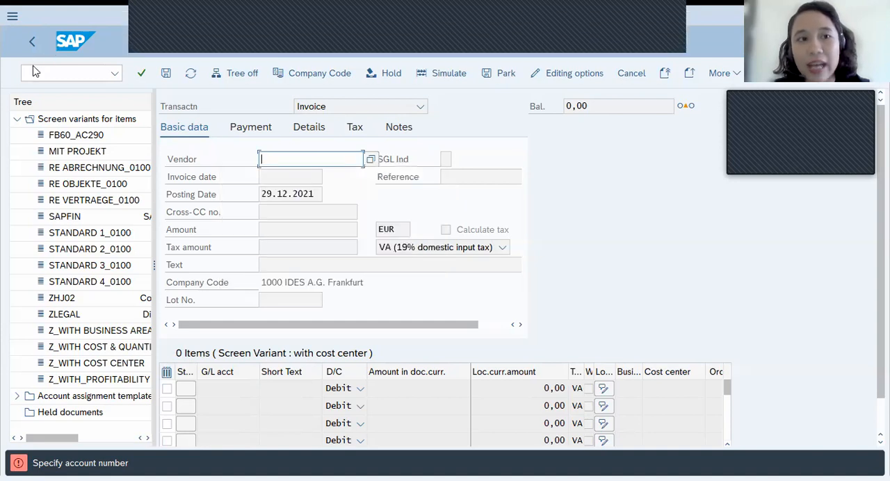
{"action": "left_click", "coordinate": [64, 73]}
{"action": "type", "text": "/n"}
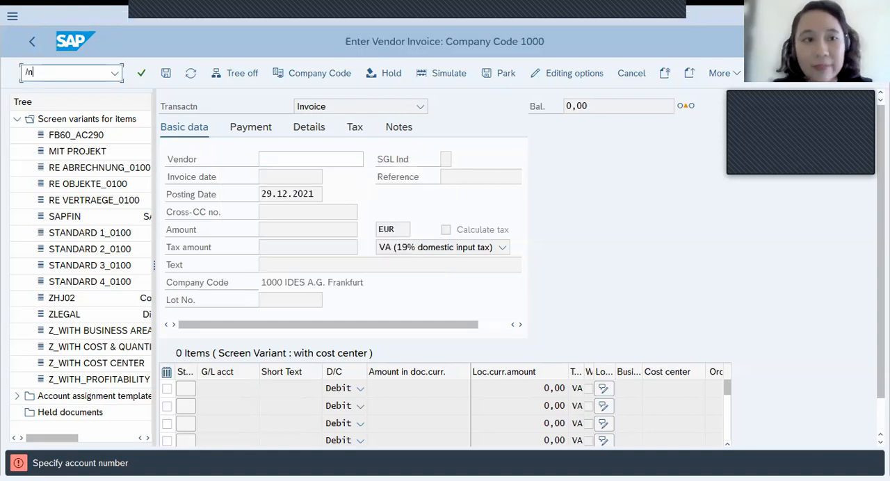
{"action": "key", "text": "Return"}
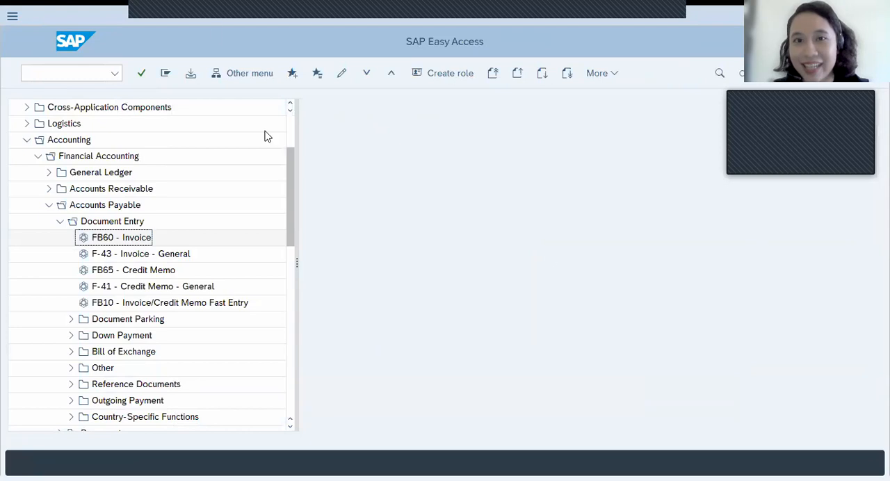
- Collapse the expanded Accounts Payable, Financial Accounting and Accounting folders in the SAP Easy Access tree
{"action": "left_click", "coordinate": [57, 222]}
{"action": "left_click", "coordinate": [49, 206]}
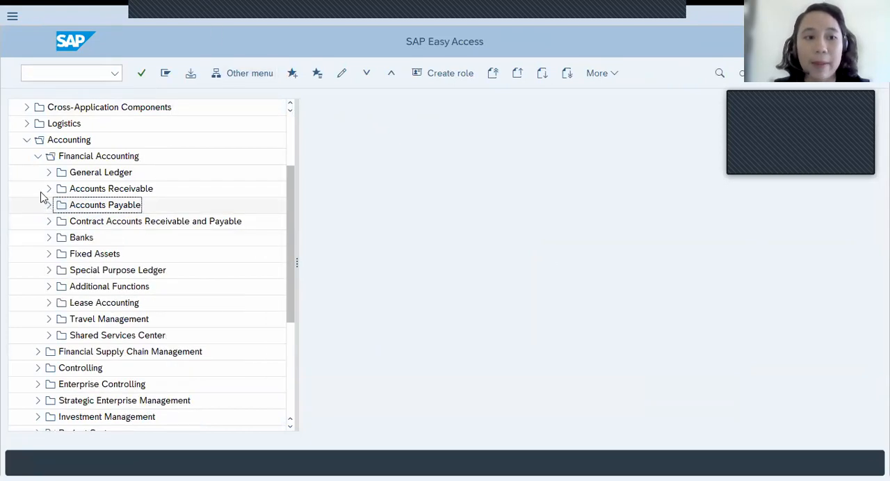
{"action": "left_click", "coordinate": [37, 157]}
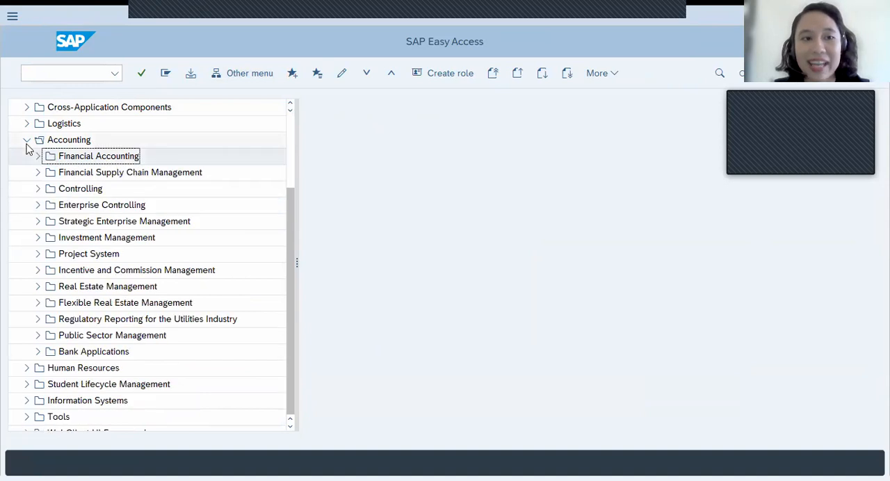
{"action": "left_click", "coordinate": [26, 140]}
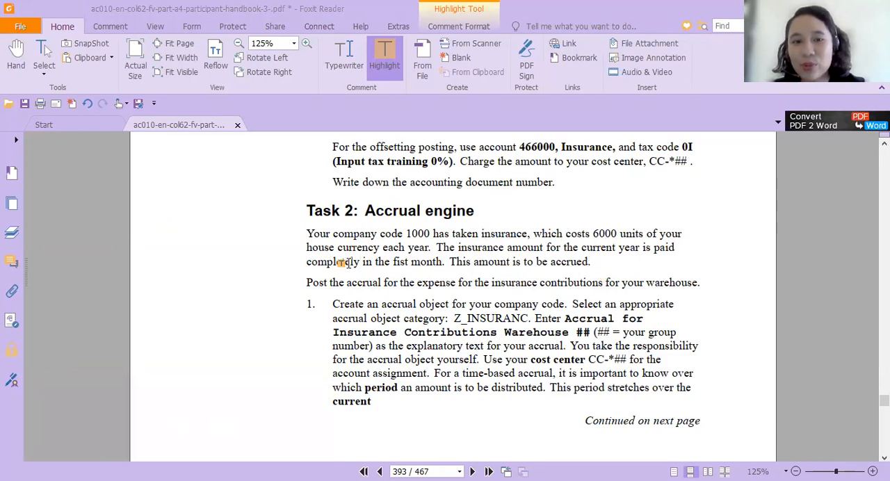
- In the PDF handbook in Foxit Reader, highlight "fist month" and "Post the accrual for the expense" under Task 2: Accrual engine
{"action": "left_click_drag", "start_coordinate": [441, 261], "coordinate": [393, 262]}
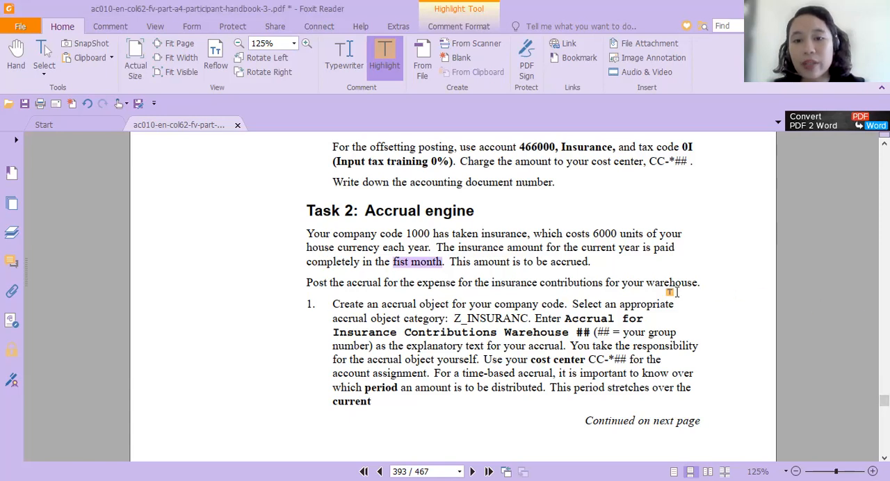
{"action": "scroll", "coordinate": [671, 292], "scroll_direction": "down", "scroll_amount": 3}
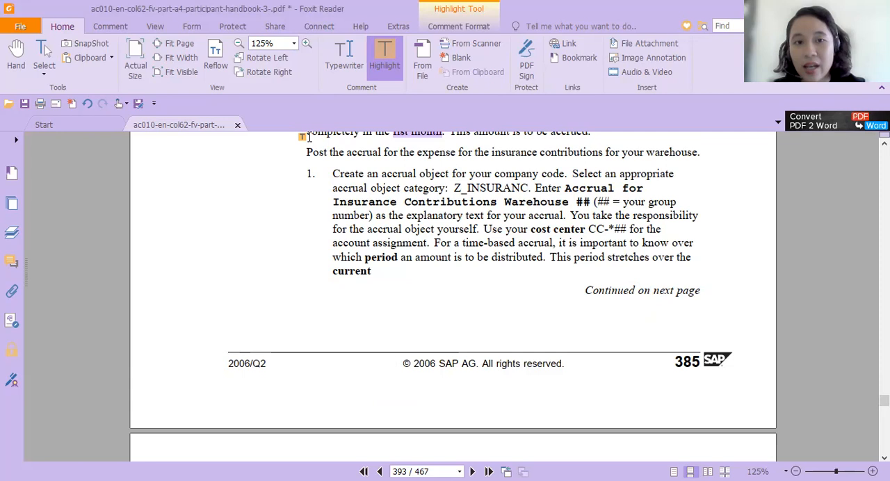
{"action": "left_click_drag", "start_coordinate": [304, 152], "coordinate": [456, 154]}
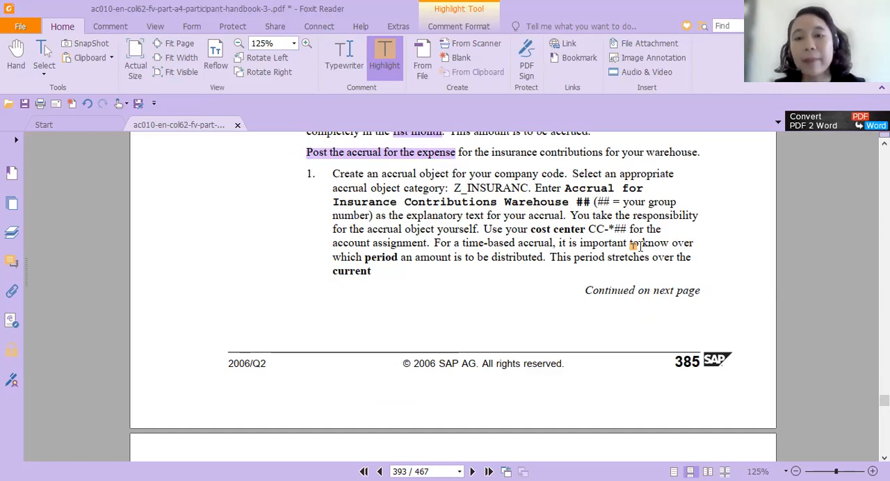
- In the handbook's Task 2 solution, highlight "Create an accrual object for your company code." and the object category Z_INSURANC
{"action": "scroll", "coordinate": [511, 292], "scroll_direction": "down", "scroll_amount": 20}
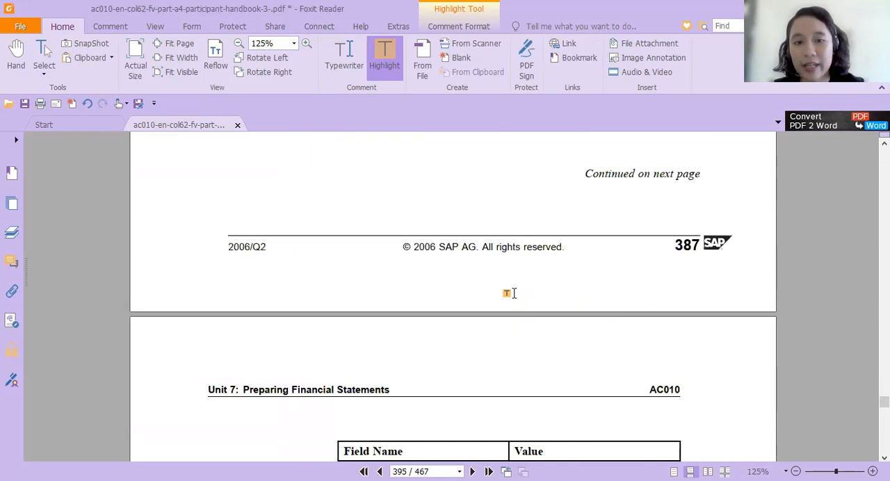
{"action": "scroll", "coordinate": [511, 292], "scroll_direction": "up", "scroll_amount": 6}
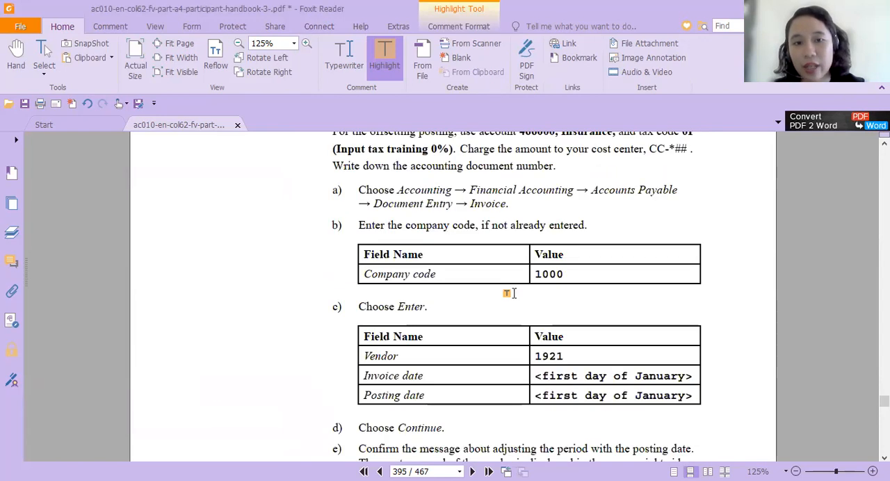
{"action": "scroll", "coordinate": [511, 292], "scroll_direction": "down", "scroll_amount": 2}
{"action": "scroll", "coordinate": [511, 293], "scroll_direction": "down", "scroll_amount": 3}
{"action": "scroll", "coordinate": [511, 293], "scroll_direction": "up", "scroll_amount": 2}
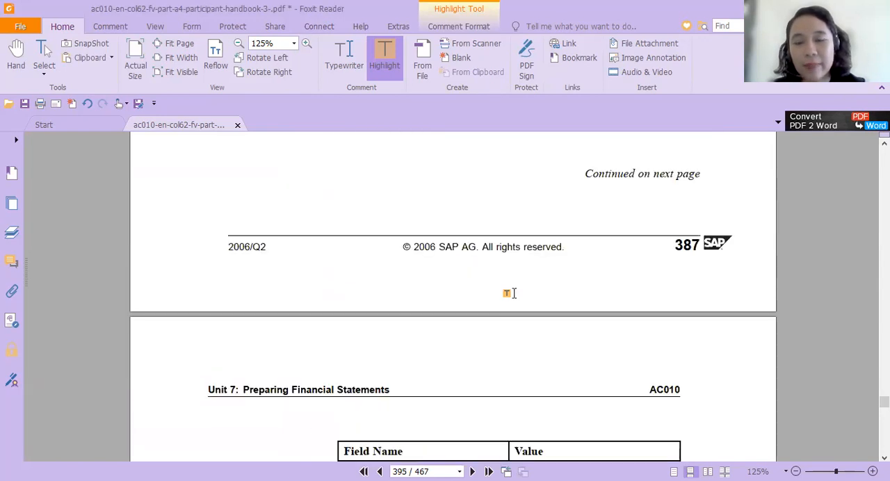
{"action": "scroll", "coordinate": [511, 293], "scroll_direction": "up", "scroll_amount": 2}
{"action": "scroll", "coordinate": [512, 292], "scroll_direction": "up", "scroll_amount": 8}
{"action": "scroll", "coordinate": [512, 293], "scroll_direction": "down", "scroll_amount": 6}
{"action": "scroll", "coordinate": [511, 293], "scroll_direction": "down", "scroll_amount": 9}
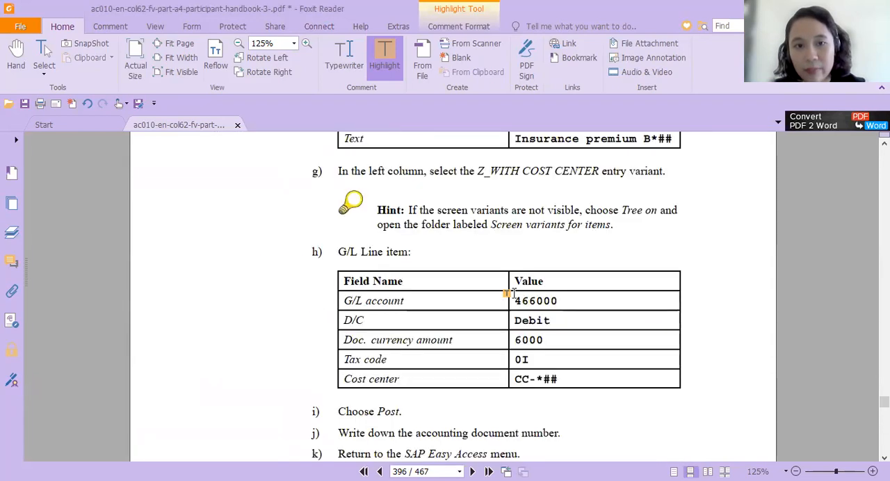
{"action": "scroll", "coordinate": [512, 293], "scroll_direction": "down", "scroll_amount": 7}
{"action": "scroll", "coordinate": [511, 293], "scroll_direction": "down", "scroll_amount": 5}
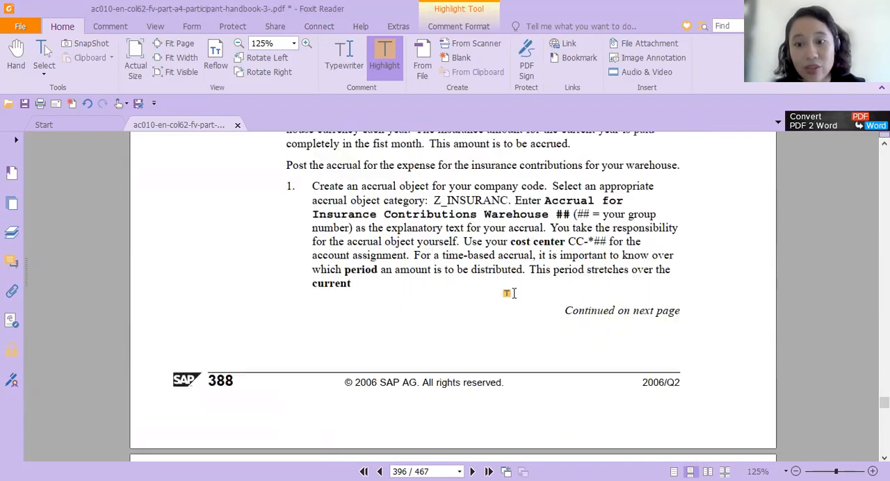
{"action": "scroll", "coordinate": [512, 293], "scroll_direction": "up", "scroll_amount": 5}
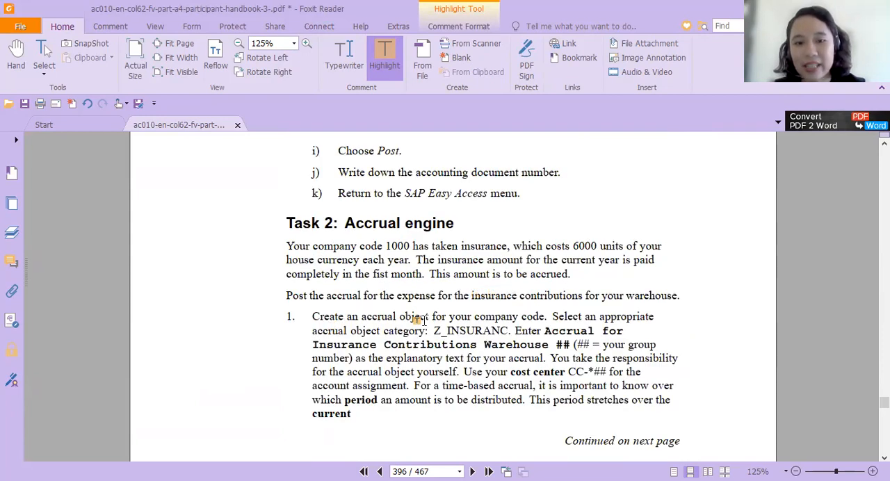
{"action": "left_click_drag", "start_coordinate": [312, 317], "coordinate": [601, 316]}
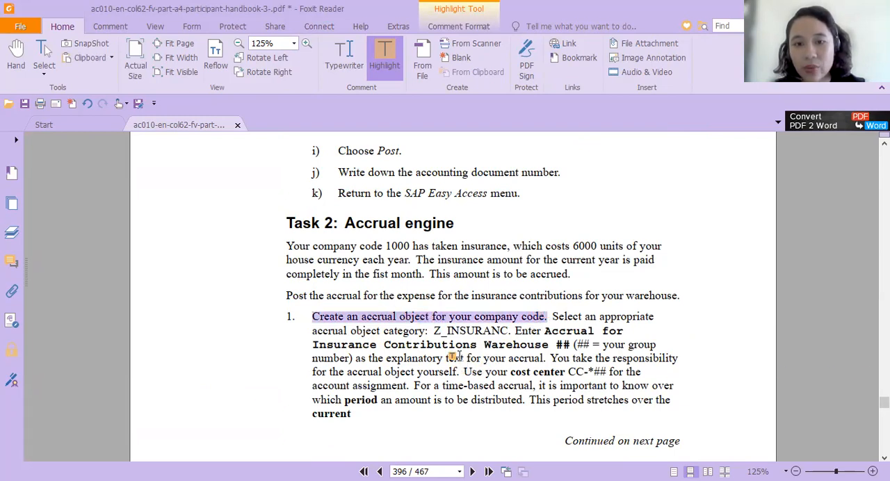
{"action": "left_click_drag", "start_coordinate": [435, 331], "coordinate": [512, 331]}
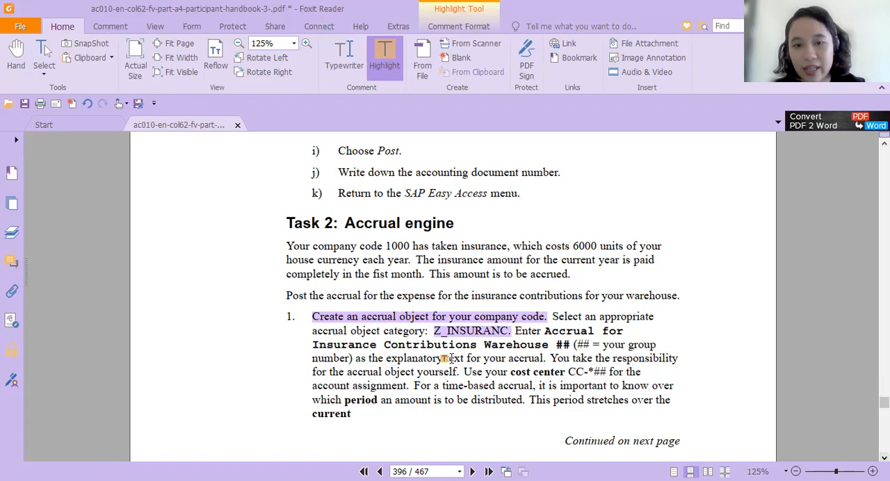
- Read the handbook's navigation path and field values for creating the accrual object
{"action": "scroll", "coordinate": [424, 406], "scroll_direction": "down", "scroll_amount": 8}
{"action": "scroll", "coordinate": [421, 405], "scroll_direction": "down", "scroll_amount": 2}
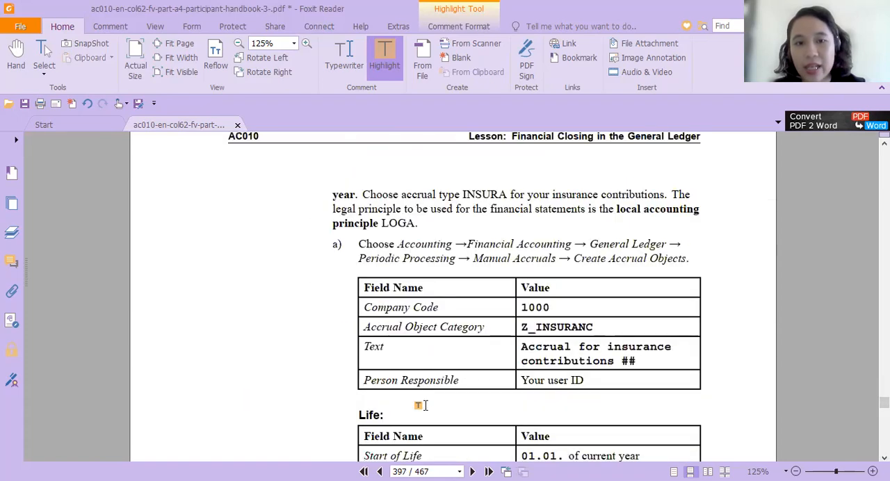
{"action": "scroll", "coordinate": [371, 327], "scroll_direction": "down", "scroll_amount": 3}
{"action": "scroll", "coordinate": [368, 325], "scroll_direction": "up", "scroll_amount": 5}
{"action": "scroll", "coordinate": [370, 326], "scroll_direction": "up", "scroll_amount": 4}
{"action": "scroll", "coordinate": [370, 326], "scroll_direction": "down", "scroll_amount": 5}
{"action": "scroll", "coordinate": [372, 327], "scroll_direction": "down", "scroll_amount": 1}
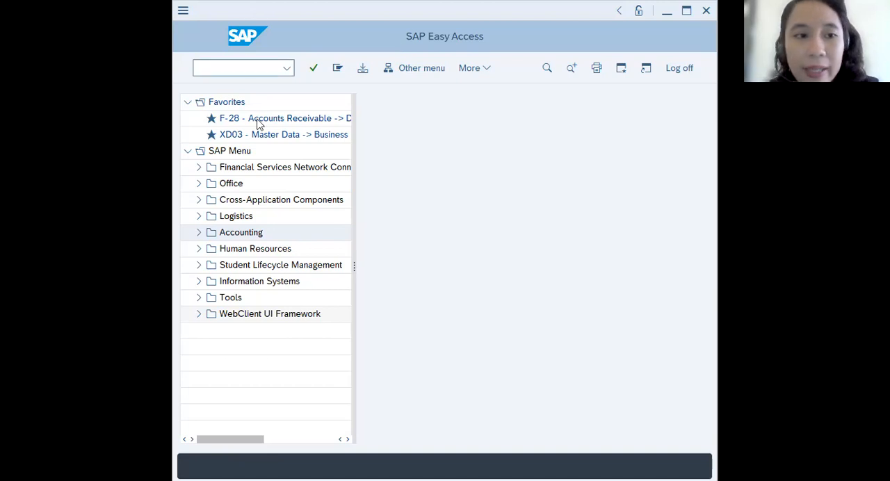
- Back in SAP, start Create Accrual Objects (ACACTREE01) from the general ledger's Manual Accruals and enter company code 1000
{"action": "left_click", "coordinate": [199, 234]}
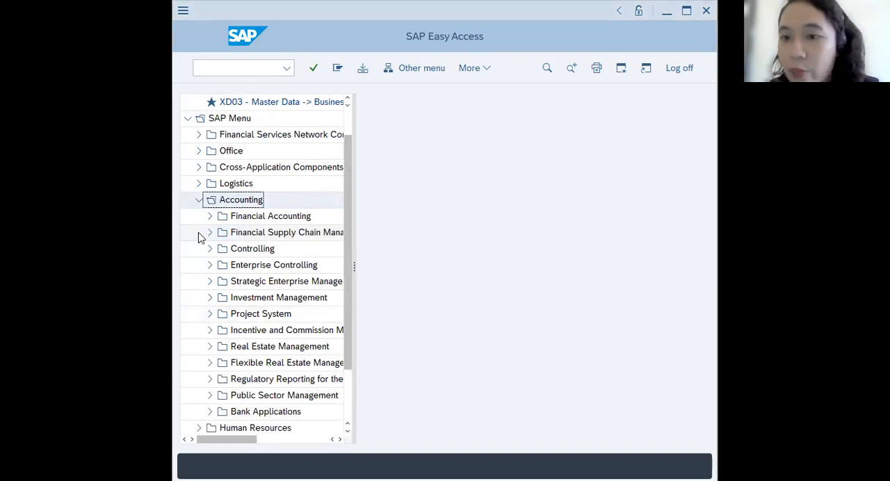
{"action": "left_click", "coordinate": [210, 217]}
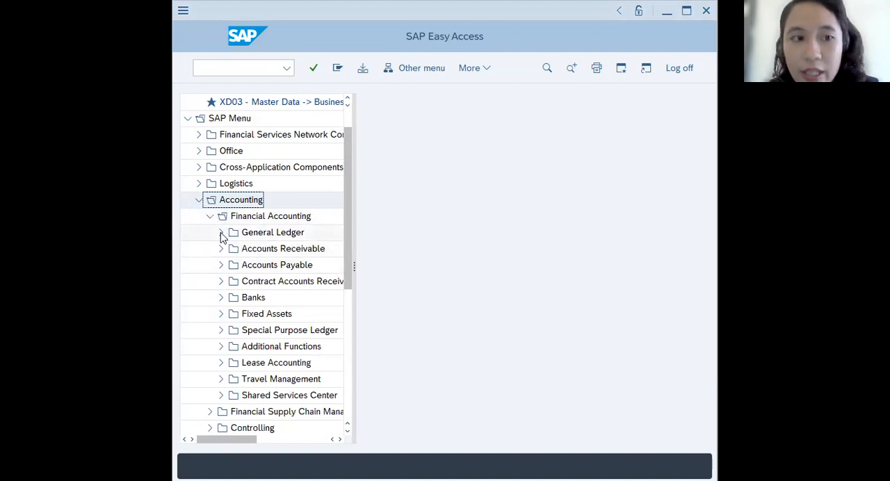
{"action": "left_click", "coordinate": [220, 232]}
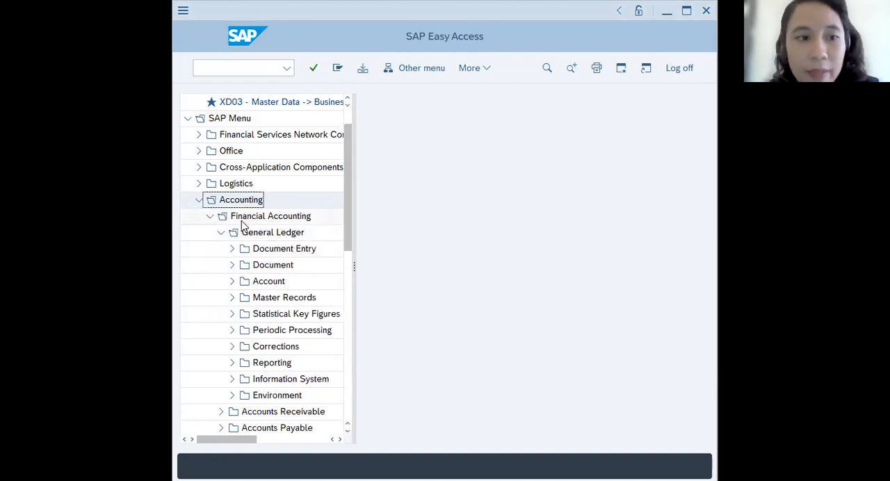
{"action": "left_click", "coordinate": [231, 331]}
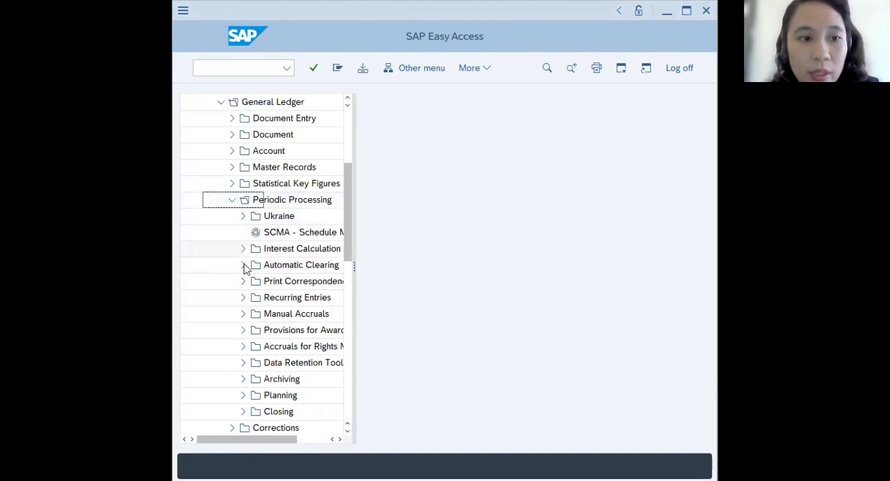
{"action": "left_click", "coordinate": [243, 314]}
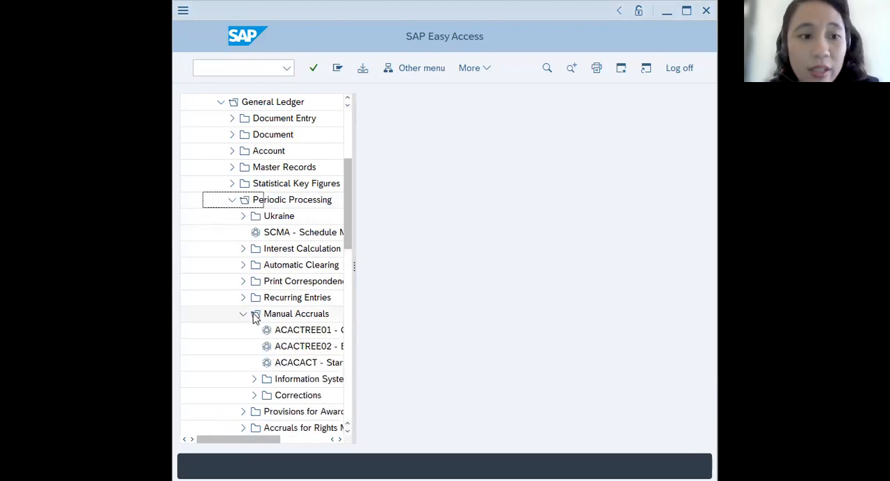
{"action": "left_click_drag", "start_coordinate": [354, 266], "coordinate": [430, 272]}
{"action": "double_click", "coordinate": [382, 331]}
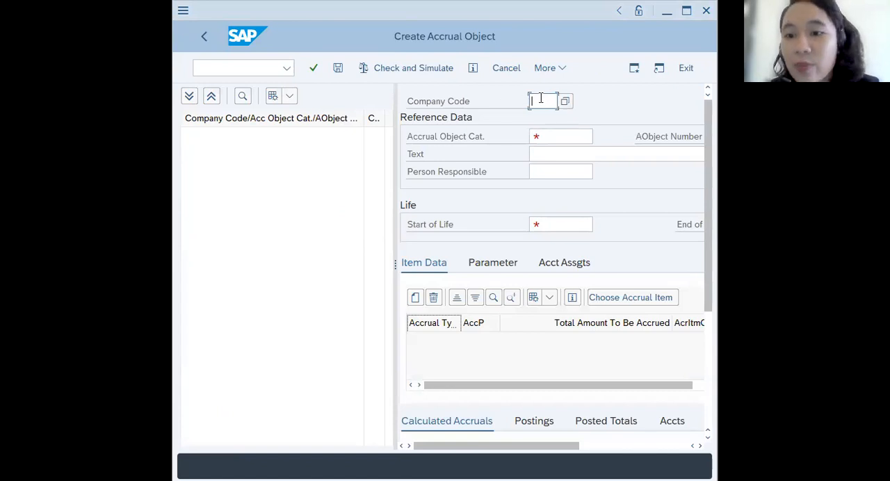
{"action": "type", "text": "1000"}
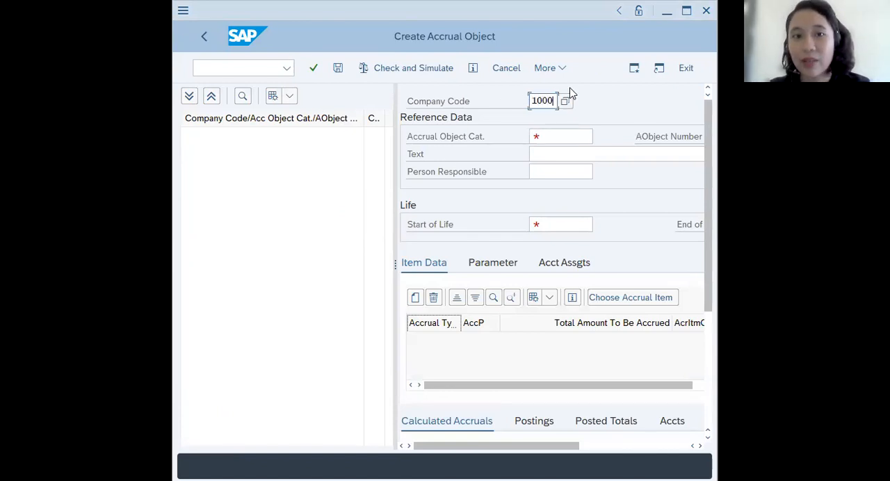
- Set the accrual object category to Z_INSURANC from its value list
{"action": "left_click", "coordinate": [564, 136]}
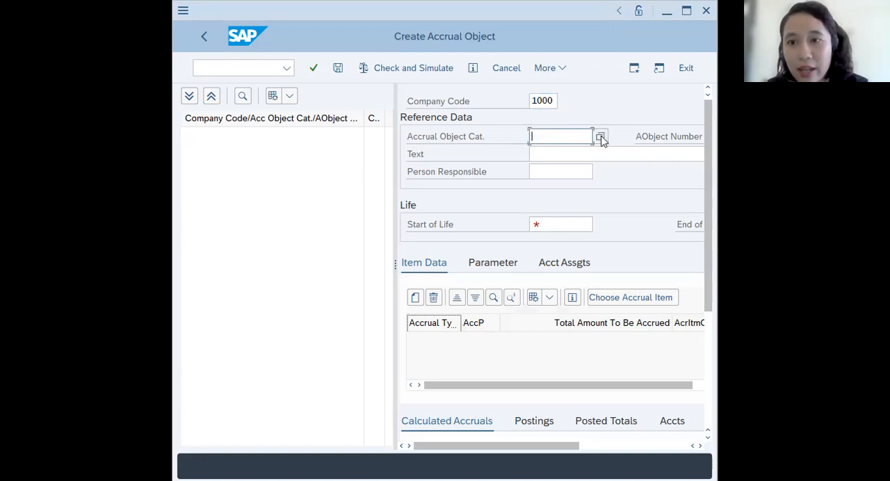
{"action": "left_click", "coordinate": [601, 138]}
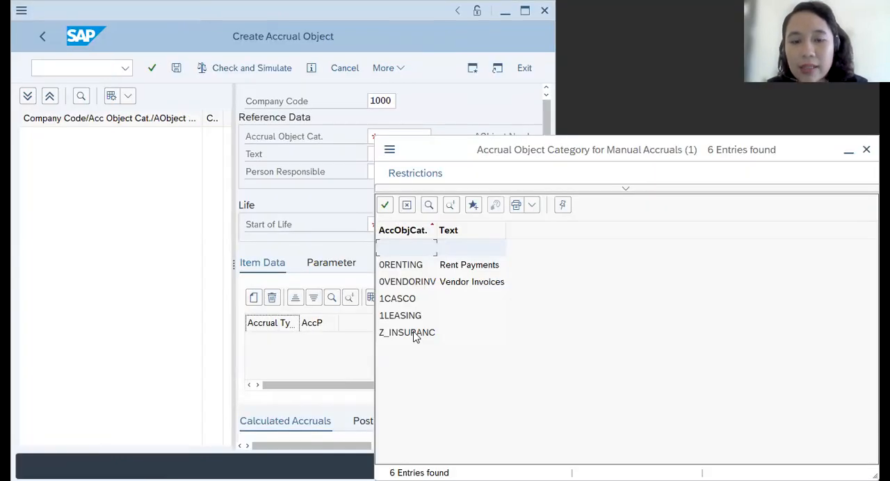
{"action": "left_click", "coordinate": [413, 333]}
{"action": "double_click", "coordinate": [414, 333]}
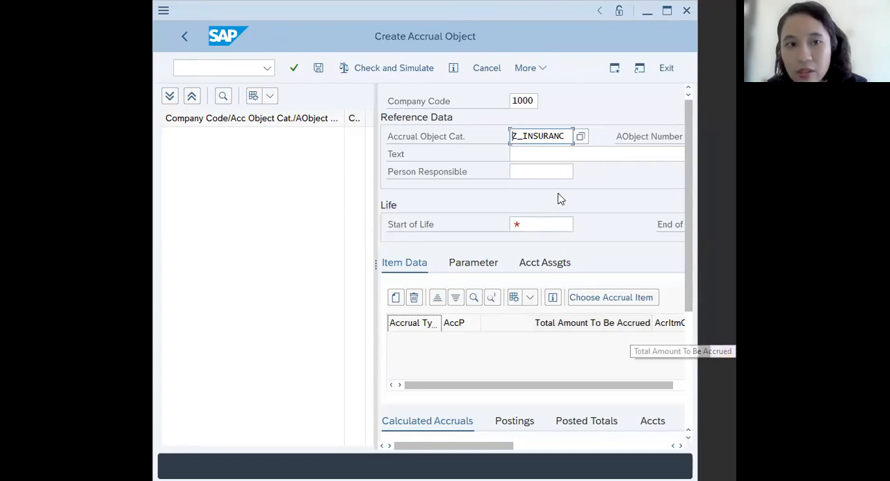
- Enter "Accrual for insurance contribution E00" as the accrual object's text
{"action": "left_click", "coordinate": [537, 154]}
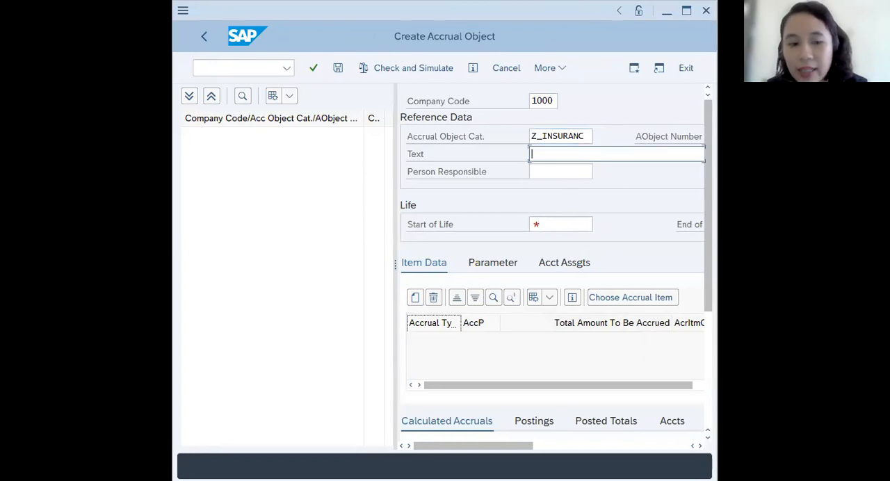
{"action": "type", "text": "A"}
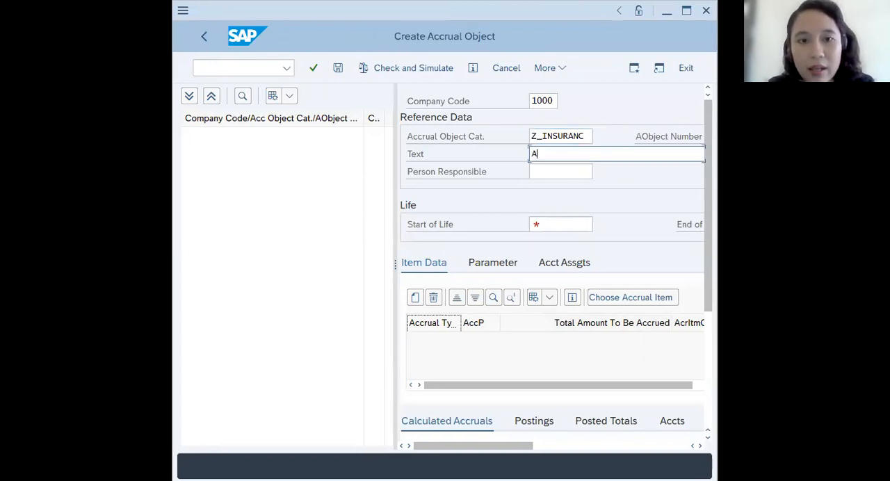
{"action": "type", "text": "ccrual"}
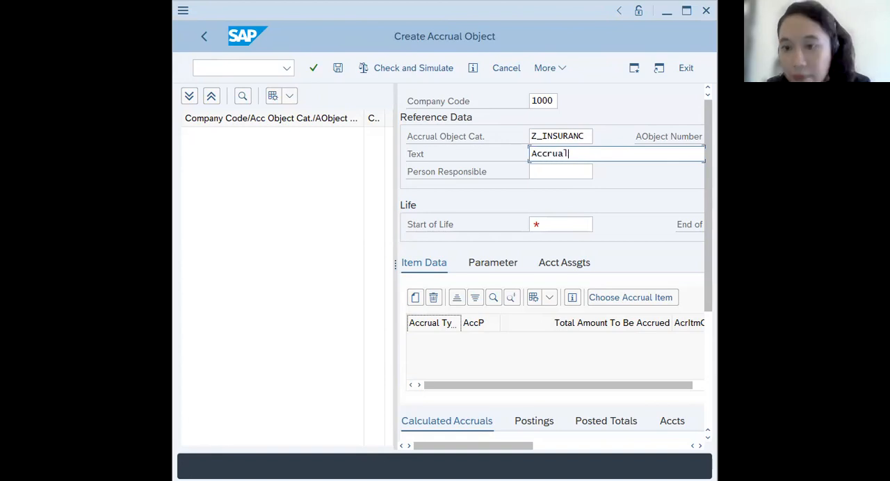
{"action": "type", "text": " for "}
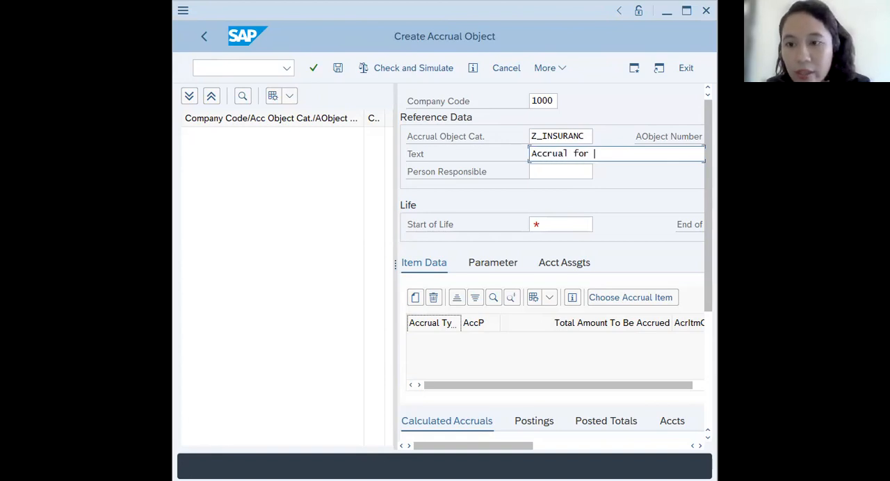
{"action": "type", "text": "insurance"}
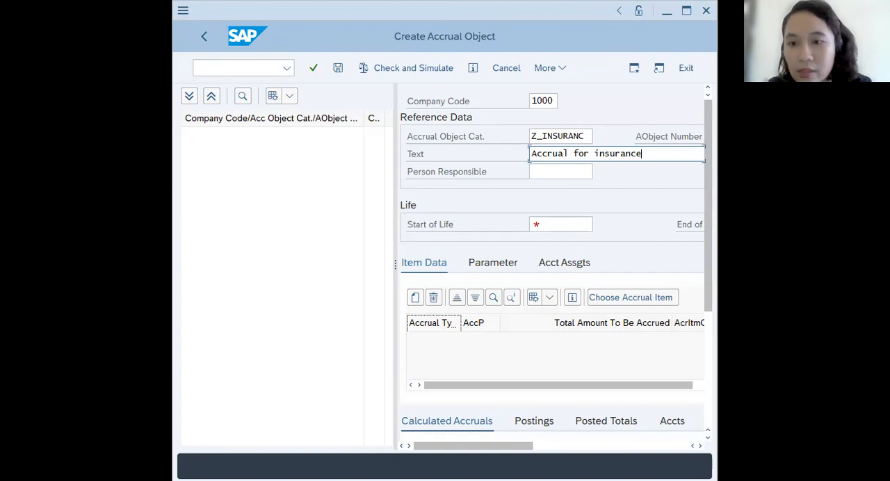
{"action": "type", "text": " contribution"}
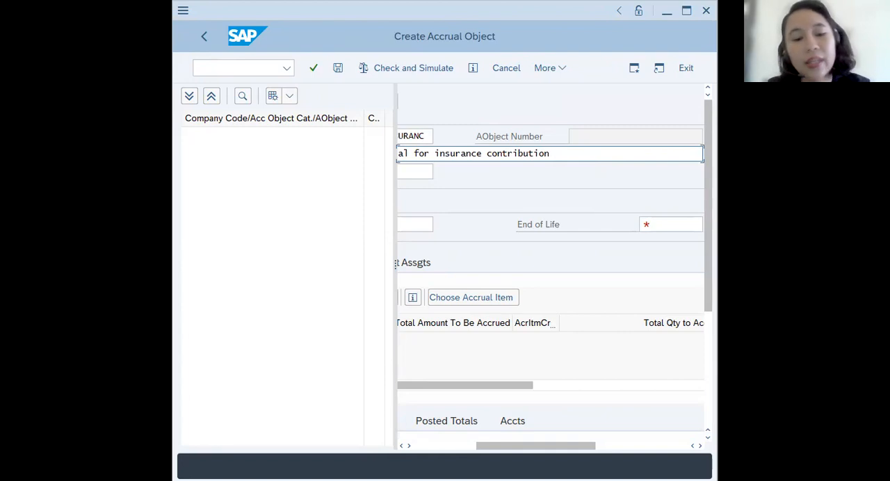
{"action": "type", "text": "E"}
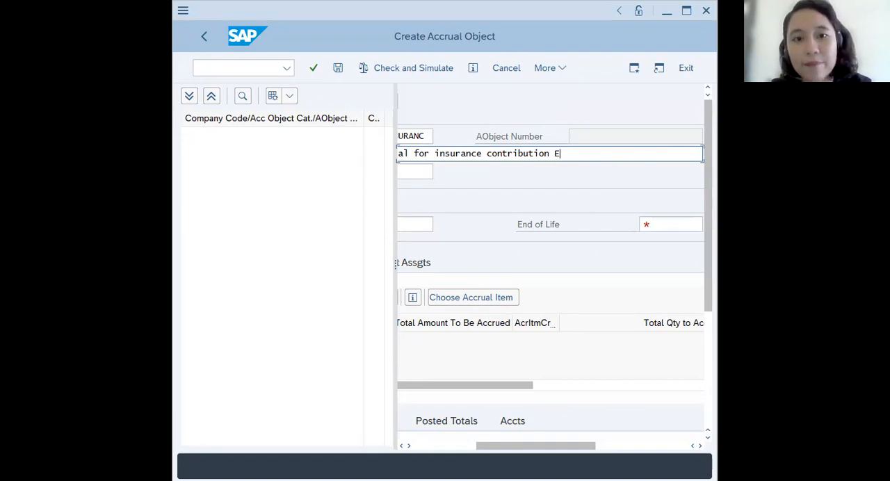
{"action": "type", "text": "00"}
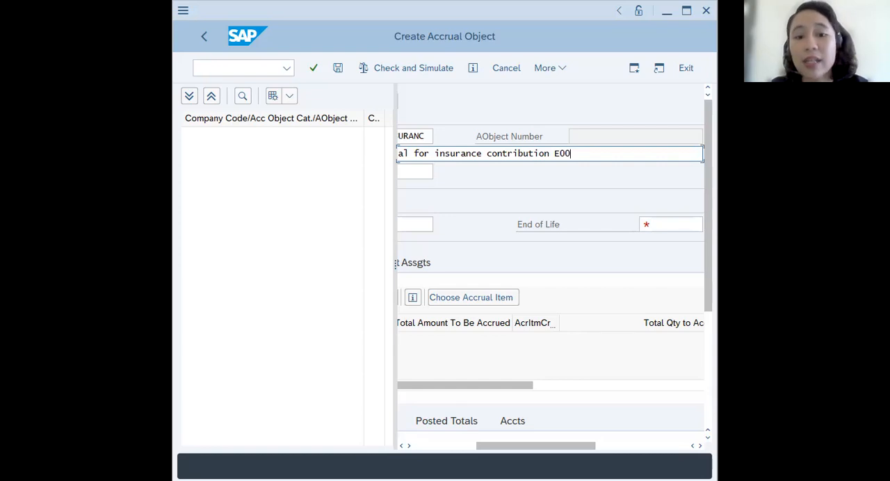
- Enter 25AC10E-00 as the person responsible for the accrual object
{"action": "left_click_drag", "start_coordinate": [535, 451], "coordinate": [470, 456]}
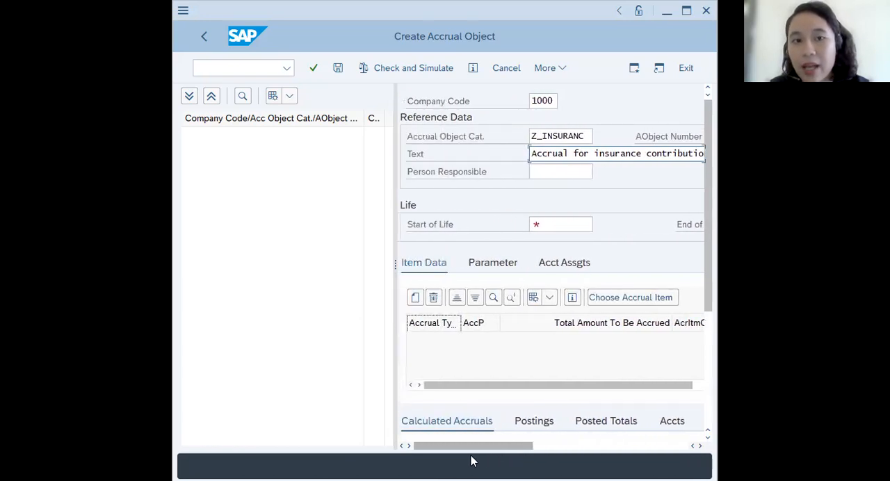
{"action": "left_click", "coordinate": [581, 171]}
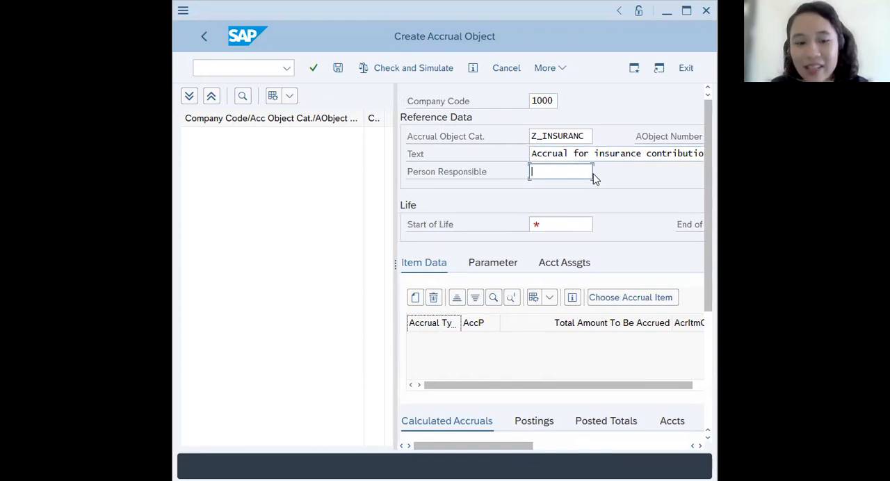
{"action": "type", "text": "25"}
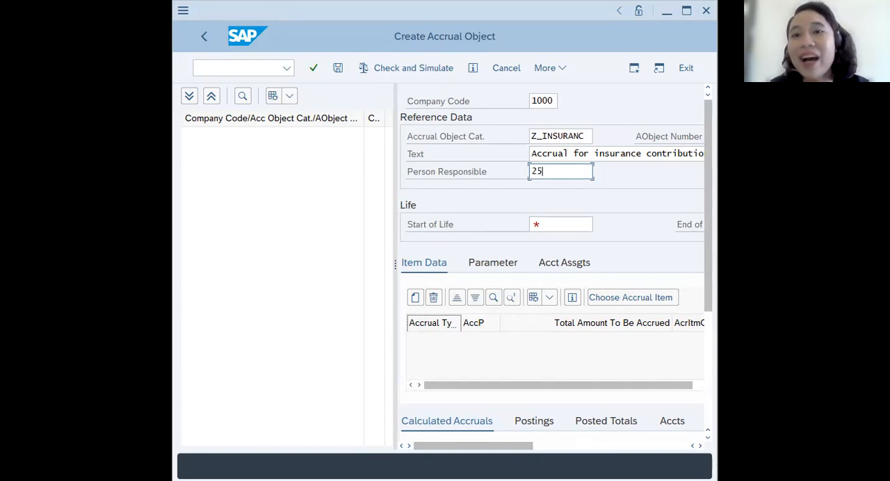
{"action": "left_click", "coordinate": [563, 171]}
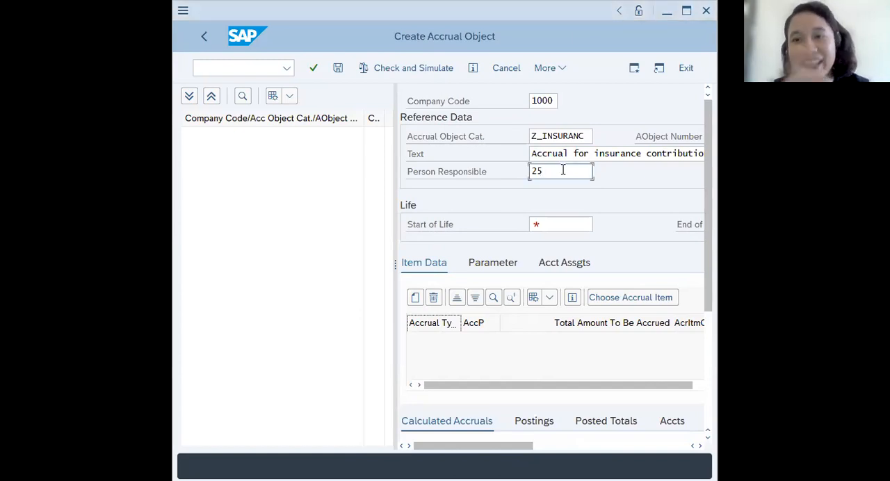
{"action": "type", "text": "AC10E"}
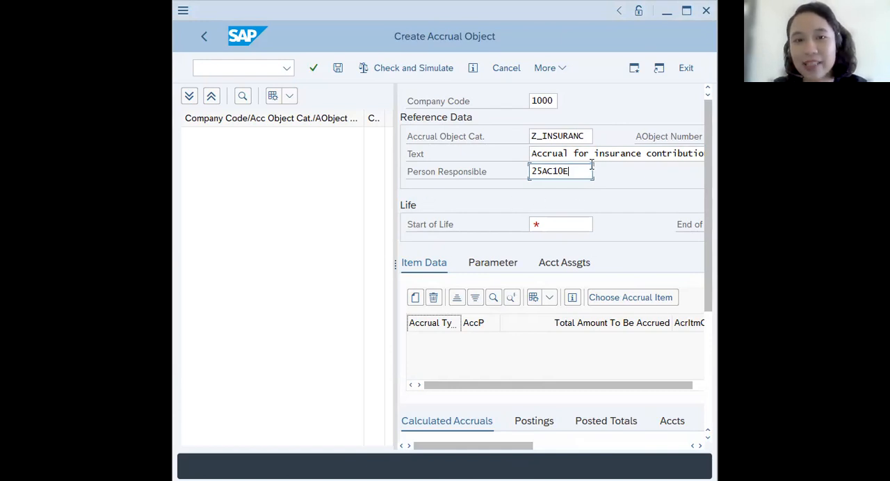
{"action": "type", "text": "-00"}
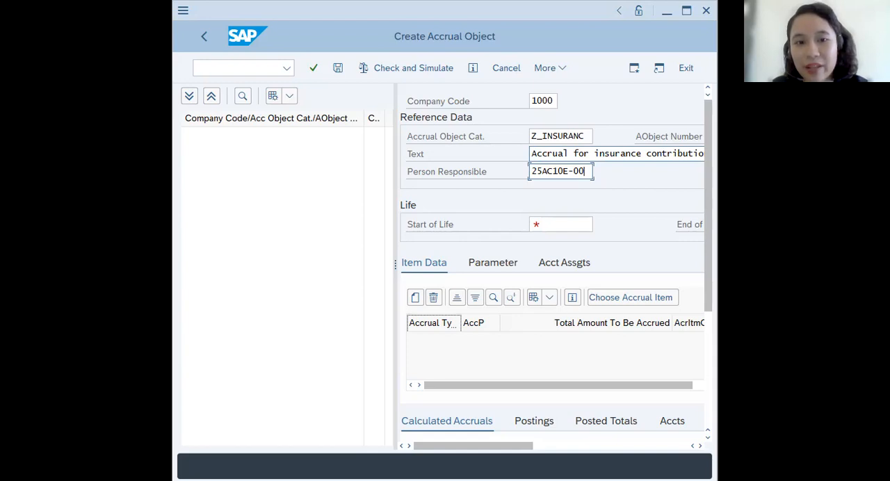
- Set the accrual object's start of life to 01.01.2021
{"action": "key", "text": "alt+Tab"}
{"action": "key", "text": "alt+Tab"}
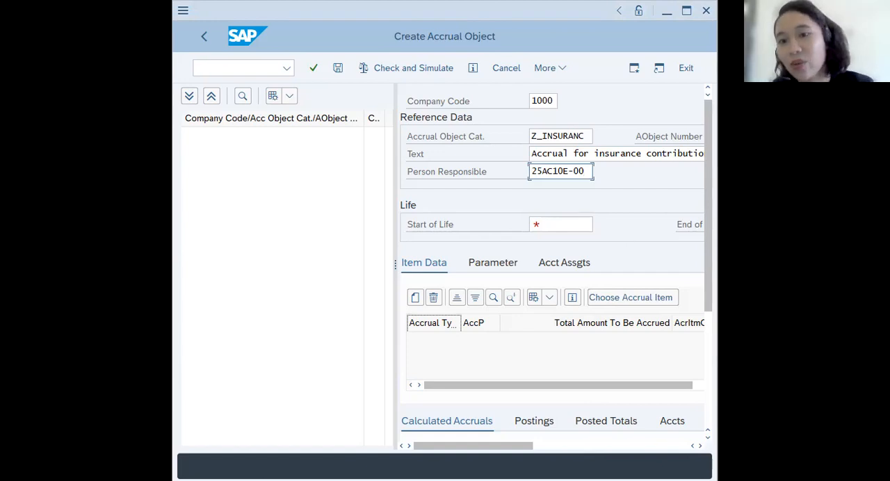
{"action": "left_click", "coordinate": [592, 224]}
{"action": "left_click", "coordinate": [605, 223]}
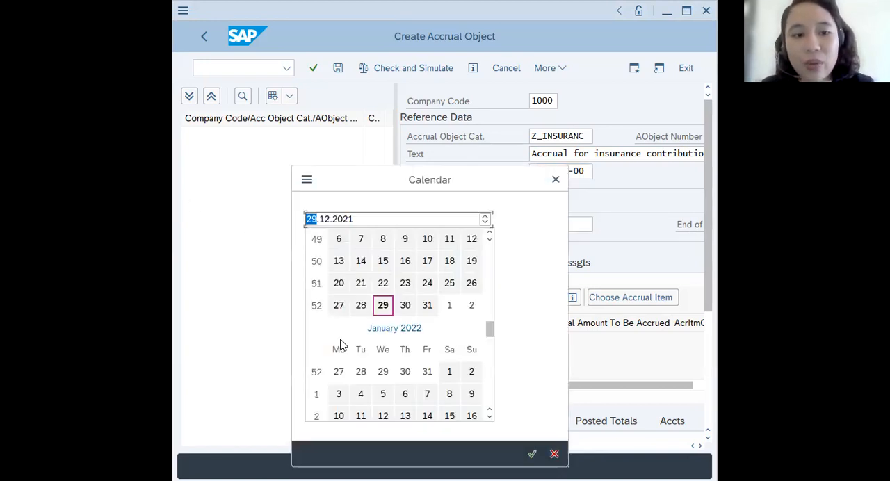
{"action": "left_click", "coordinate": [449, 374]}
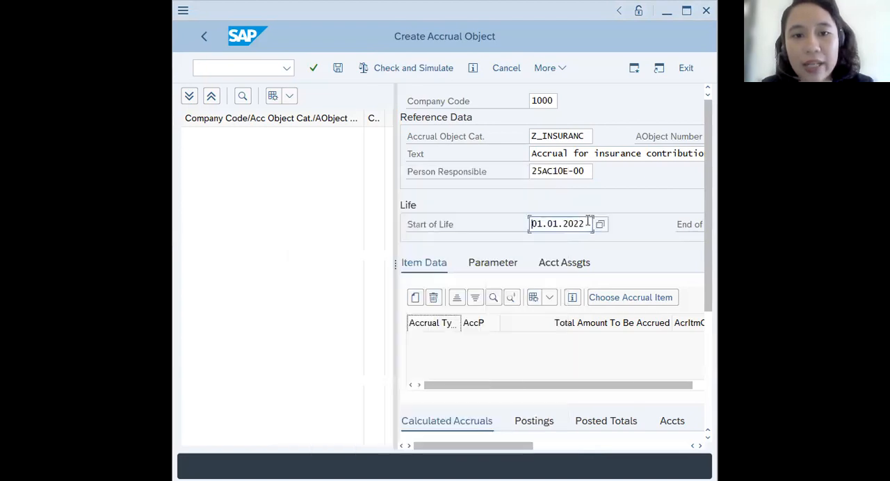
{"action": "key", "text": "BackSpace"}
{"action": "type", "text": "1"}
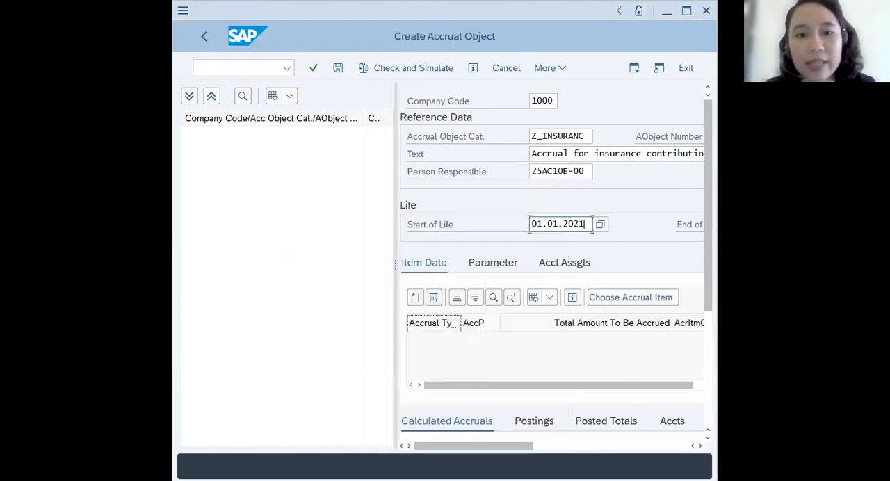
- Set the end of life to 31.12.2021 and narrow the object tree to widen the detail form
{"action": "left_click_drag", "start_coordinate": [522, 446], "coordinate": [611, 445]}
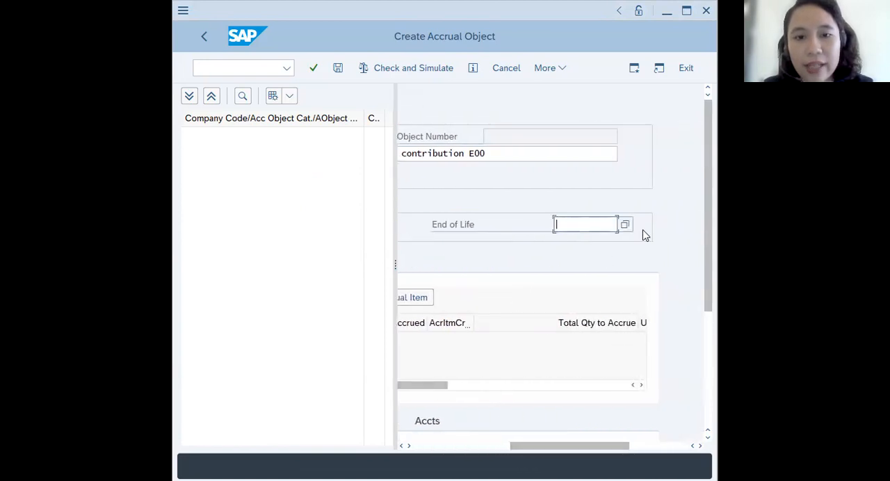
{"action": "left_click", "coordinate": [610, 224]}
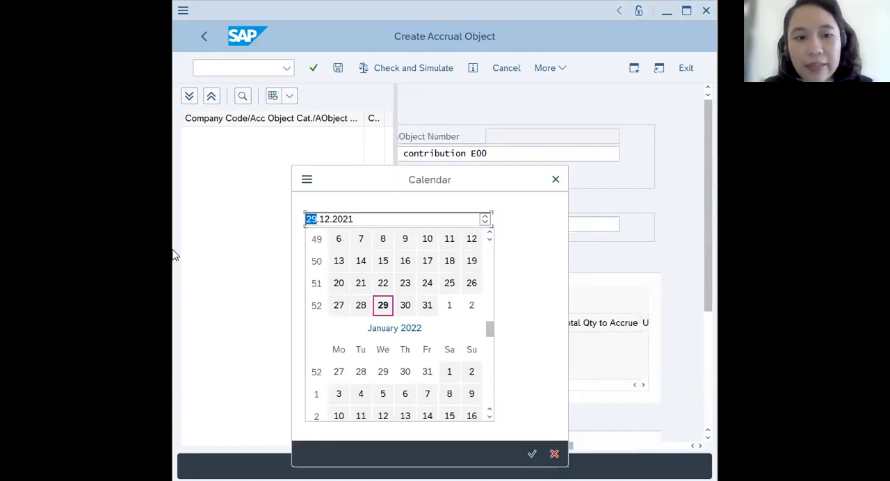
{"action": "left_click", "coordinate": [429, 308]}
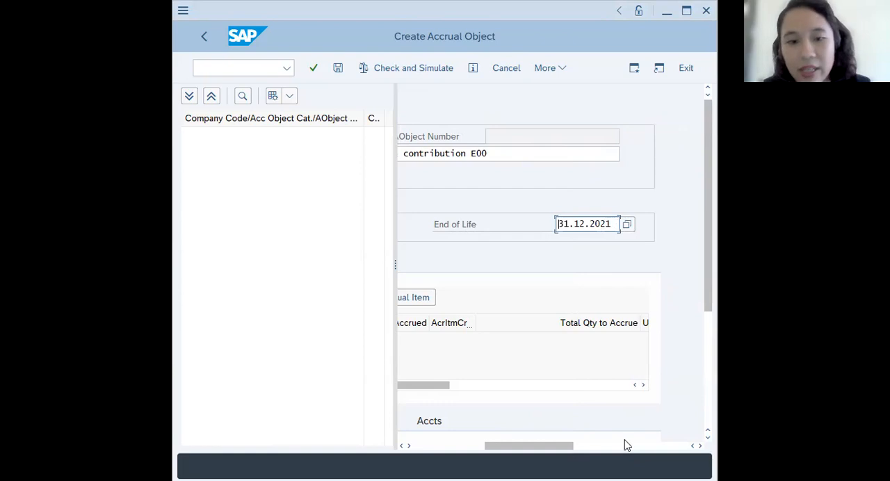
{"action": "left_click_drag", "start_coordinate": [553, 446], "coordinate": [477, 446]}
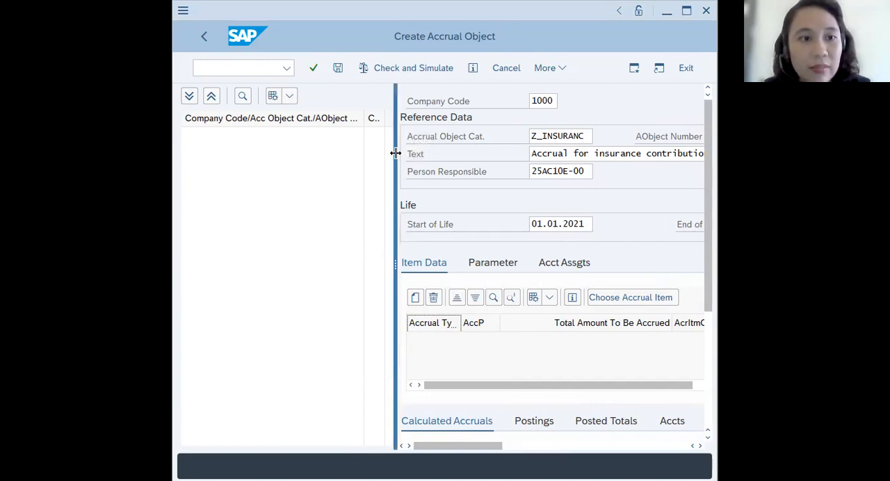
{"action": "left_click_drag", "start_coordinate": [396, 153], "coordinate": [319, 187]}
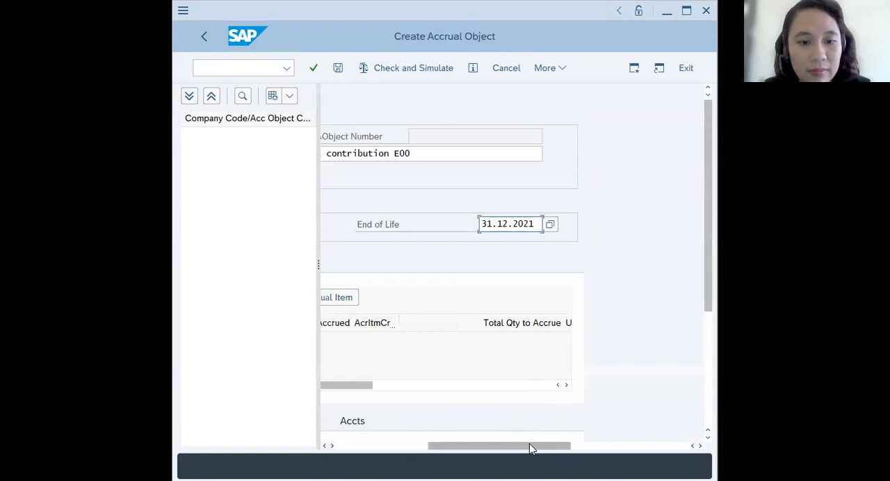
{"action": "left_click_drag", "start_coordinate": [529, 446], "coordinate": [413, 434]}
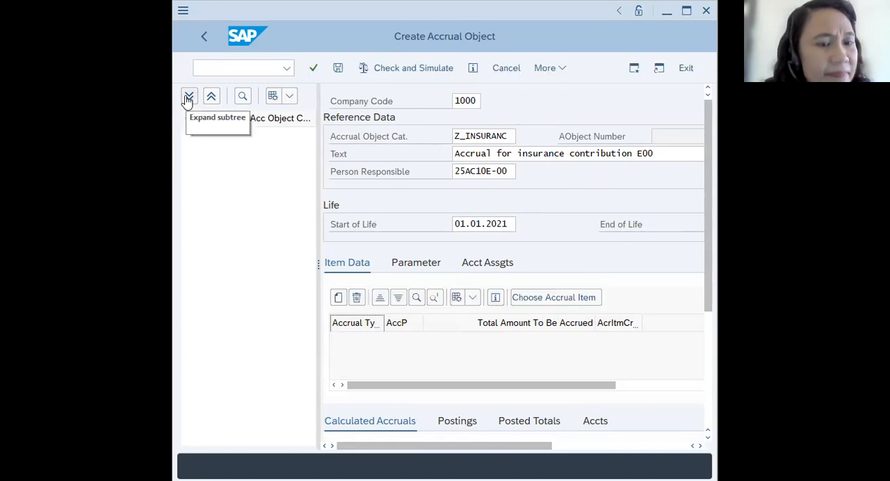
- Add a new row to the item data and set its accrual type to INSURA
{"action": "scroll", "coordinate": [427, 244], "scroll_direction": "down", "scroll_amount": 1}
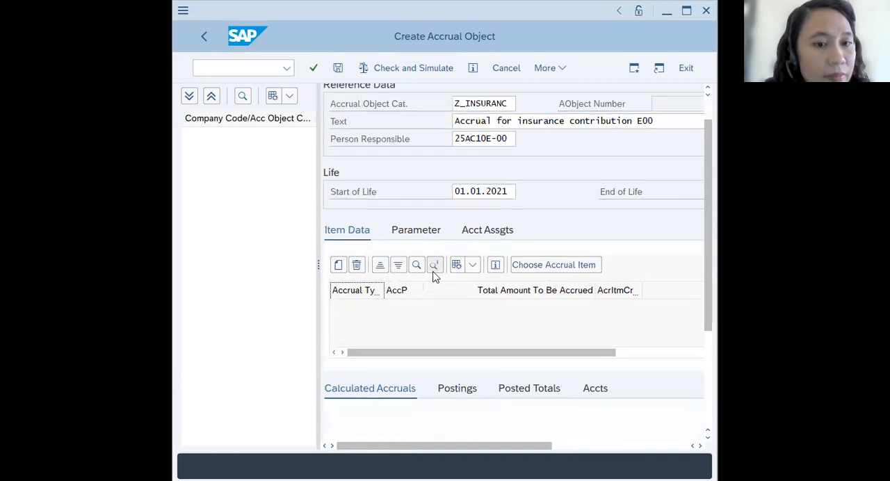
{"action": "scroll", "coordinate": [437, 291], "scroll_direction": "down", "scroll_amount": 4}
{"action": "scroll", "coordinate": [490, 342], "scroll_direction": "up", "scroll_amount": 4}
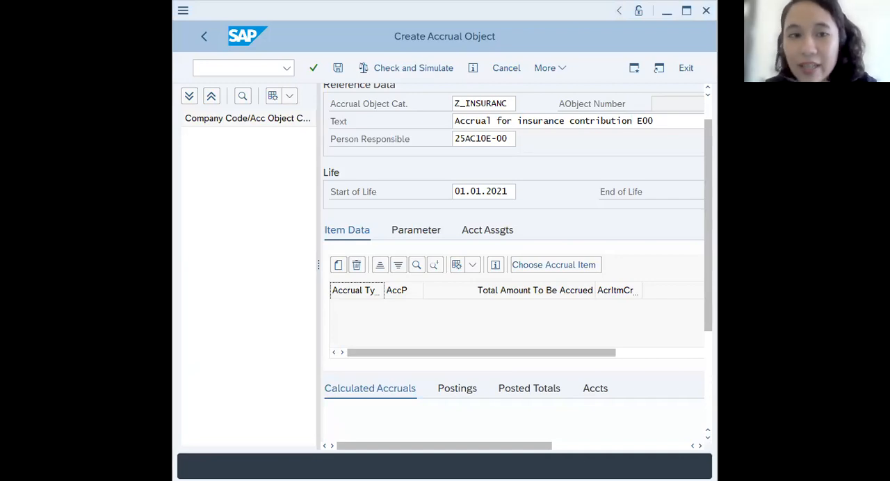
{"action": "left_click", "coordinate": [339, 268]}
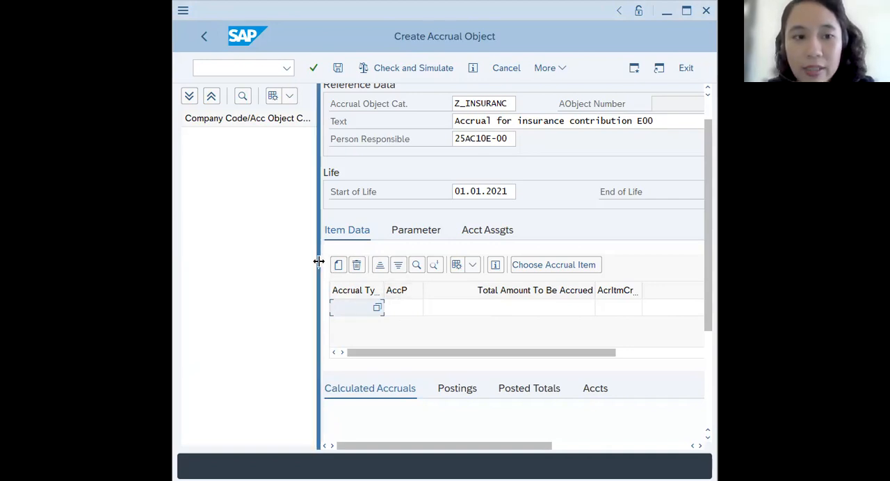
{"action": "left_click_drag", "start_coordinate": [318, 261], "coordinate": [250, 262]}
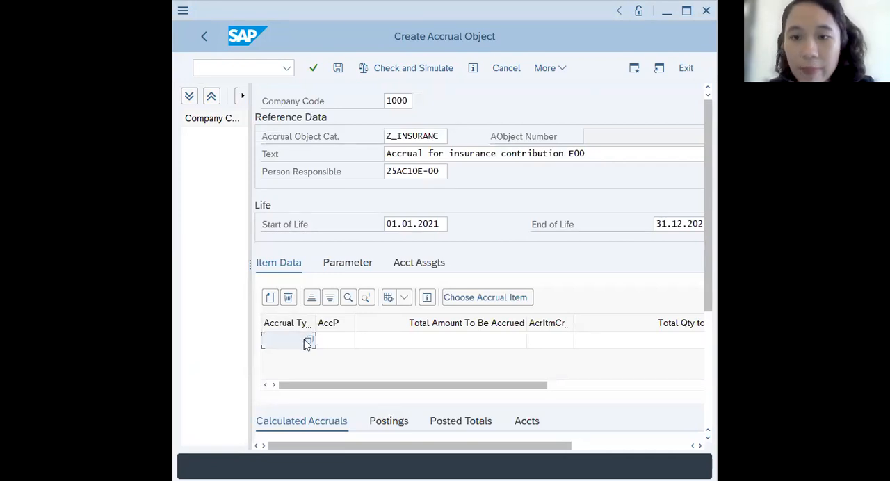
{"action": "left_click", "coordinate": [308, 341]}
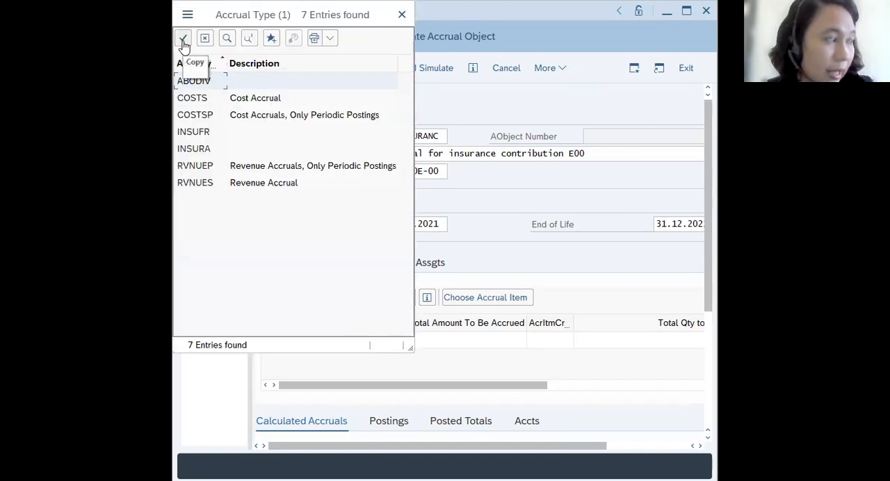
{"action": "left_click", "coordinate": [202, 148]}
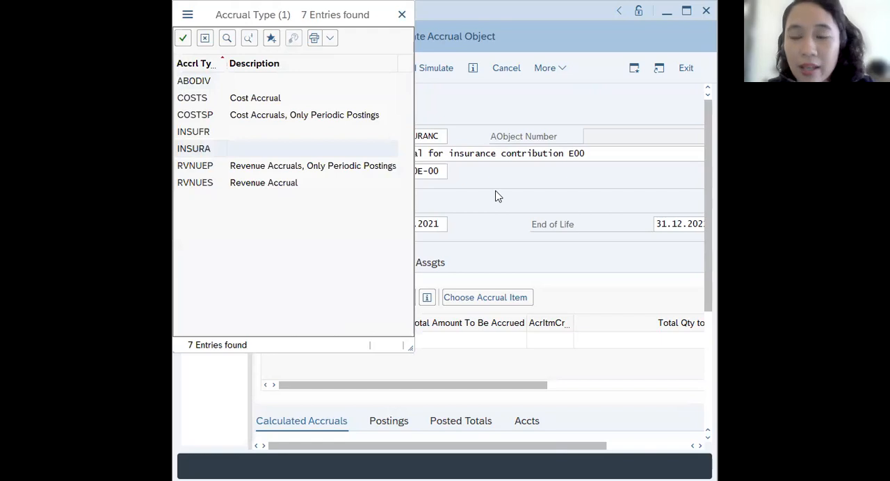
{"action": "key", "text": "Return"}
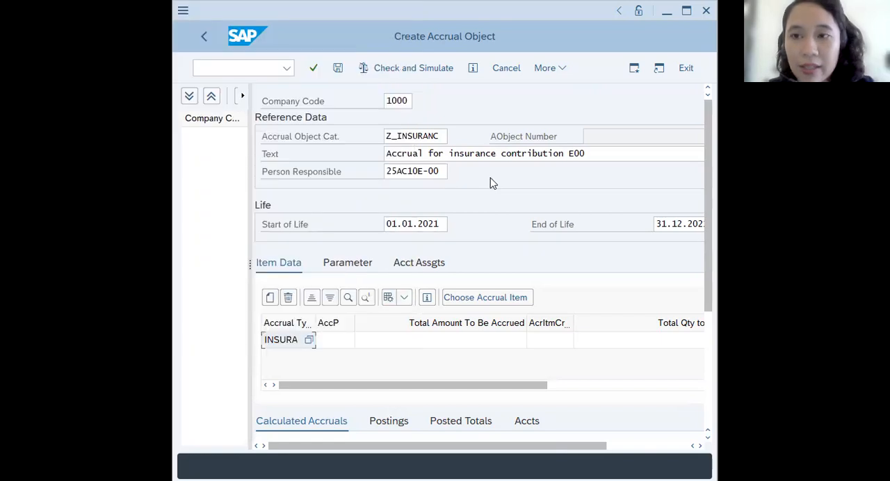
- Set the INSURA item's accounting principle to LOGA and its total amount to be accrued to 6000
{"action": "left_click", "coordinate": [354, 343]}
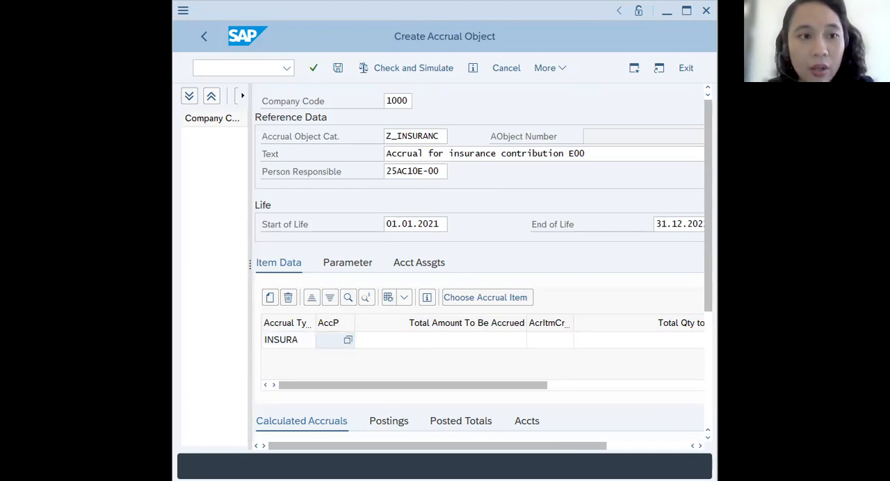
{"action": "left_click", "coordinate": [349, 340]}
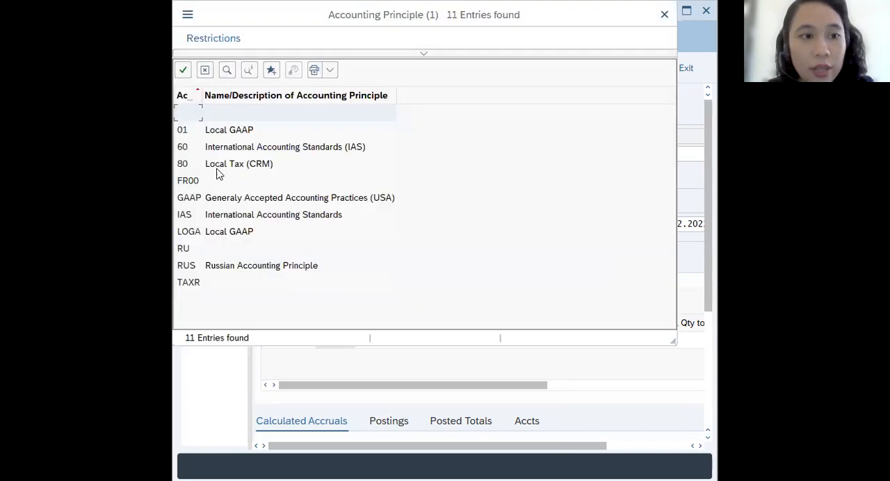
{"action": "left_click", "coordinate": [189, 234]}
{"action": "double_click", "coordinate": [364, 227]}
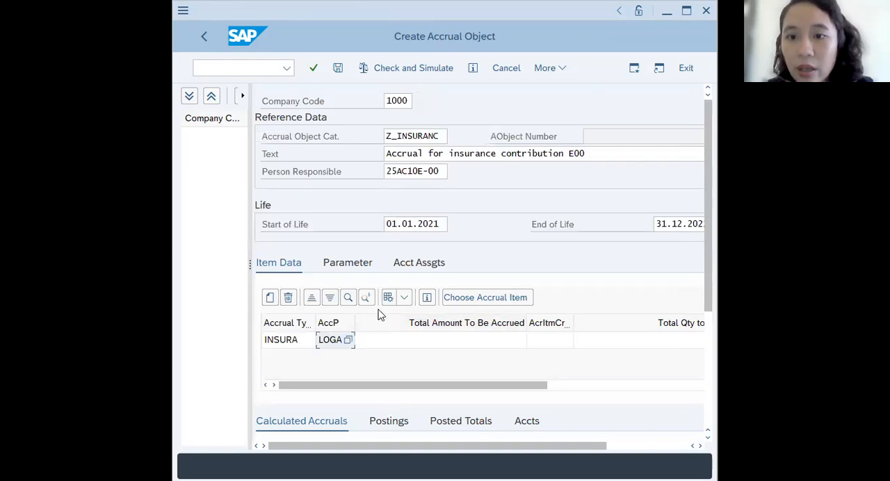
{"action": "left_click", "coordinate": [438, 344]}
{"action": "type", "text": "6000"}
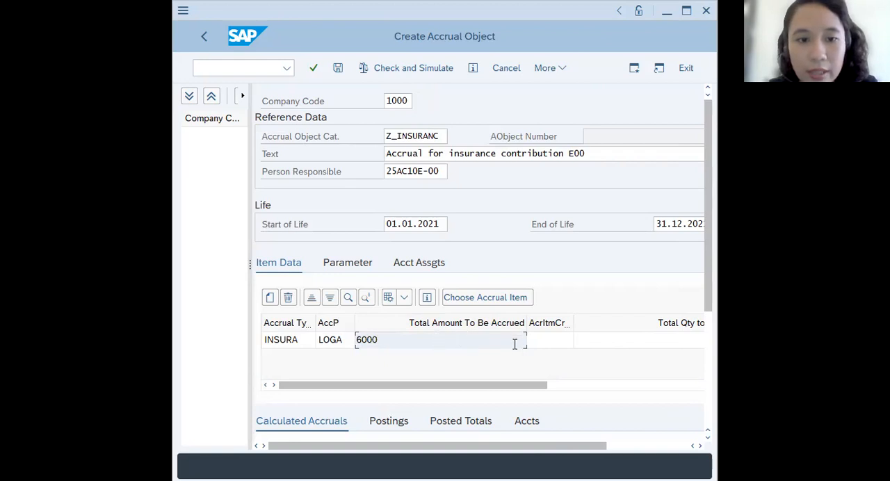
- Choose EUR from the value list as the accrual item's currency
{"action": "left_click_drag", "start_coordinate": [515, 386], "coordinate": [694, 388]}
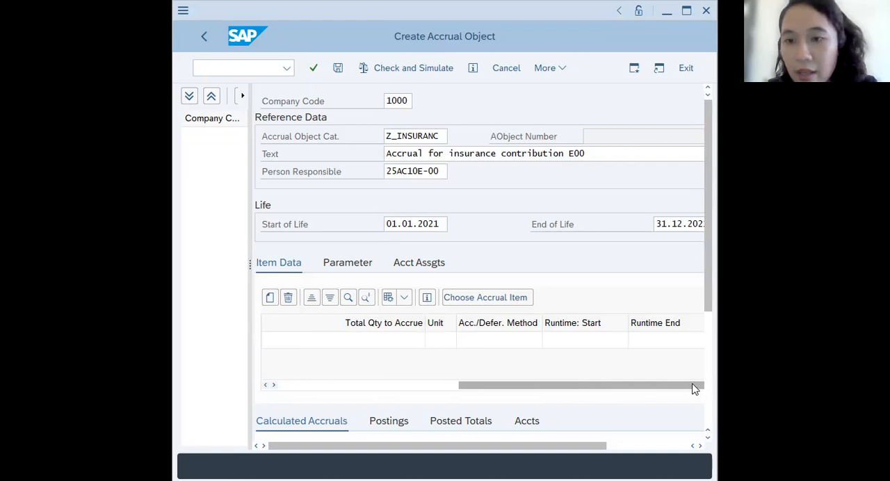
{"action": "left_click_drag", "start_coordinate": [693, 385], "coordinate": [642, 385]}
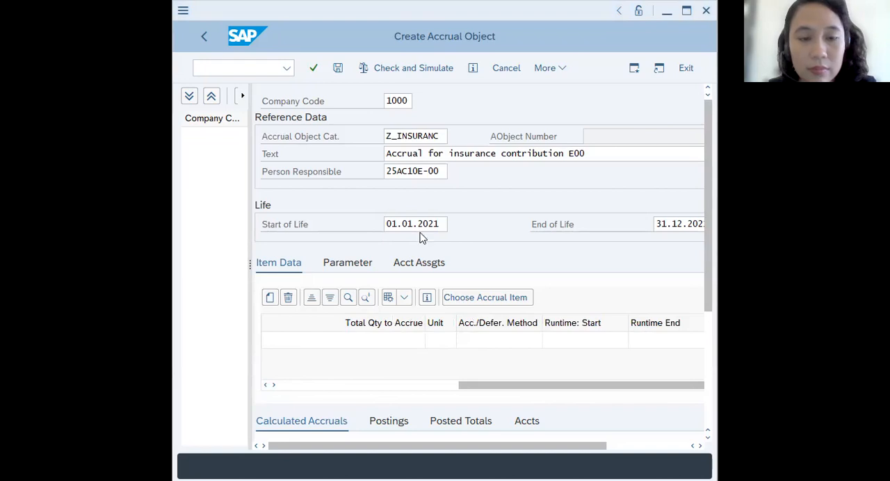
{"action": "left_click_drag", "start_coordinate": [422, 389], "coordinate": [387, 390]}
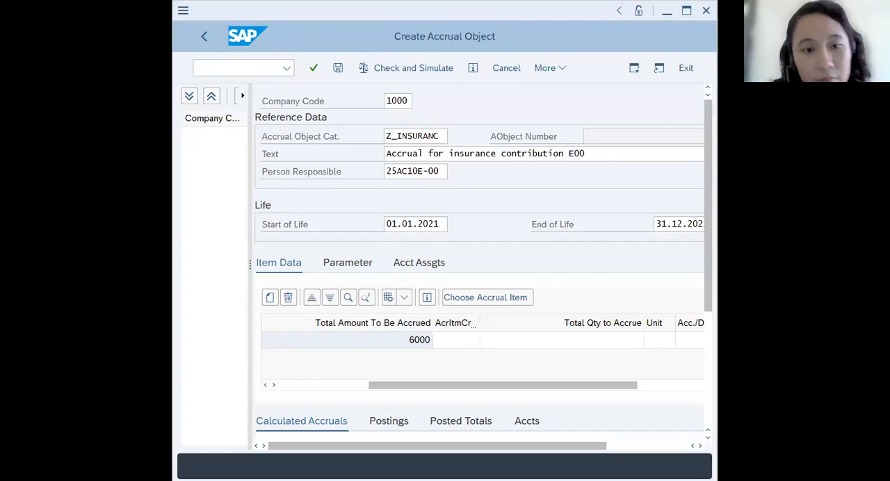
{"action": "left_click", "coordinate": [449, 342]}
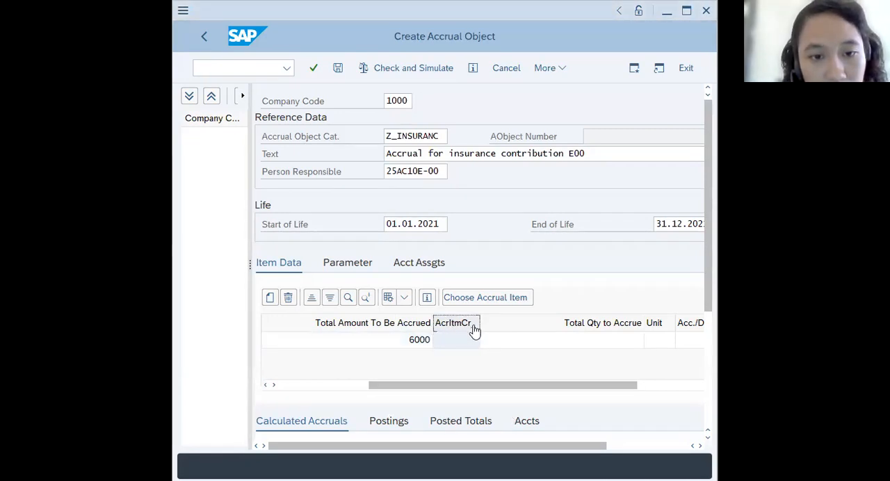
{"action": "left_click", "coordinate": [473, 342]}
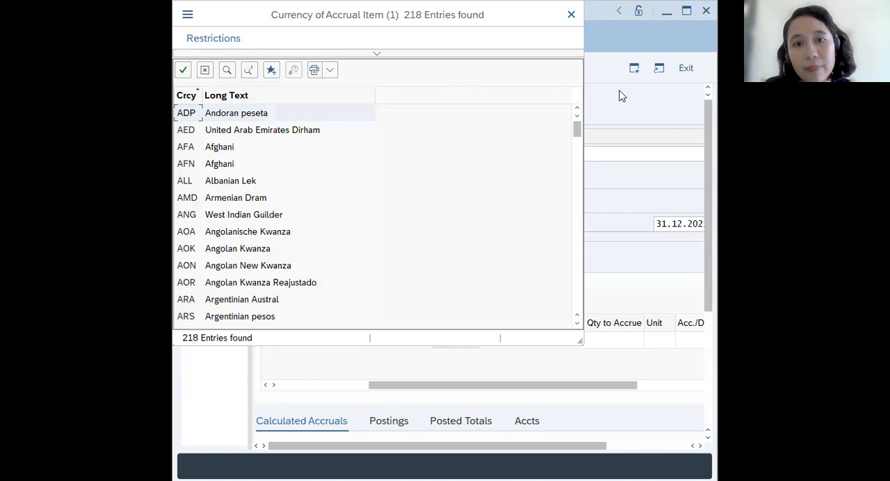
{"action": "key", "text": "Escape"}
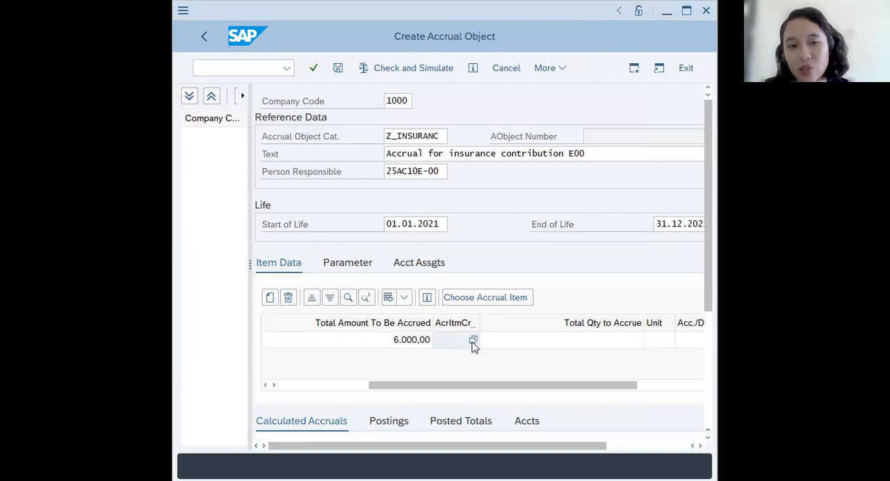
{"action": "left_click", "coordinate": [473, 342]}
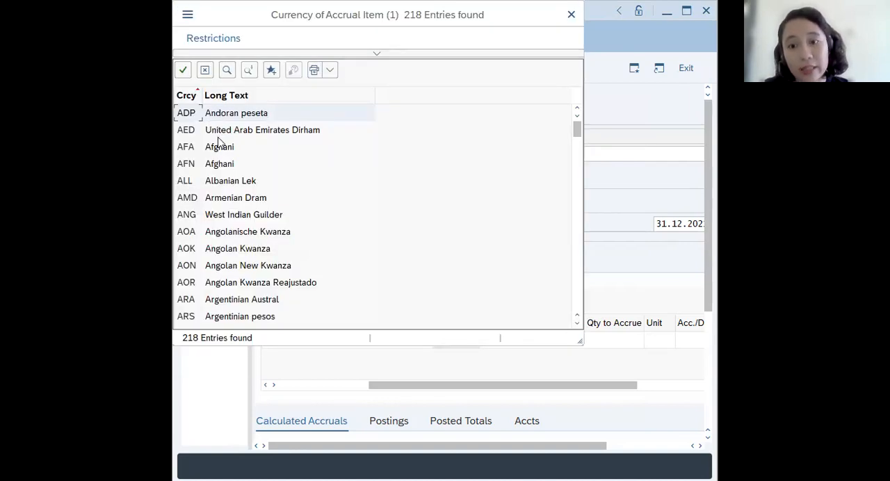
{"action": "scroll", "coordinate": [212, 236], "scroll_direction": "down", "scroll_amount": 18}
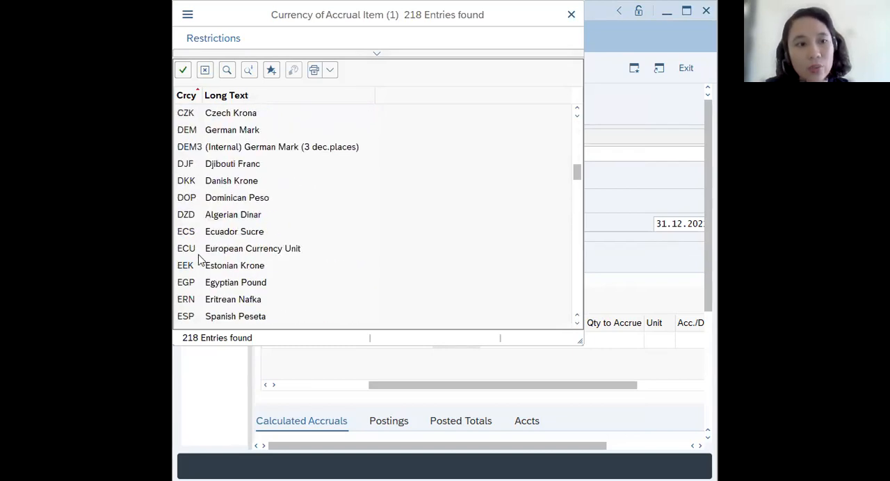
{"action": "scroll", "coordinate": [201, 299], "scroll_direction": "down", "scroll_amount": 3}
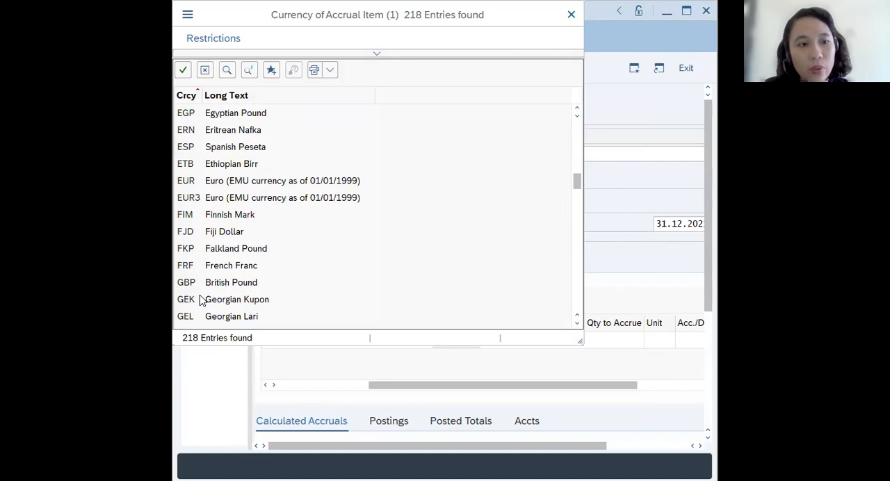
{"action": "left_click", "coordinate": [197, 186]}
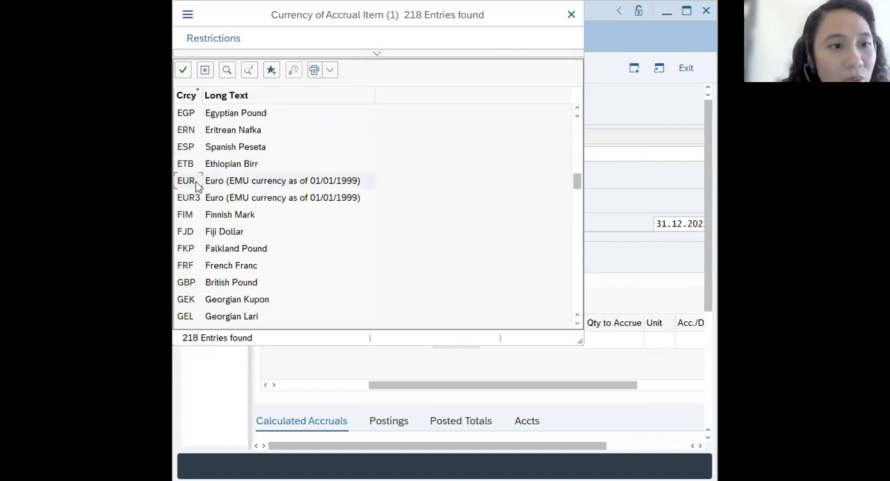
{"action": "double_click", "coordinate": [197, 186]}
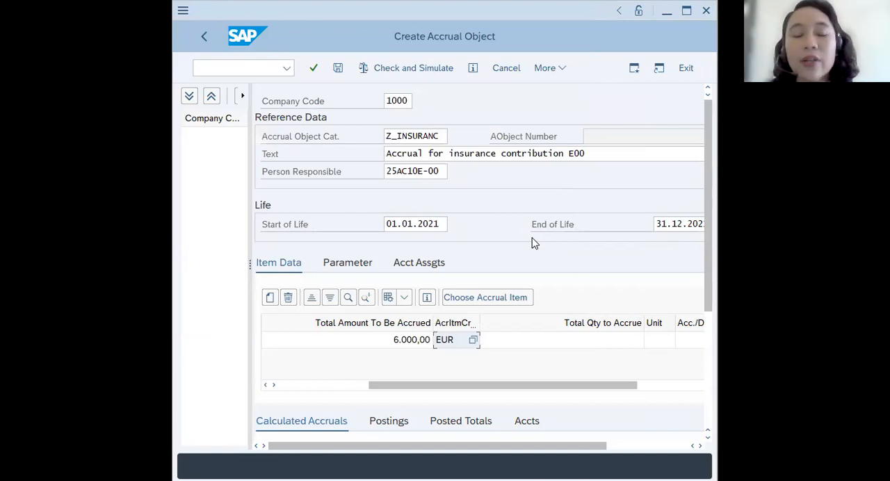
- Assign cost center CC-E00 in the accrual object's account assignments
{"action": "left_click", "coordinate": [419, 265]}
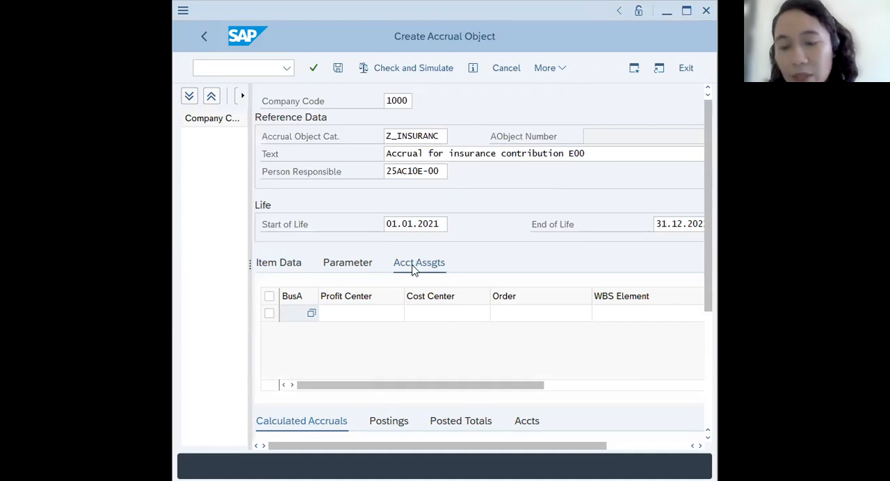
{"action": "left_click", "coordinate": [420, 314]}
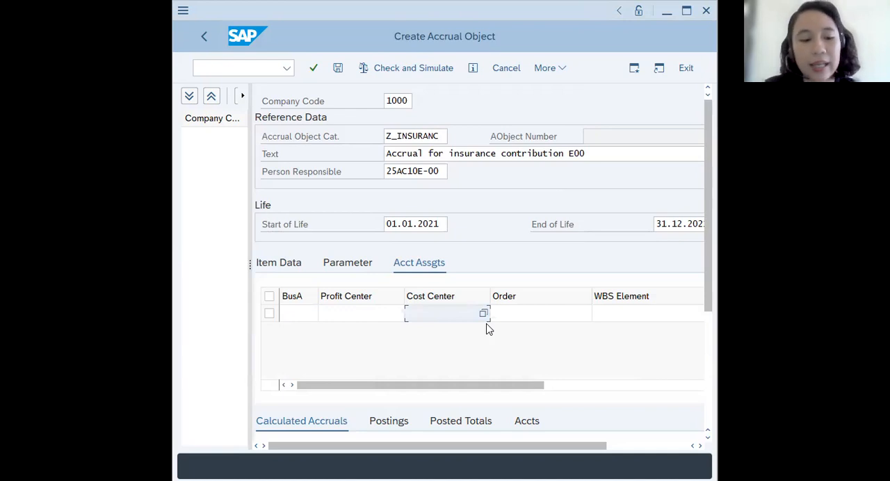
{"action": "type", "text": "CC-E00"}
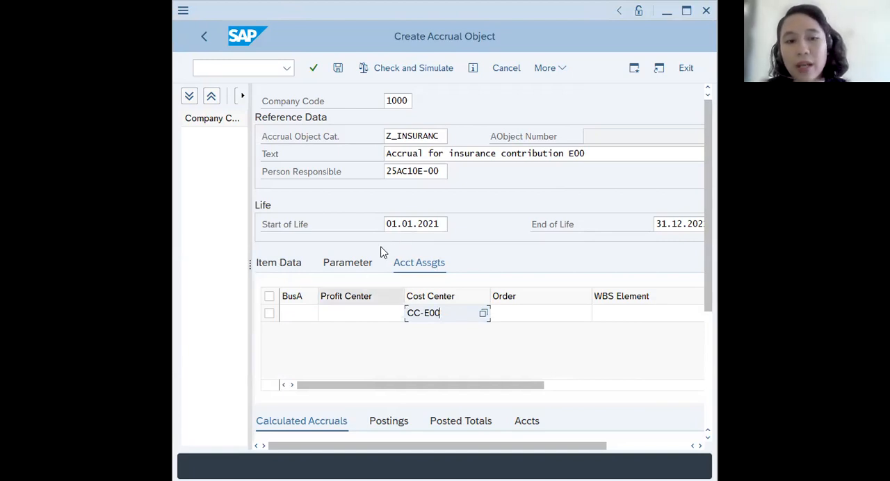
- Review the INSURA item's data columns, including method and runtime dates, and recheck the account assignment
{"action": "left_click", "coordinate": [287, 262]}
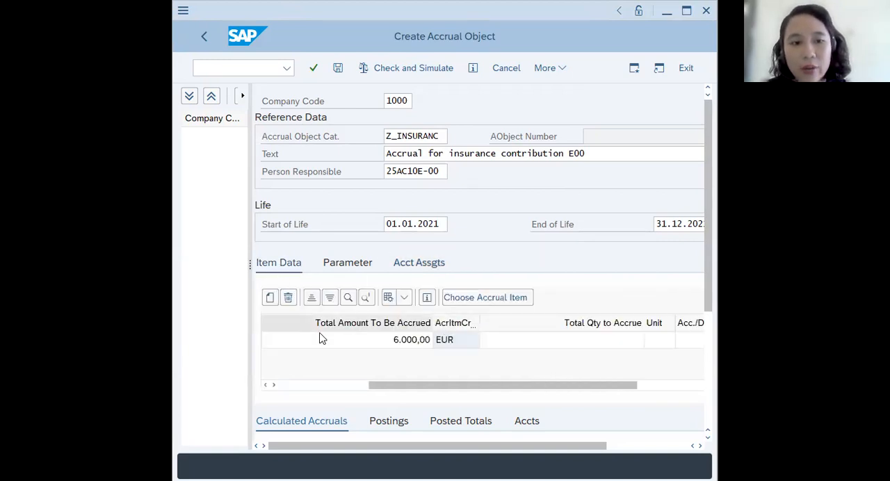
{"action": "left_click_drag", "start_coordinate": [453, 392], "coordinate": [369, 387]}
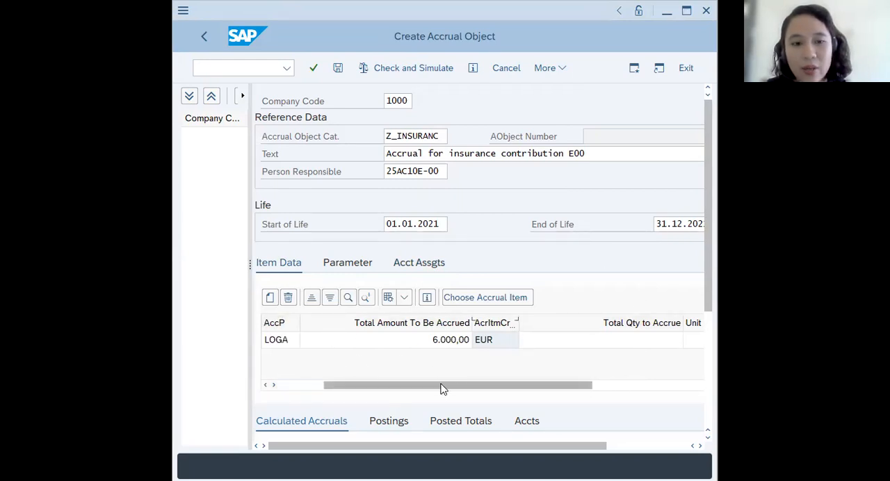
{"action": "left_click_drag", "start_coordinate": [444, 389], "coordinate": [460, 369]}
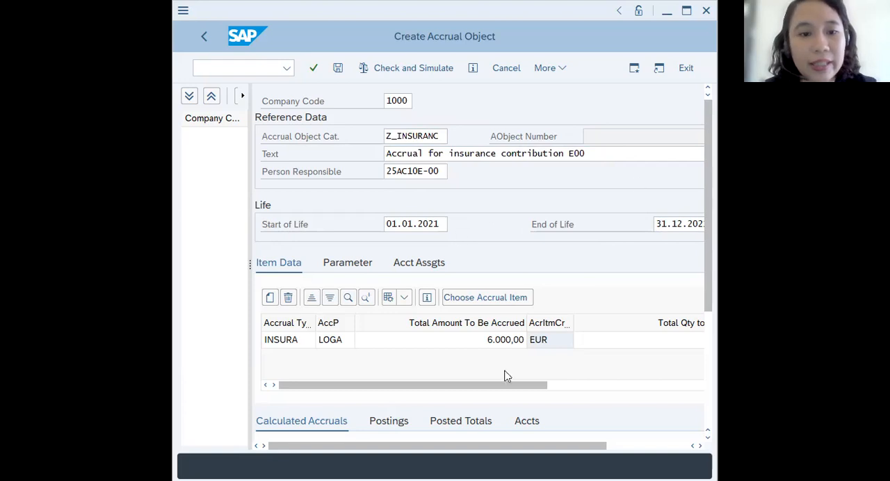
{"action": "scroll", "coordinate": [493, 360], "scroll_direction": "right", "scroll_amount": 5}
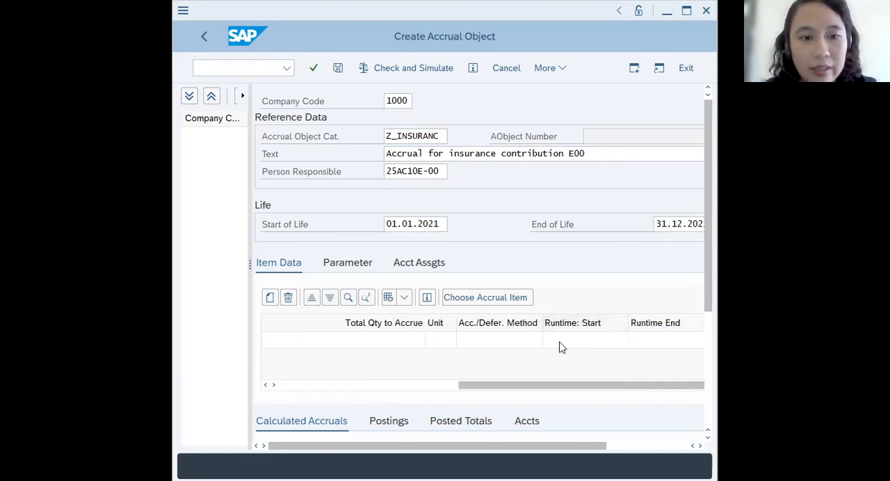
{"action": "scroll", "coordinate": [559, 343], "scroll_direction": "left", "scroll_amount": 5}
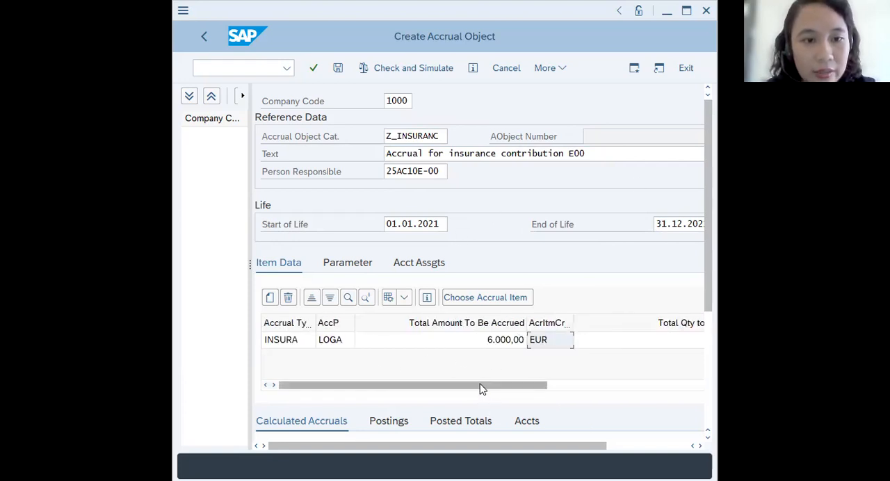
{"action": "mouse_move", "coordinate": [708, 274]}
{"action": "left_mouse_down"}
{"action": "mouse_move", "coordinate": [707, 334]}
{"action": "mouse_move", "coordinate": [707, 289]}
{"action": "left_mouse_up"}
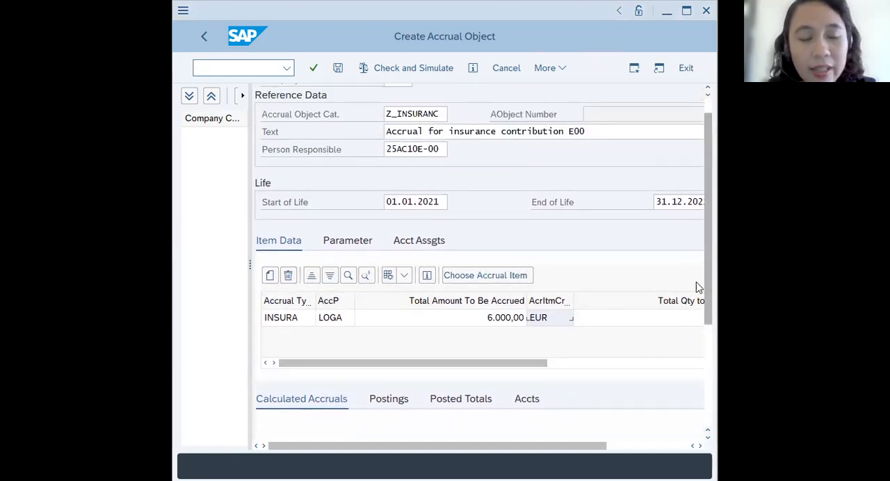
{"action": "left_click", "coordinate": [418, 242]}
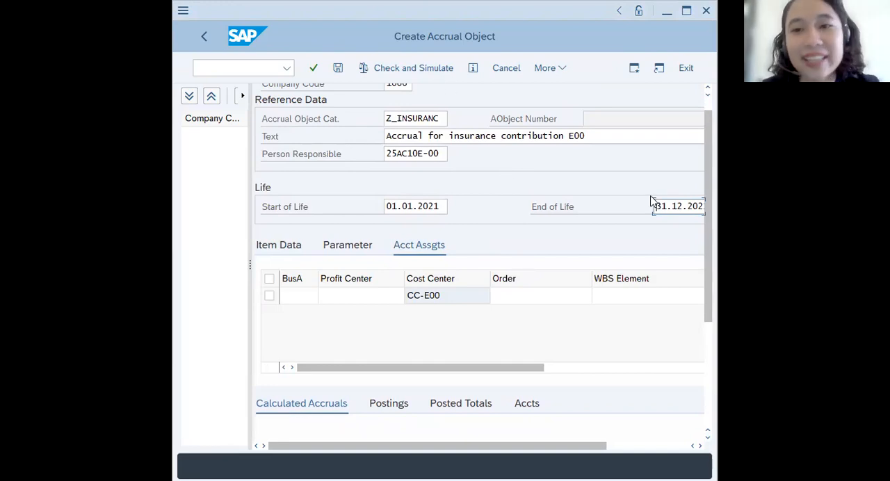
- Check and simulate the accrual object for key date 01.01.2021 with the period from the key date, and close the message log
{"action": "left_click", "coordinate": [406, 70]}
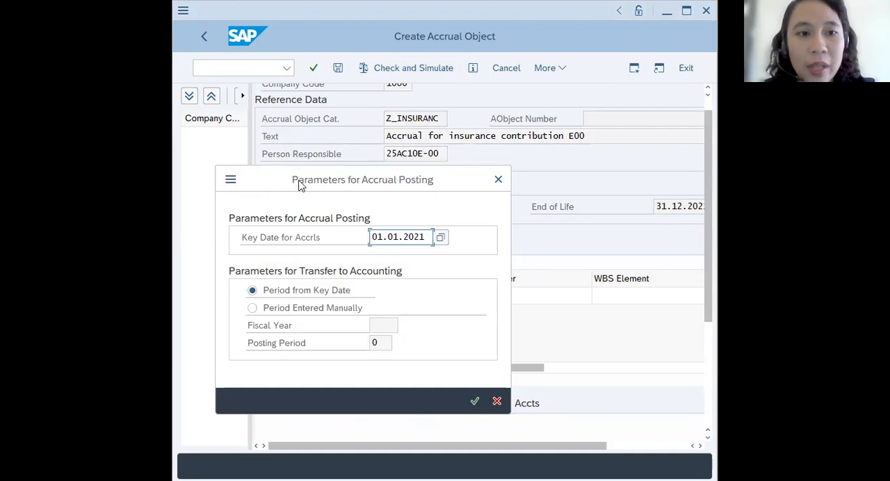
{"action": "left_click_drag", "start_coordinate": [301, 185], "coordinate": [313, 138]}
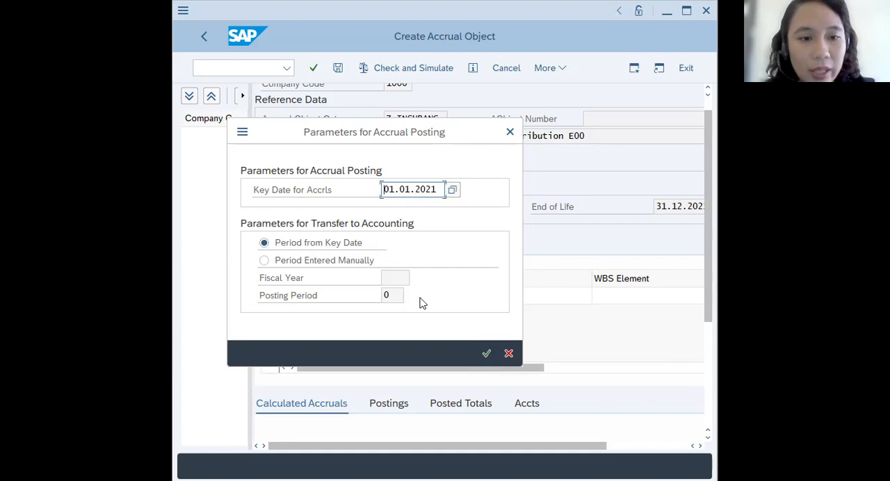
{"action": "left_click", "coordinate": [487, 354]}
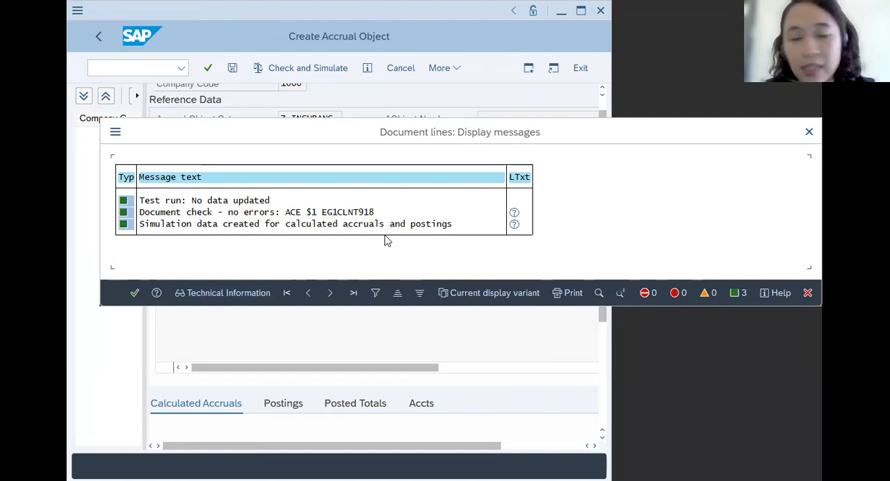
{"action": "left_click", "coordinate": [134, 294]}
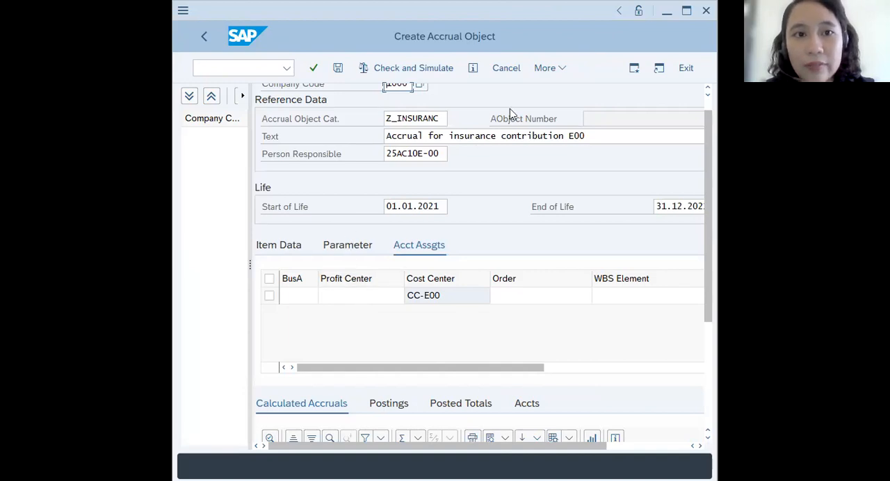
- Run the check and simulation of the accrual object's changes again with the same posting parameters and close its message log
{"action": "left_click", "coordinate": [561, 69]}
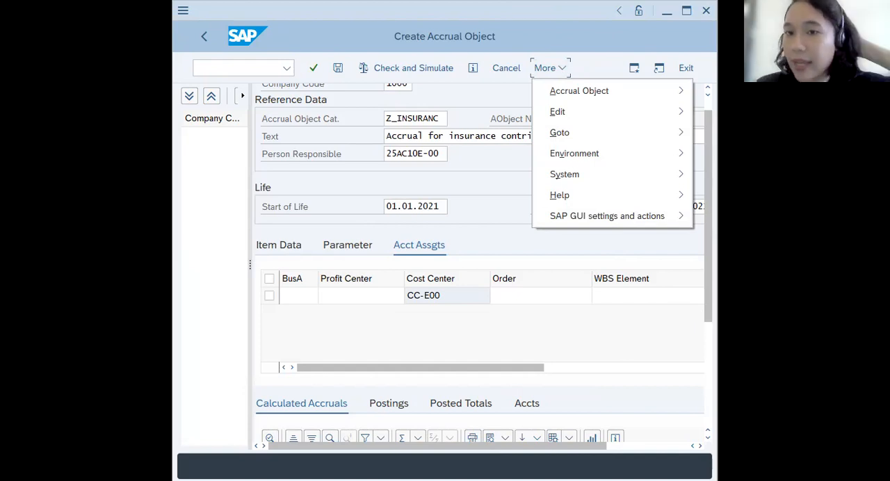
{"action": "left_click", "coordinate": [592, 96]}
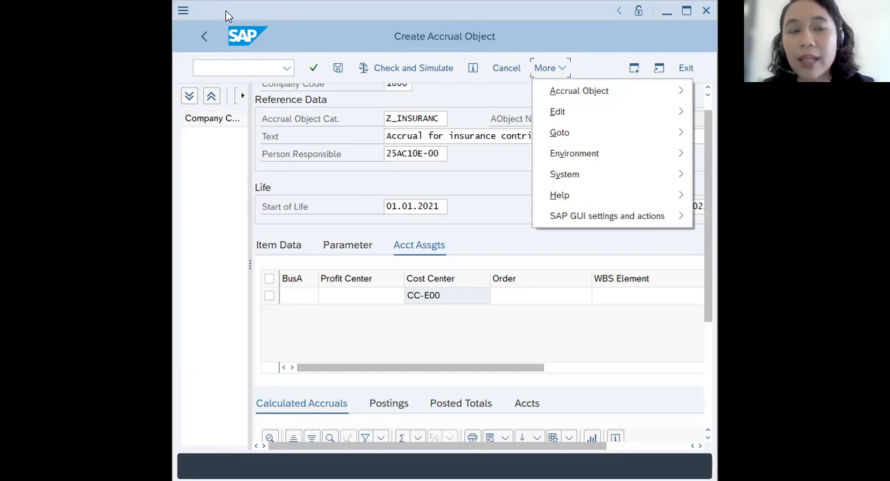
{"action": "left_click", "coordinate": [573, 93]}
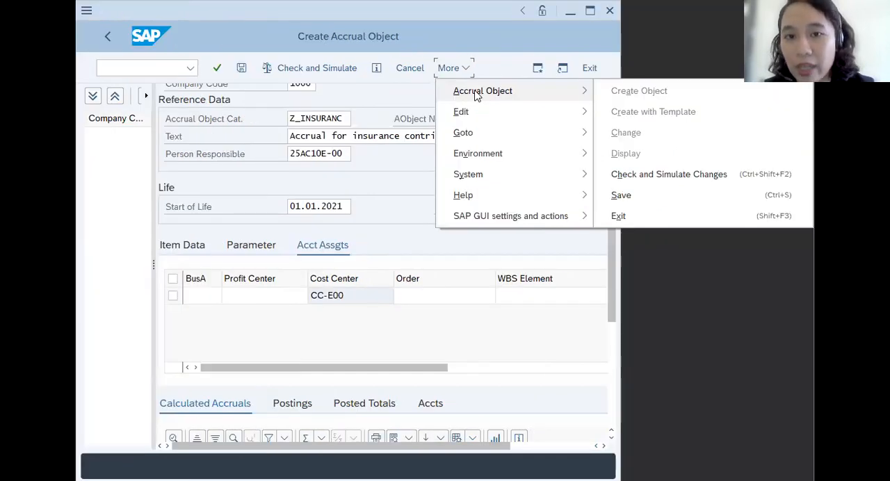
{"action": "left_click", "coordinate": [635, 176]}
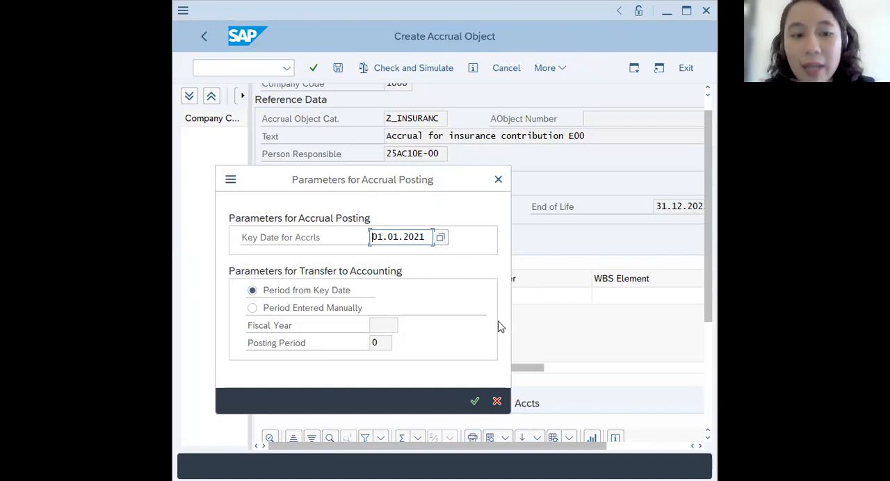
{"action": "left_click", "coordinate": [474, 403]}
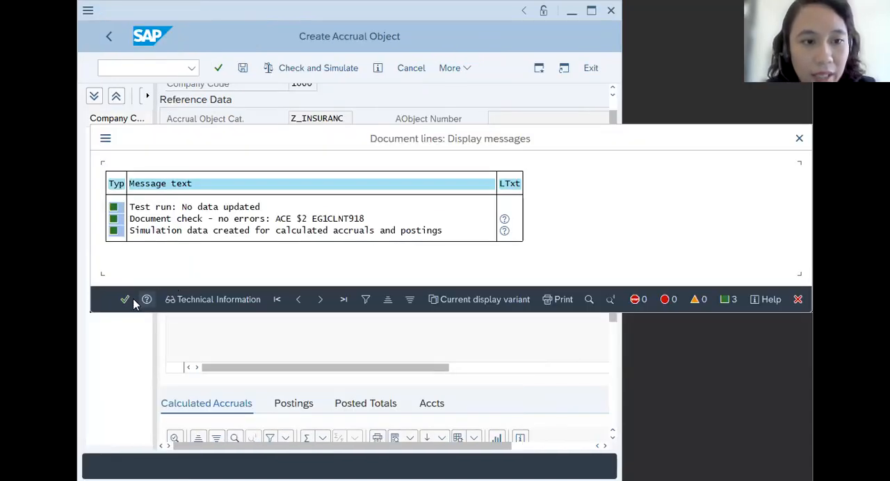
{"action": "left_click", "coordinate": [124, 299]}
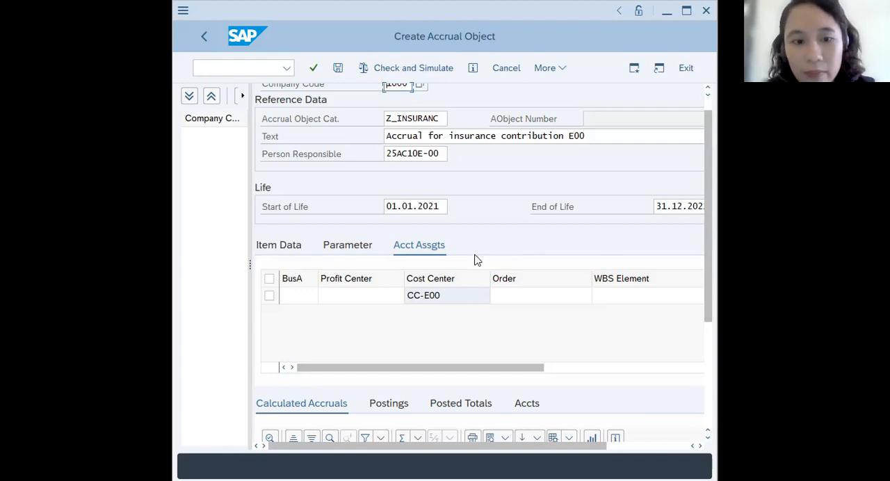
- Recheck the cost center assignment, check and simulate the accrual object once more for key date 01.01.2021, and close the log
{"action": "scroll", "coordinate": [479, 259], "scroll_direction": "down", "scroll_amount": 1}
{"action": "scroll", "coordinate": [475, 261], "scroll_direction": "right", "scroll_amount": 3}
{"action": "scroll", "coordinate": [467, 275], "scroll_direction": "left", "scroll_amount": 3}
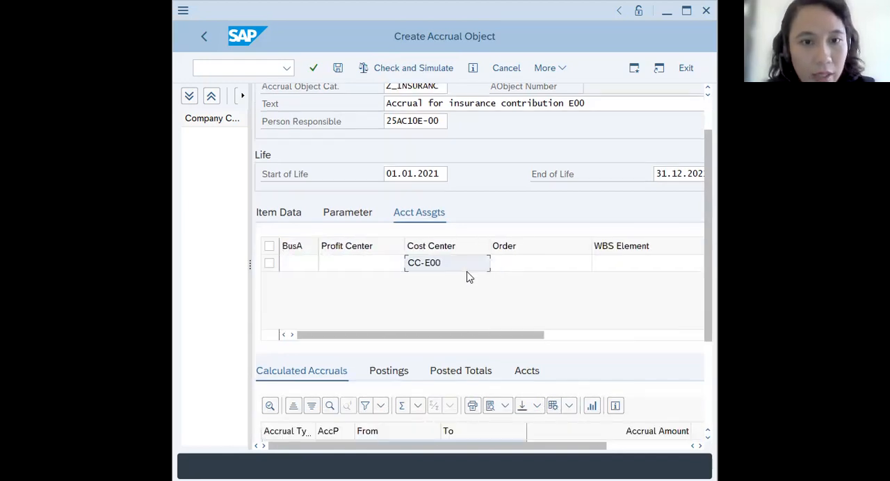
{"action": "scroll", "coordinate": [470, 277], "scroll_direction": "up", "scroll_amount": 1}
{"action": "left_click", "coordinate": [547, 70]}
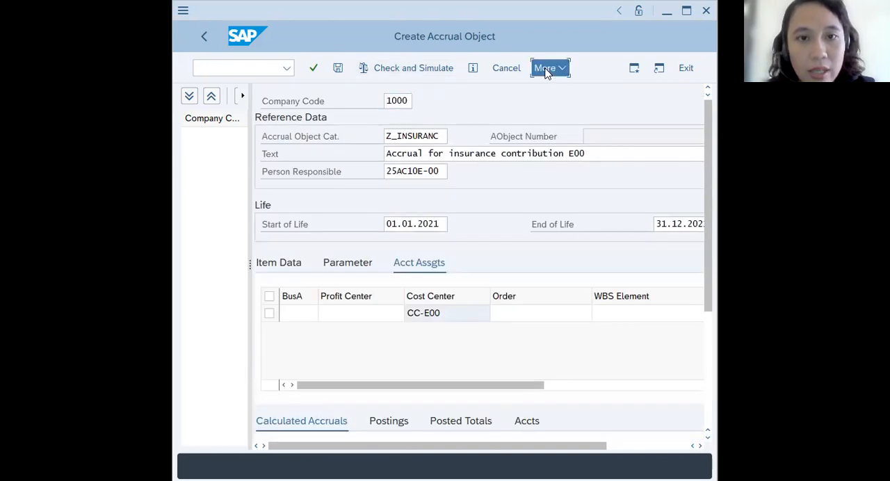
{"action": "mouse_move", "coordinate": [553, 95]}
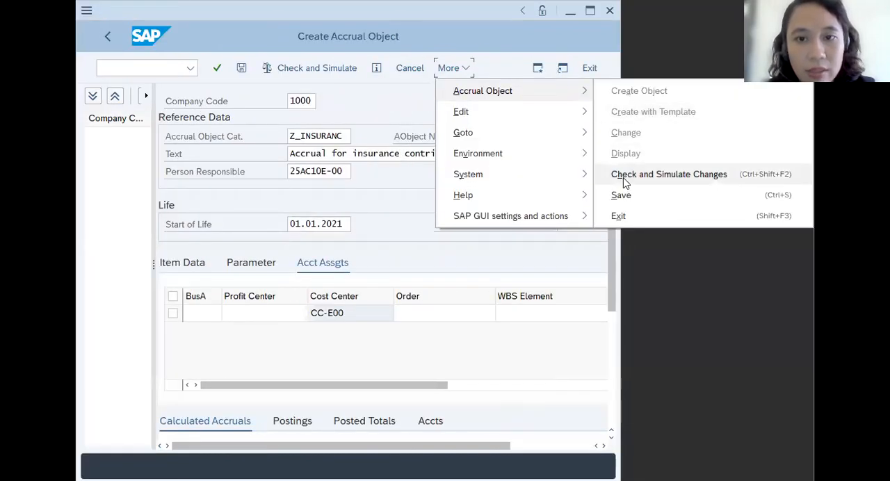
{"action": "left_click", "coordinate": [615, 175]}
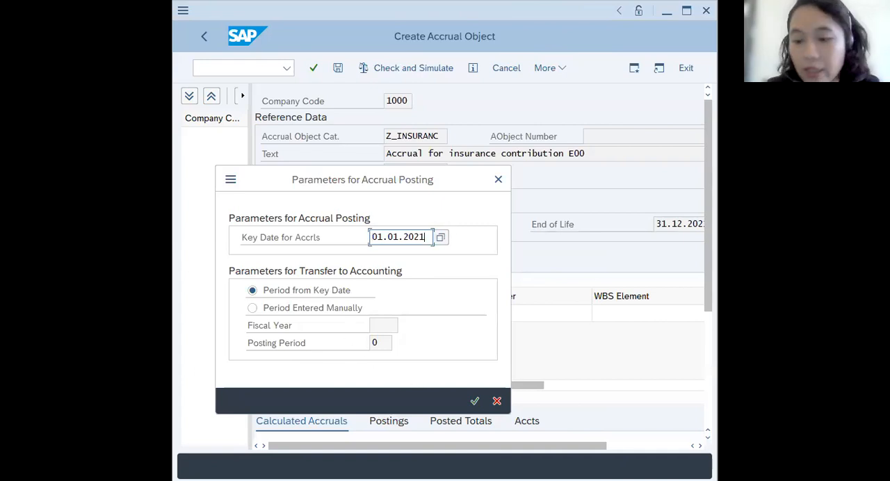
{"action": "key", "text": "Return"}
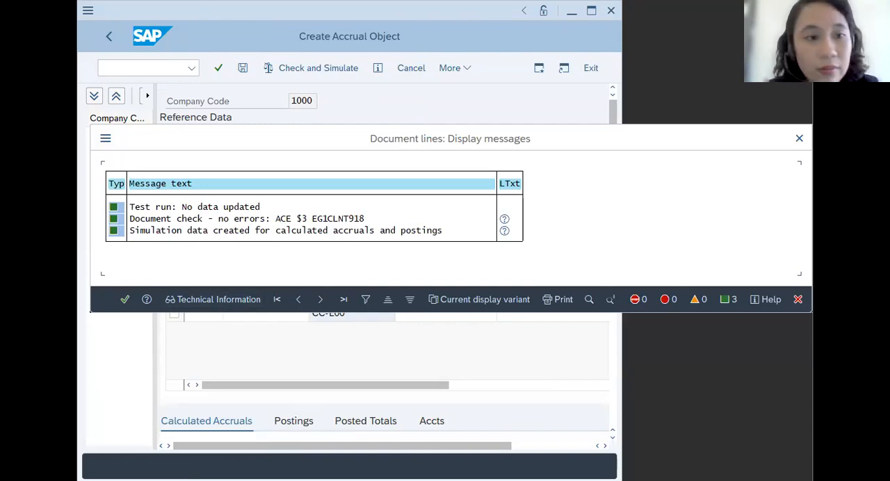
{"action": "key", "text": "Return"}
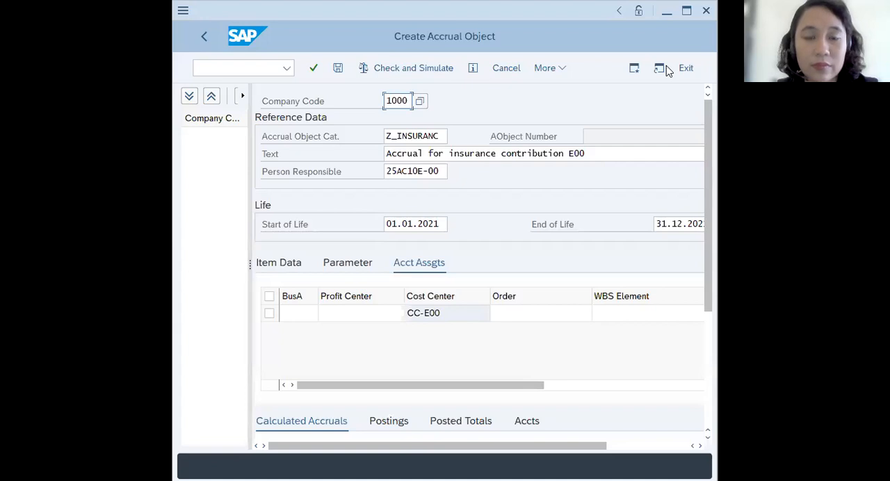
- Save the accrual object with key date 01.01.2021 and the posting period taken from the key date
{"action": "left_click", "coordinate": [545, 68]}
{"action": "mouse_move", "coordinate": [579, 91]}
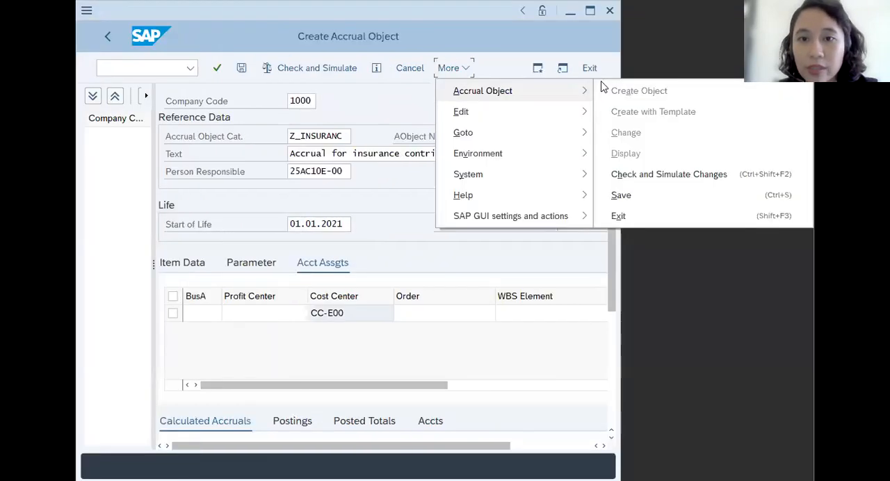
{"action": "left_click", "coordinate": [631, 196]}
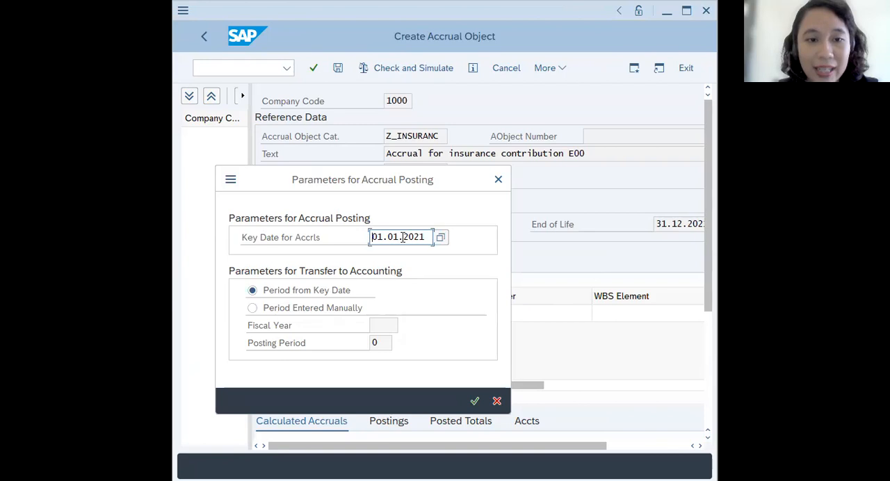
{"action": "left_click", "coordinate": [473, 403]}
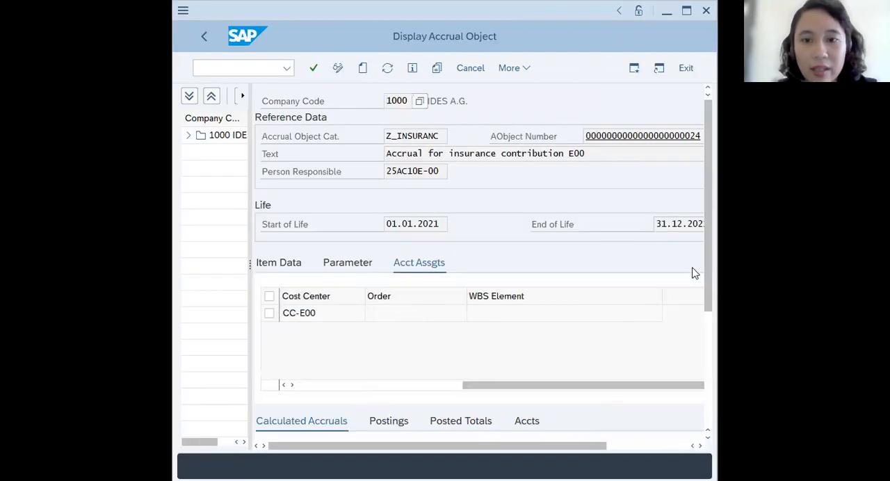
- Examine the monthly periods and accrual amounts in the calculated accruals, widening the Accrual Type column to show its full heading
{"action": "left_click_drag", "start_coordinate": [706, 271], "coordinate": [704, 404]}
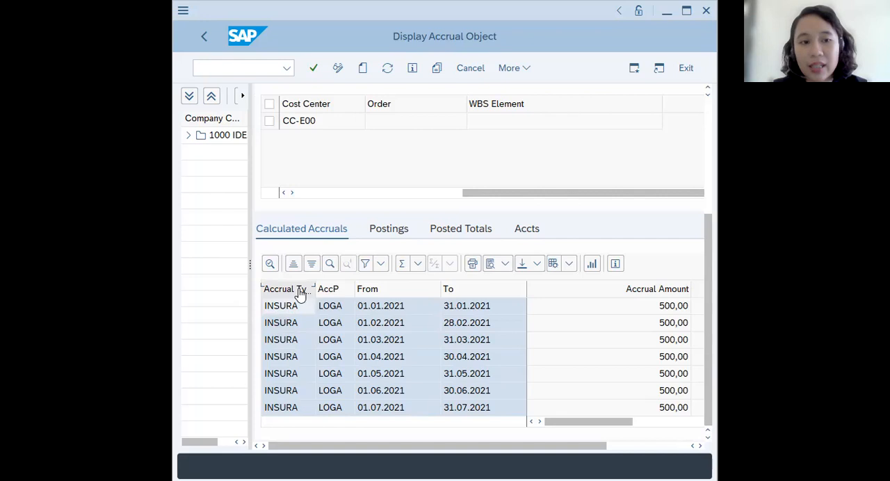
{"action": "mouse_move", "coordinate": [313, 286]}
{"action": "left_mouse_down"}
{"action": "mouse_move", "coordinate": [353, 286]}
{"action": "mouse_move", "coordinate": [319, 286]}
{"action": "left_mouse_up"}
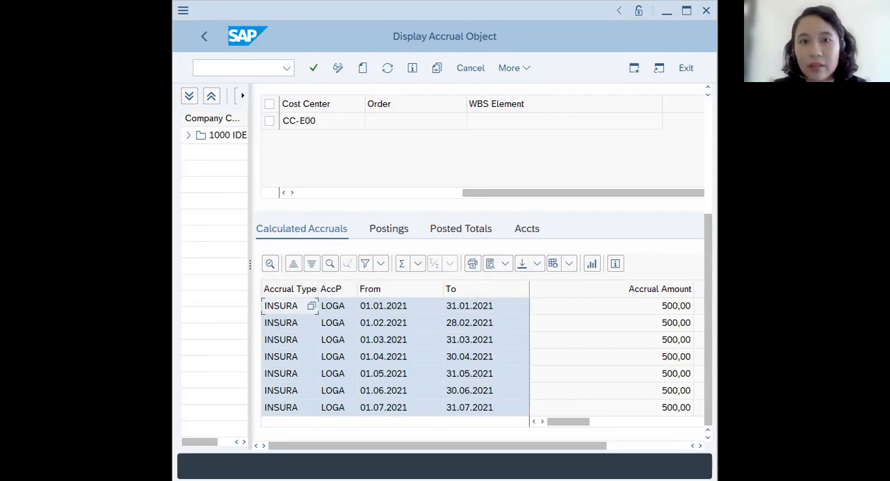
{"action": "key", "text": "alt+Tab"}
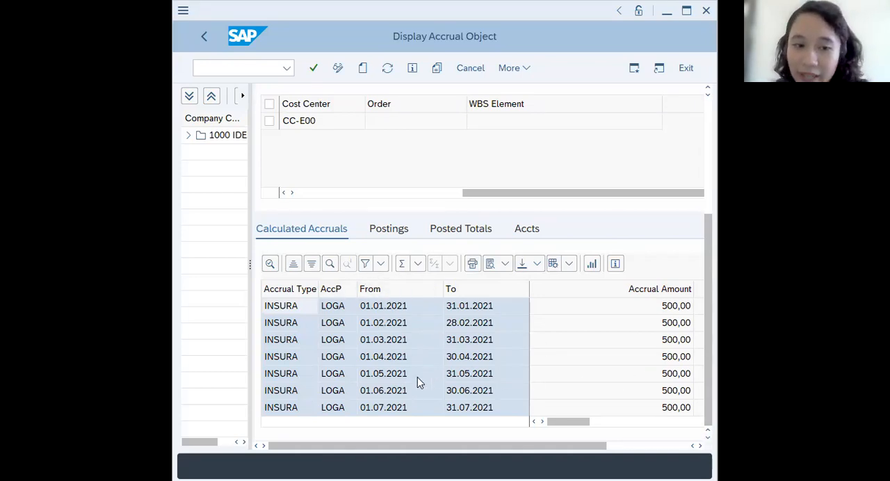
{"action": "scroll", "coordinate": [419, 382], "scroll_direction": "down", "scroll_amount": 2}
{"action": "scroll", "coordinate": [426, 378], "scroll_direction": "up", "scroll_amount": 2}
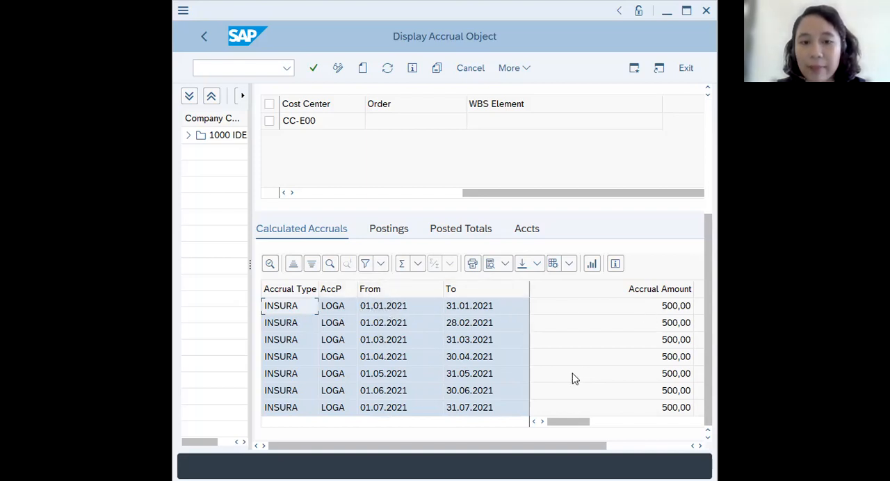
{"action": "scroll", "coordinate": [383, 341], "scroll_direction": "down", "scroll_amount": 2}
{"action": "scroll", "coordinate": [394, 361], "scroll_direction": "up", "scroll_amount": 2}
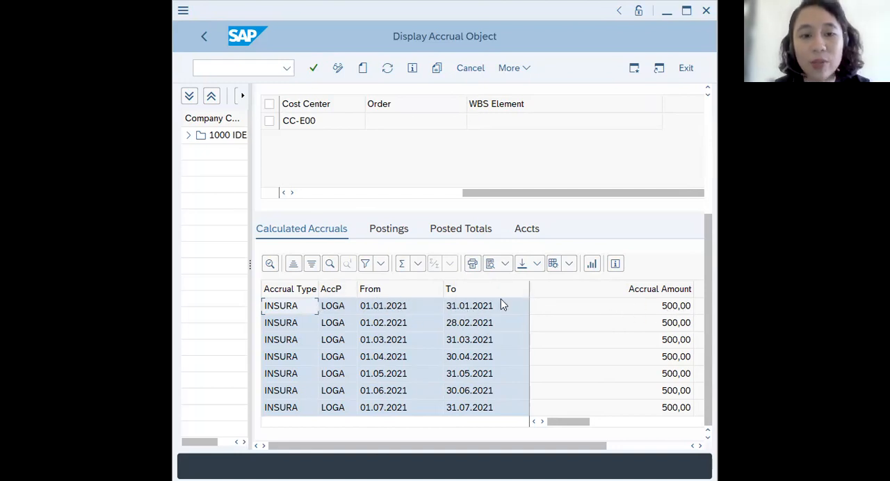
- Open the accounting document behind the INSURA posting, review its accounts, amounts and cost center, and return to the accrual object
{"action": "left_click", "coordinate": [395, 233]}
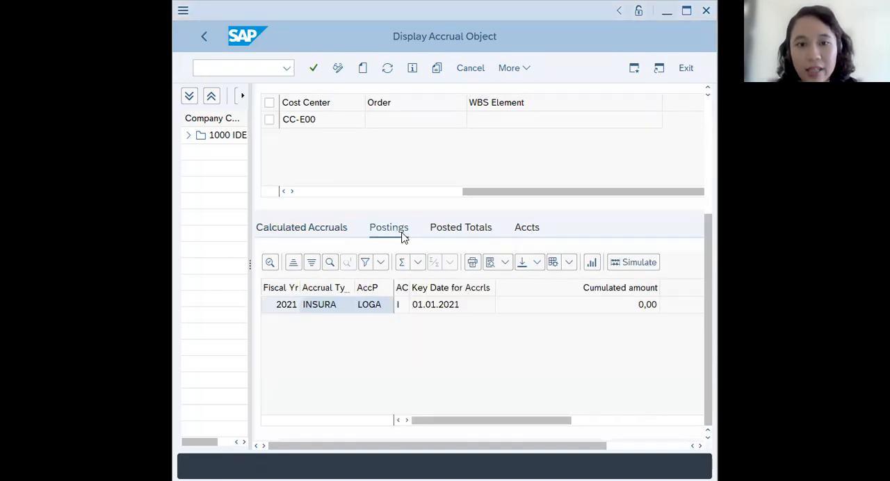
{"action": "left_click_drag", "start_coordinate": [483, 424], "coordinate": [661, 429]}
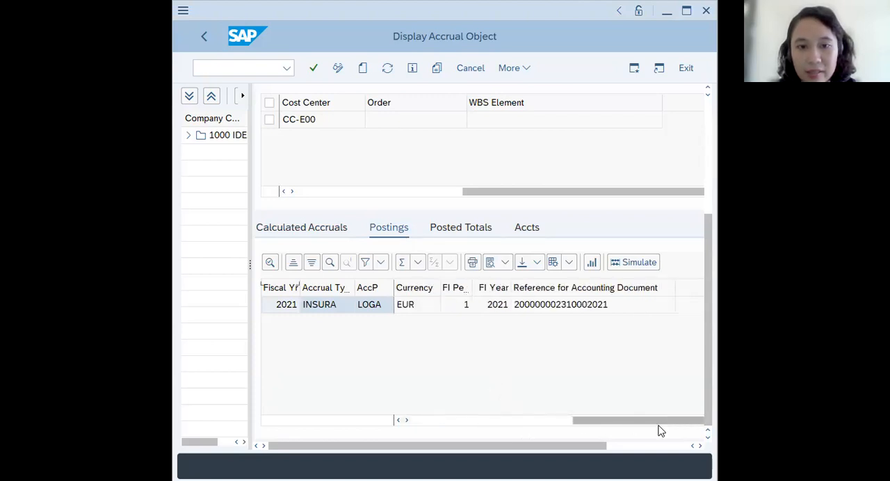
{"action": "double_click", "coordinate": [553, 310]}
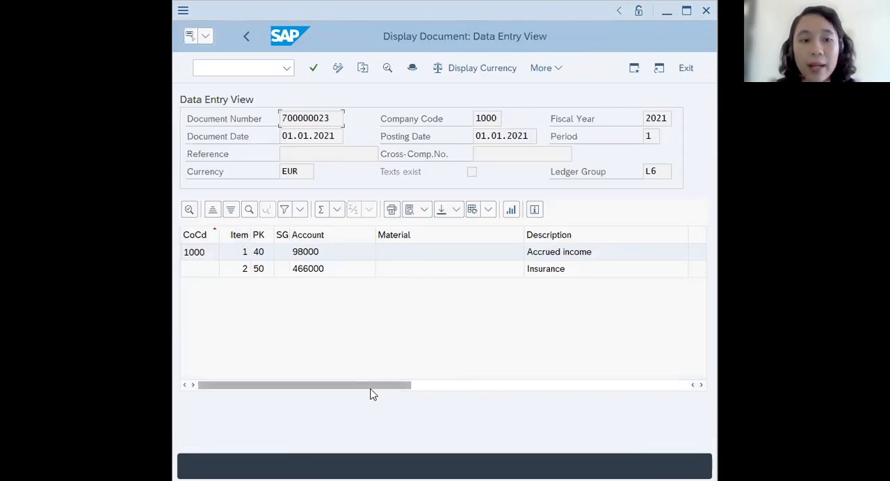
{"action": "left_click_drag", "start_coordinate": [373, 388], "coordinate": [537, 394]}
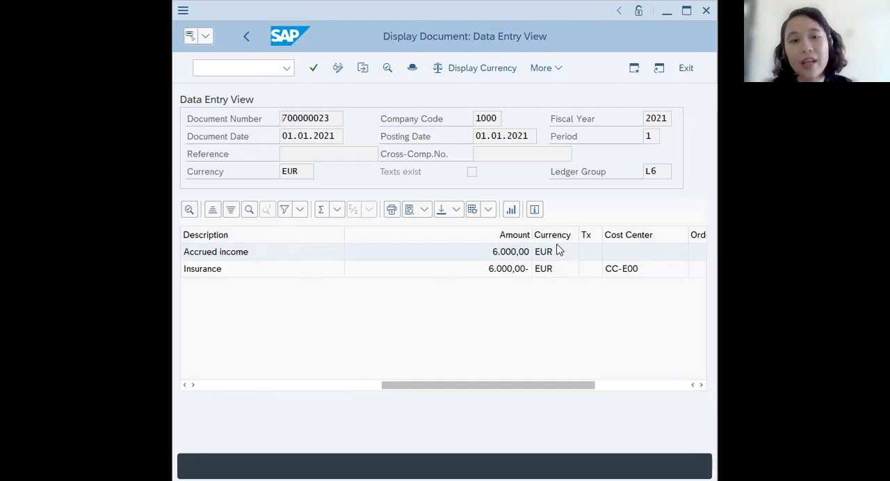
{"action": "left_click_drag", "start_coordinate": [539, 386], "coordinate": [568, 394]}
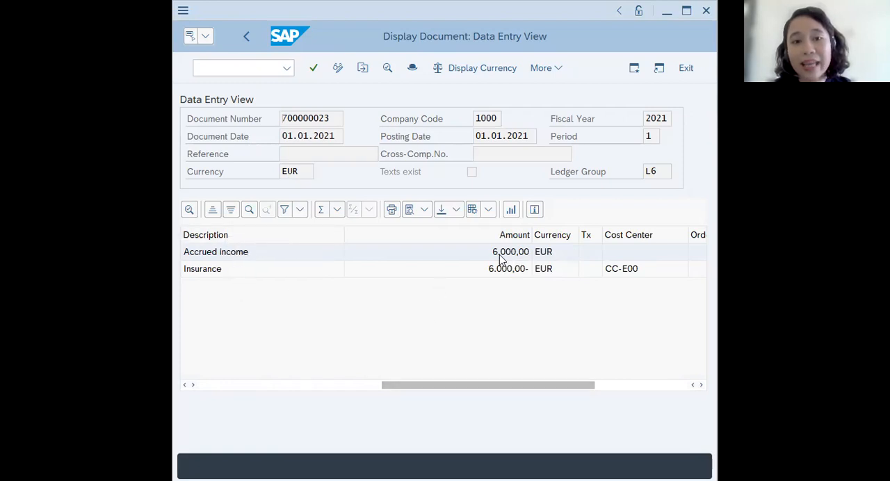
{"action": "left_click_drag", "start_coordinate": [501, 381], "coordinate": [282, 381]}
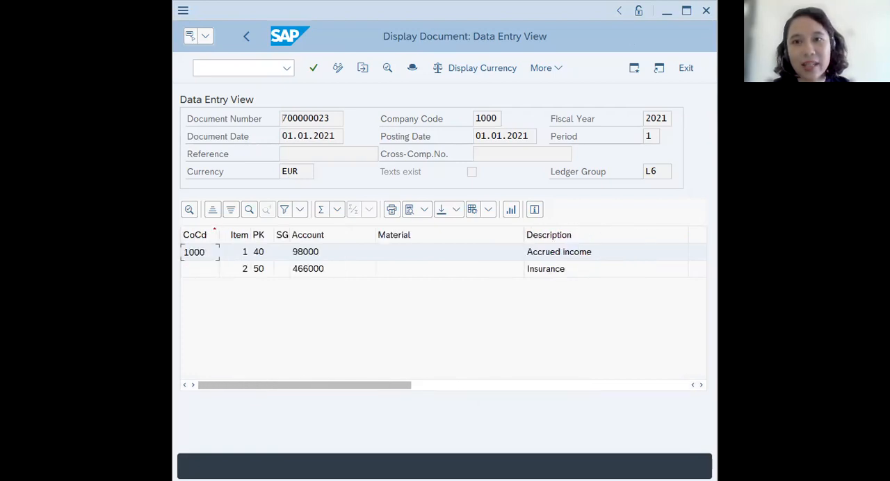
{"action": "key", "text": "alt+Tab"}
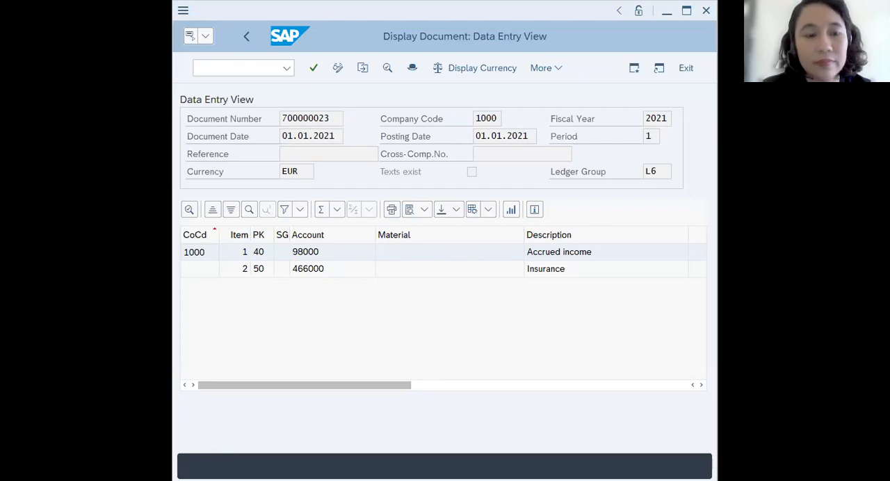
{"action": "left_click", "coordinate": [249, 37]}
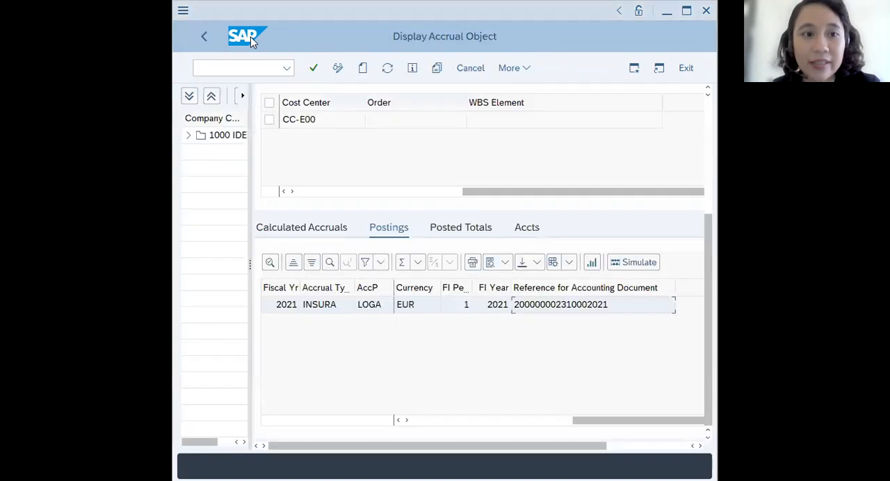
- Leave the accrual object display and return to the SAP Easy Access menu with the command /N
{"action": "left_click", "coordinate": [244, 67]}
{"action": "type", "text": "/N"}
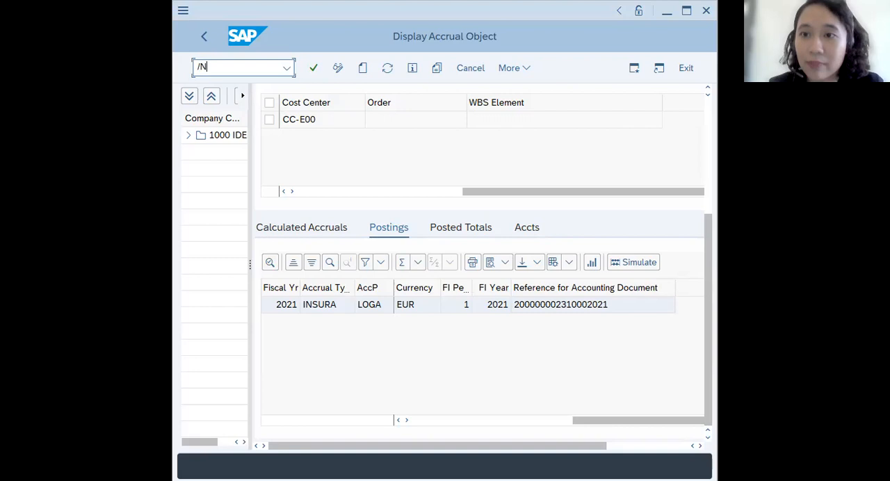
{"action": "key", "text": "Return"}
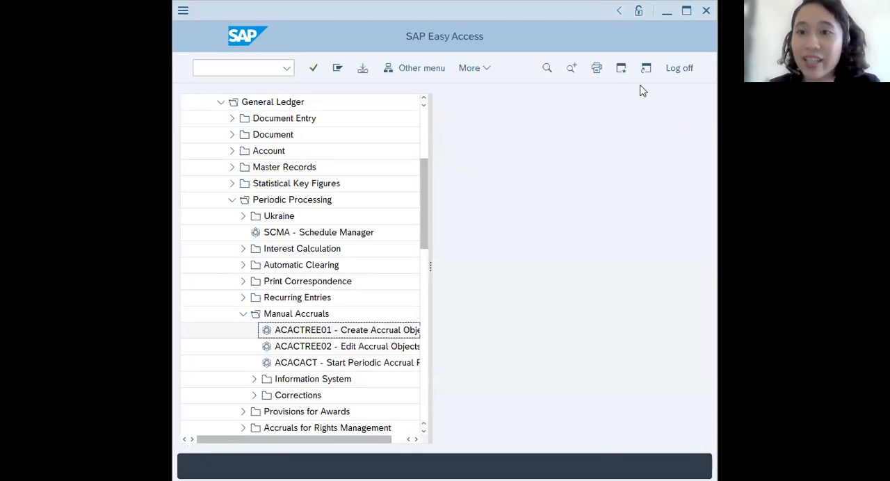
- Collapse the Manual Accruals, Periodic Processing, General Ledger and Financial Accounting folders in the SAP menu
{"action": "left_click", "coordinate": [241, 315]}
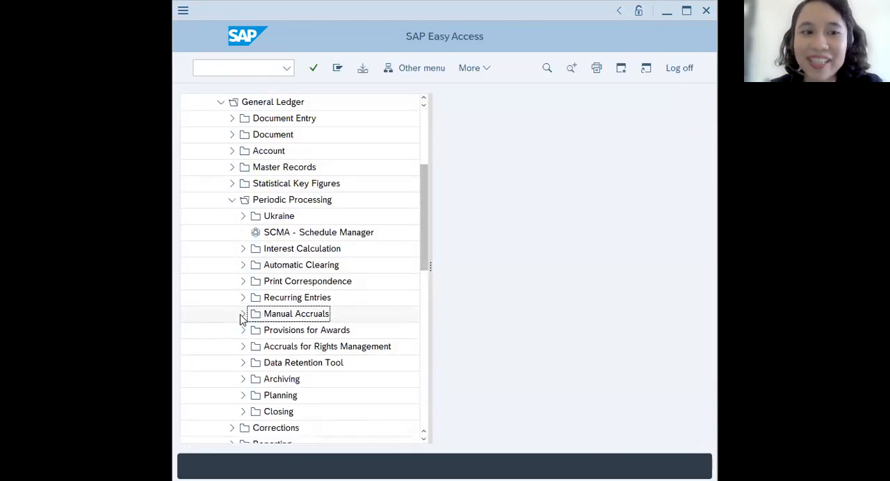
{"action": "left_click", "coordinate": [230, 200]}
{"action": "scroll", "coordinate": [221, 202], "scroll_direction": "up", "scroll_amount": 1}
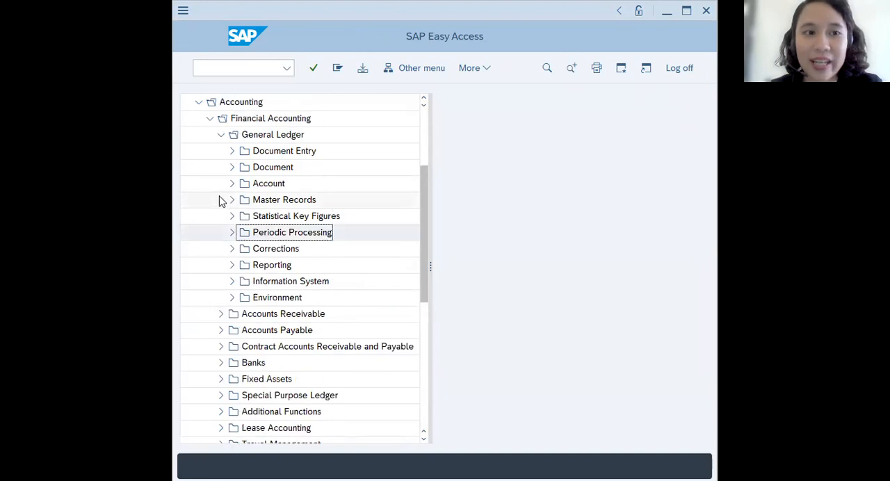
{"action": "left_click", "coordinate": [220, 136]}
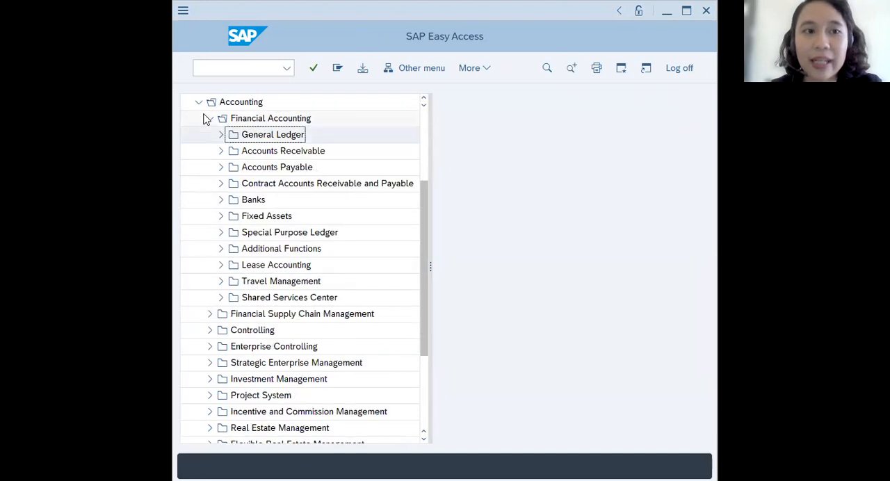
{"action": "left_click", "coordinate": [205, 119]}
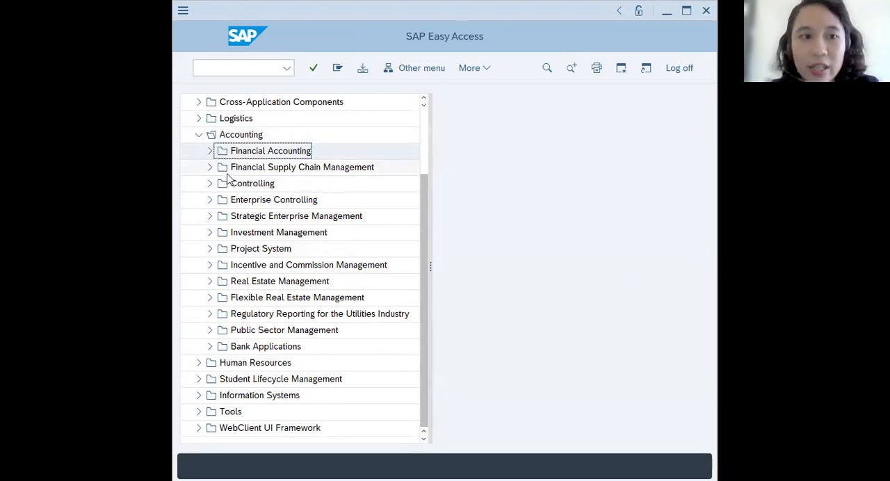
- Expand the SAP menu through Financial Accounting, General Ledger, Periodic Processing, Manual Accruals and Information System down to the Display Posted Accruals reports
{"action": "left_click", "coordinate": [211, 152]}
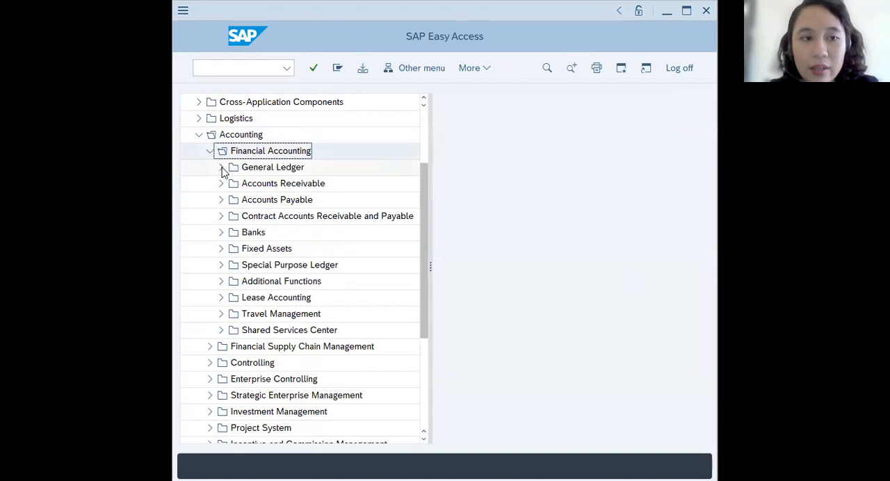
{"action": "left_click", "coordinate": [222, 168]}
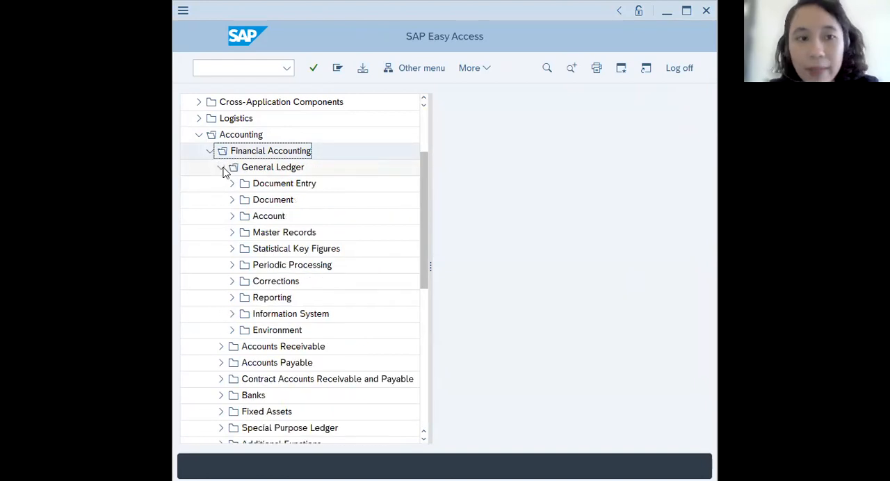
{"action": "left_click", "coordinate": [232, 267]}
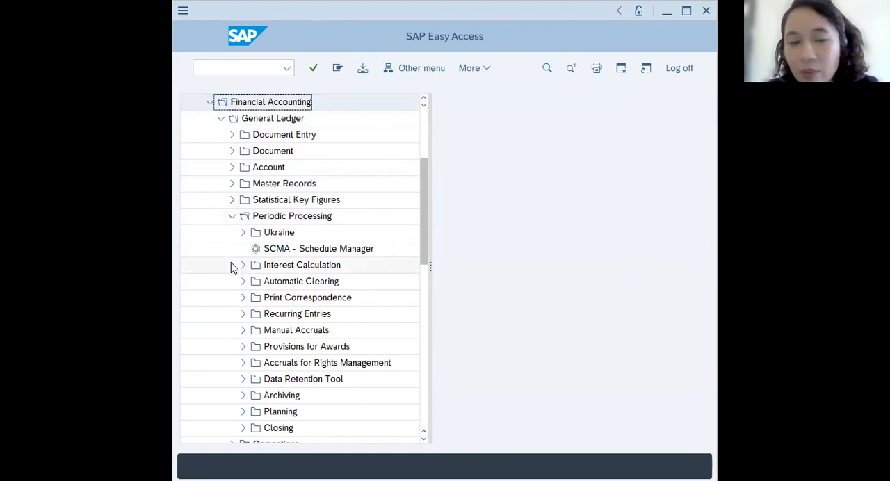
{"action": "left_click", "coordinate": [244, 331]}
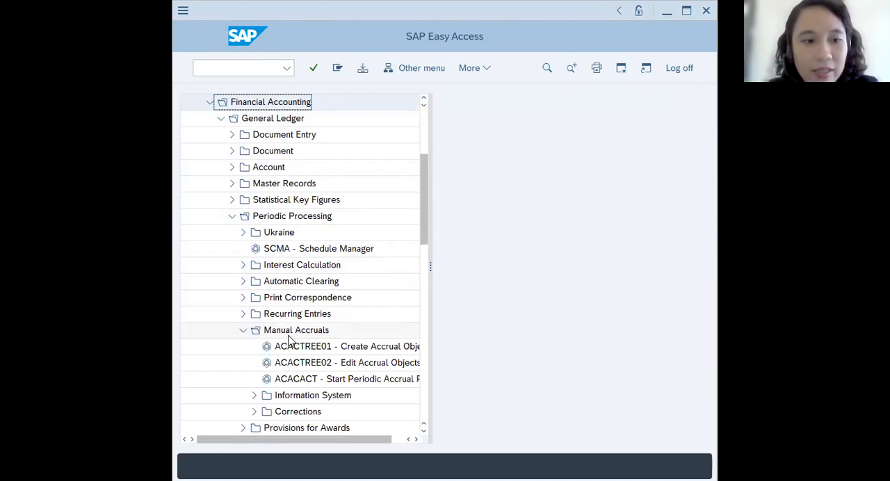
{"action": "left_click", "coordinate": [254, 396]}
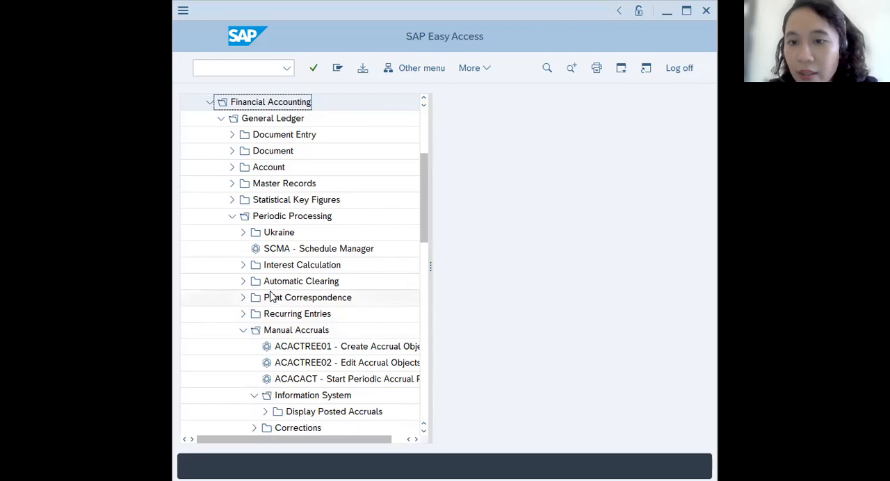
{"action": "scroll", "coordinate": [266, 296], "scroll_direction": "down", "scroll_amount": 1}
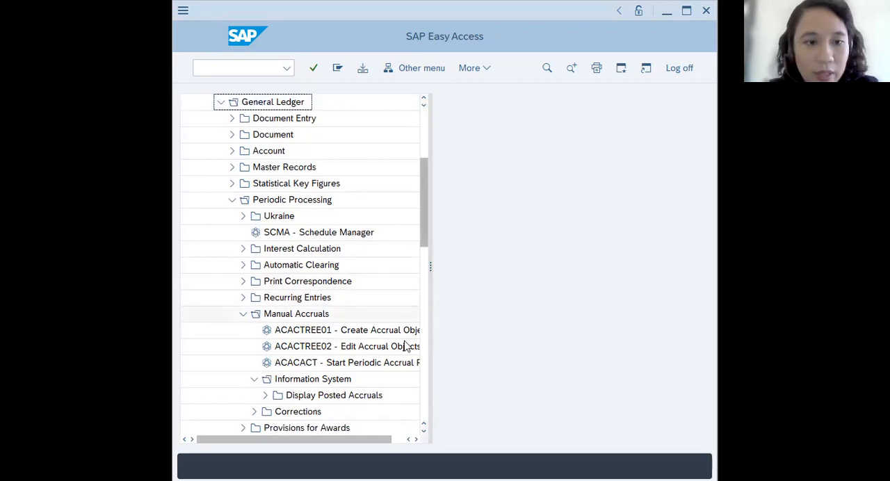
{"action": "left_click", "coordinate": [332, 396]}
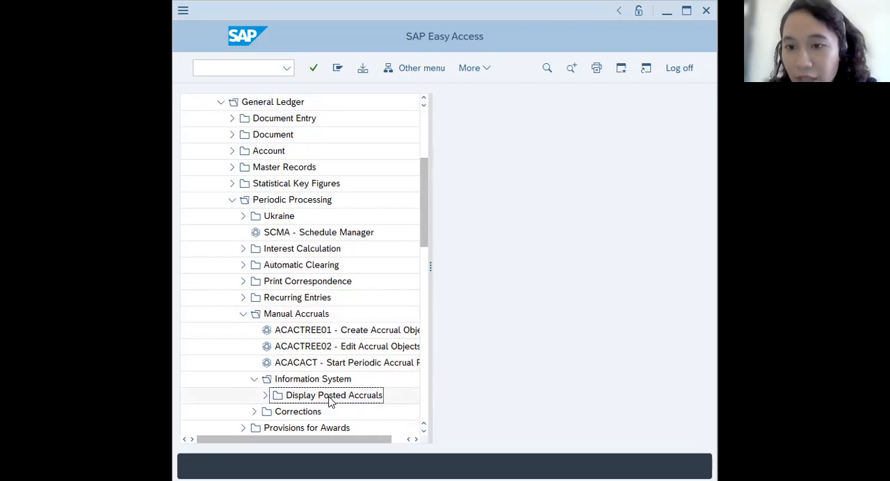
{"action": "left_click", "coordinate": [266, 396]}
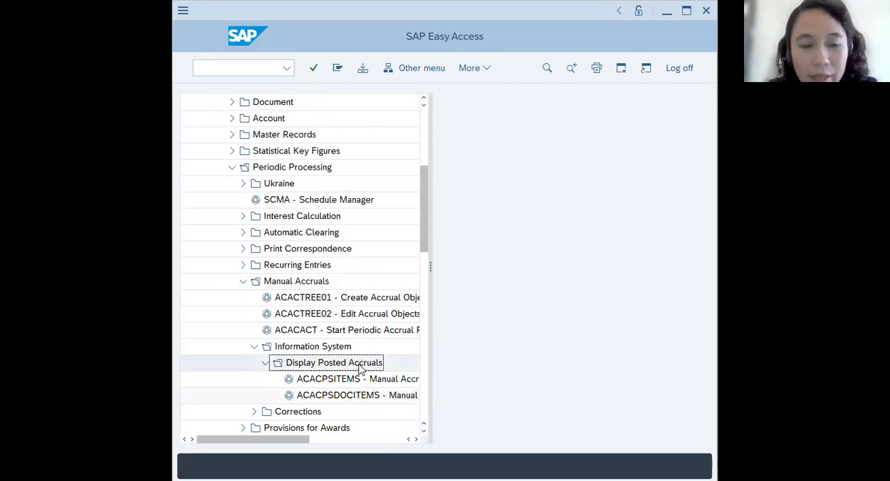
- Widen the SAP menu tree until the full names of the two Display Posted Accruals reports can be read
{"action": "left_click_drag", "start_coordinate": [432, 265], "coordinate": [513, 271]}
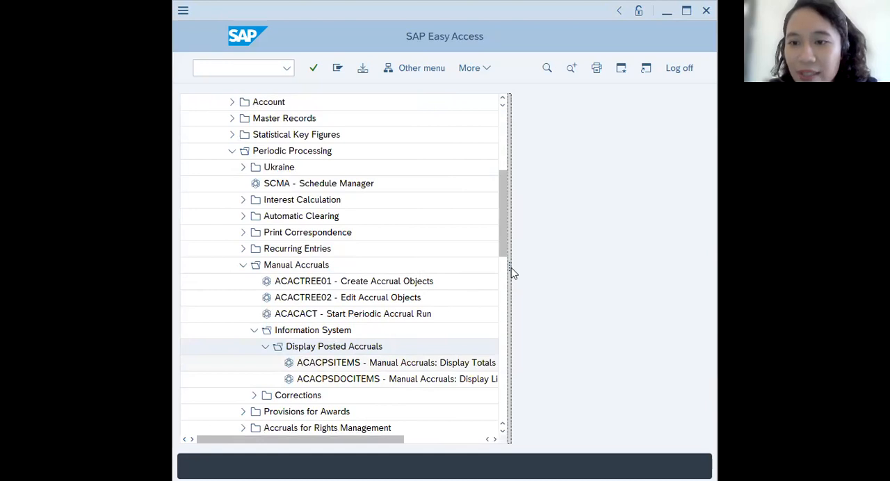
{"action": "left_click_drag", "start_coordinate": [513, 271], "coordinate": [564, 272]}
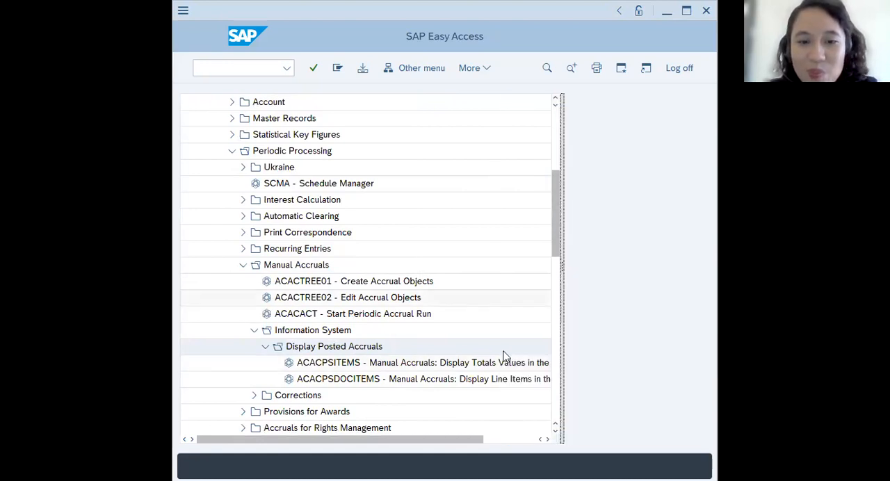
{"action": "left_click", "coordinate": [494, 382]}
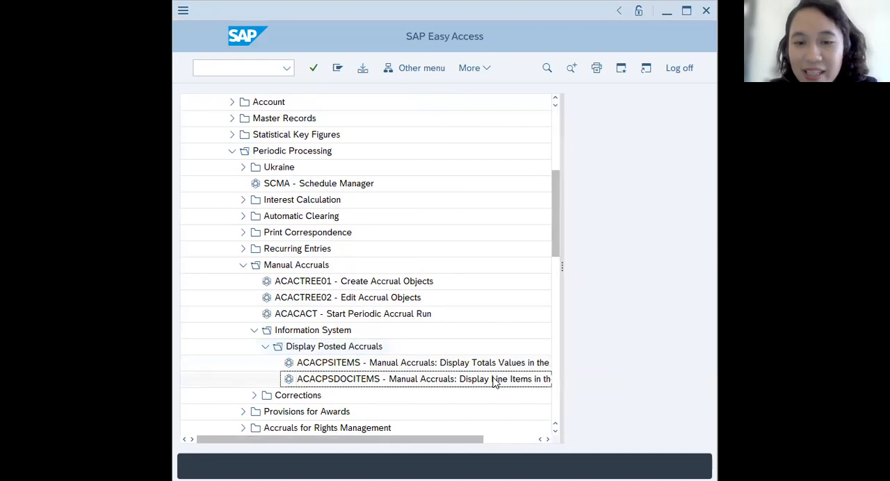
{"action": "left_click_drag", "start_coordinate": [561, 255], "coordinate": [623, 265]}
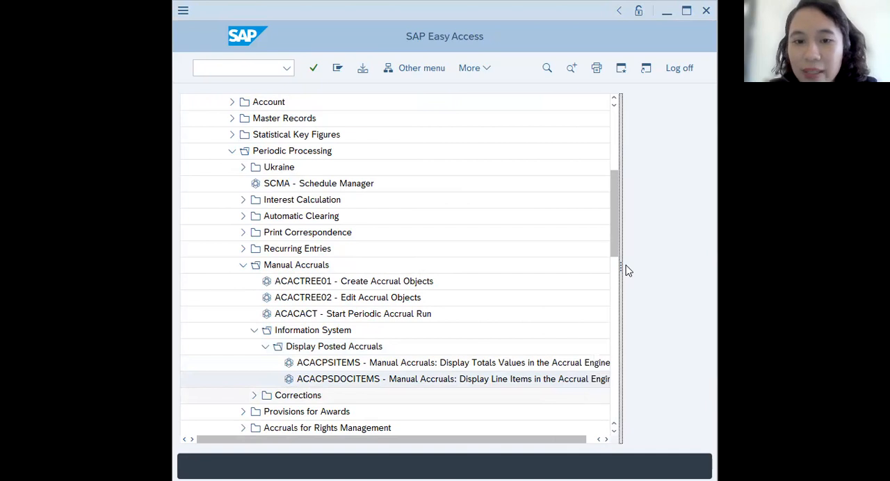
- Open the ACACPSDOCITEMS report for manual accrual line items in the Accrual Engine and set it to Actual Values Only
{"action": "left_click", "coordinate": [427, 383]}
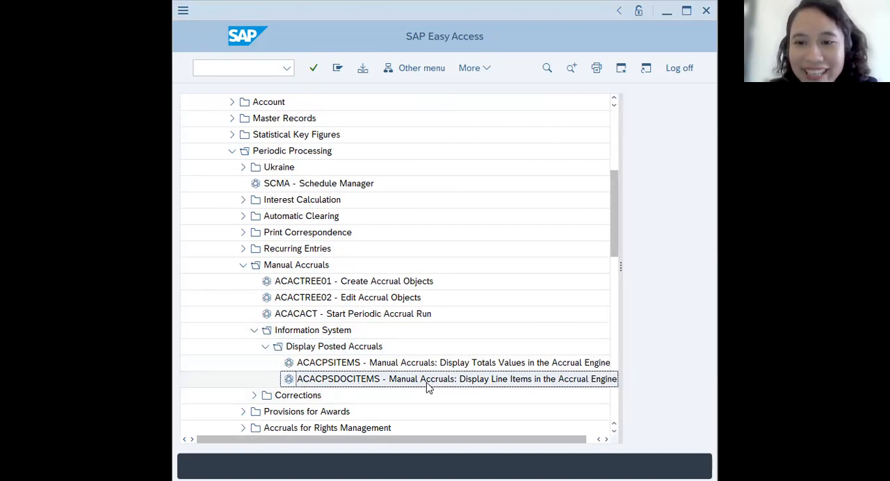
{"action": "double_click", "coordinate": [427, 383]}
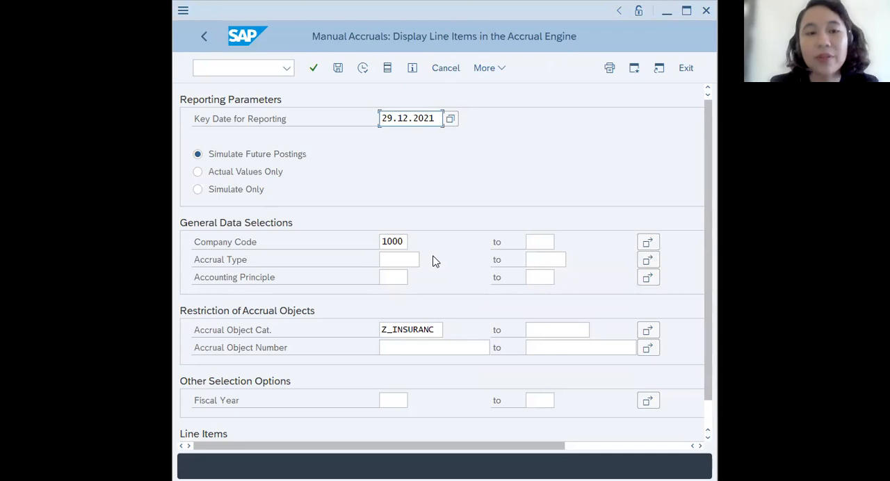
{"action": "left_click", "coordinate": [197, 172]}
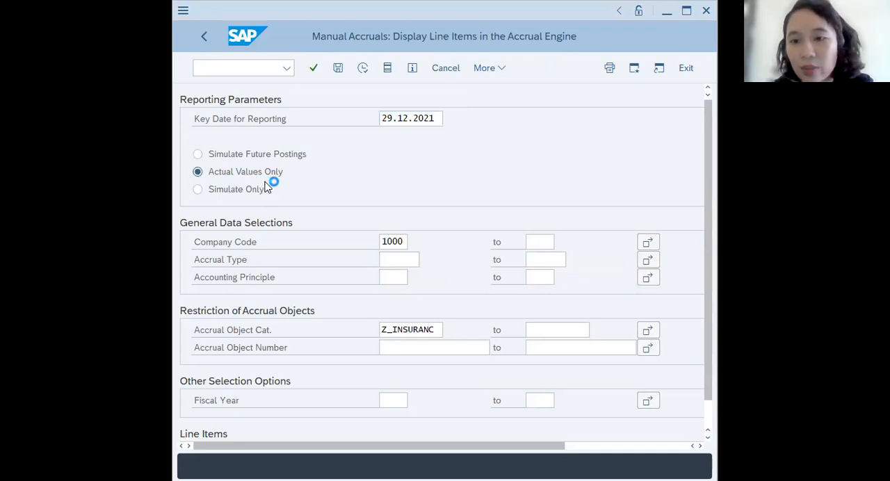
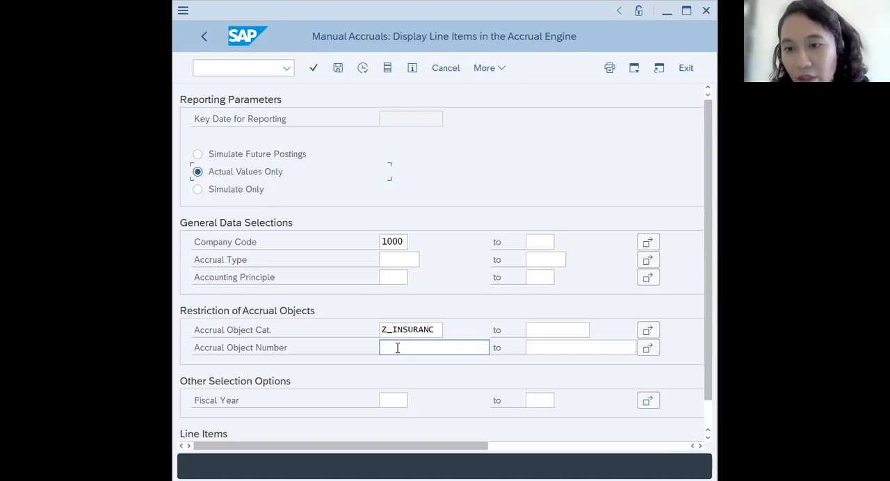
- In Change Accrual Objects for company code 1000, select accrual object category Z_INSURANC and enter the accrual object number ending in 24
{"action": "left_click", "coordinate": [397, 348]}
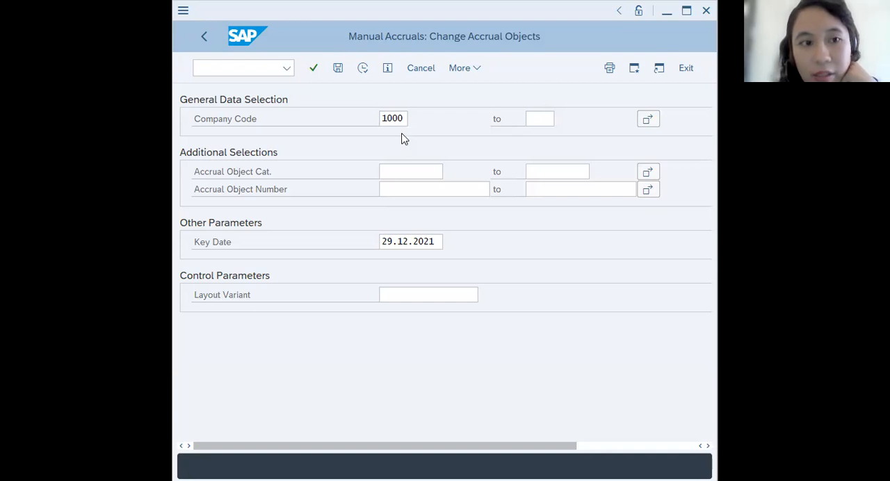
{"action": "left_click", "coordinate": [405, 170]}
{"action": "left_click", "coordinate": [451, 174]}
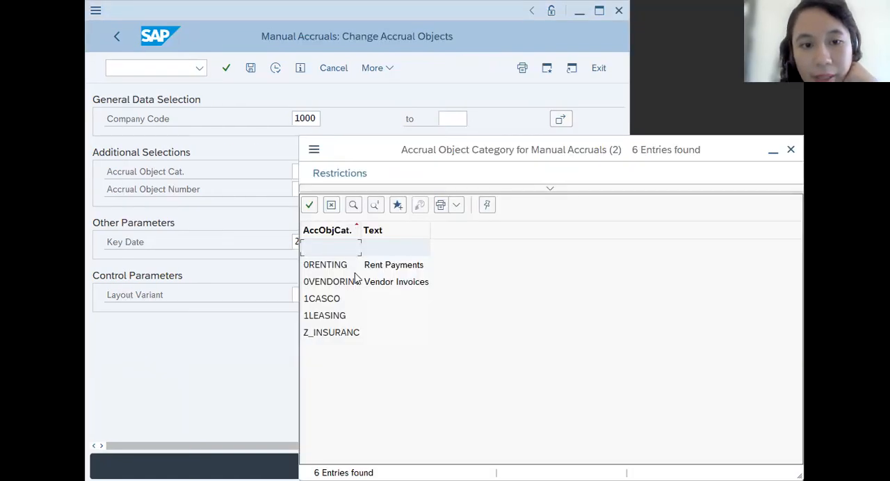
{"action": "left_click", "coordinate": [344, 333]}
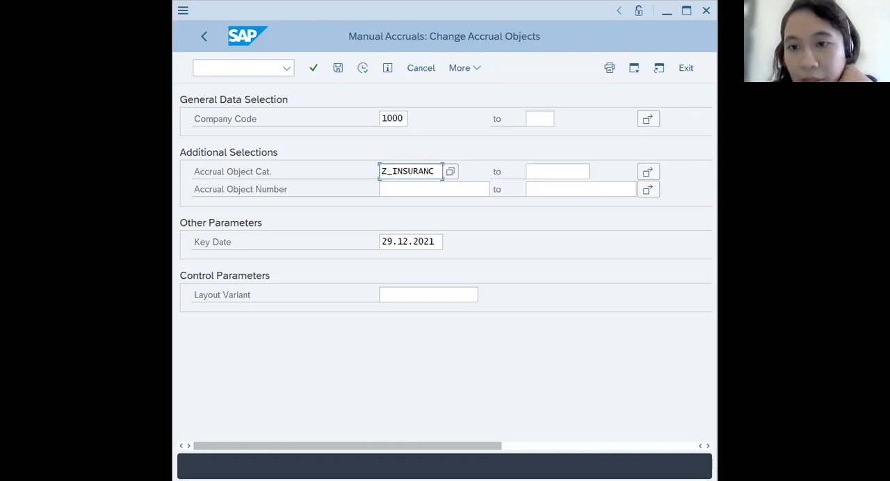
{"action": "left_click", "coordinate": [387, 187]}
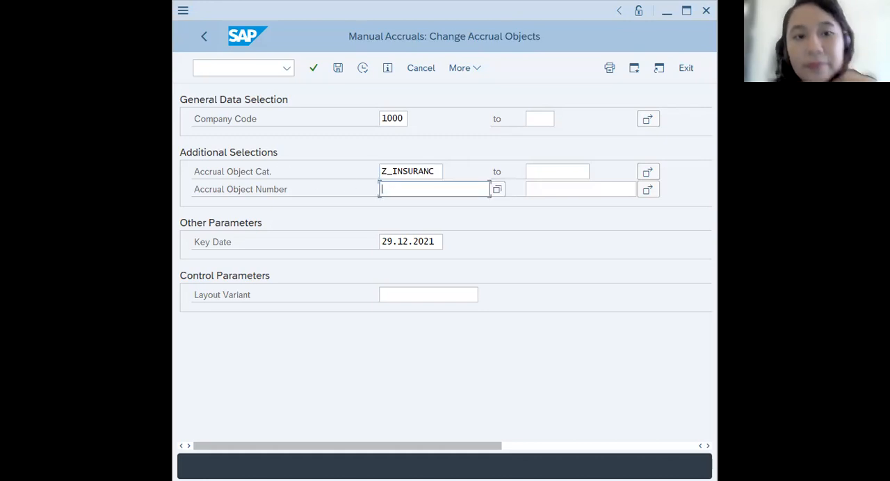
{"action": "key", "text": "ctrl+v"}
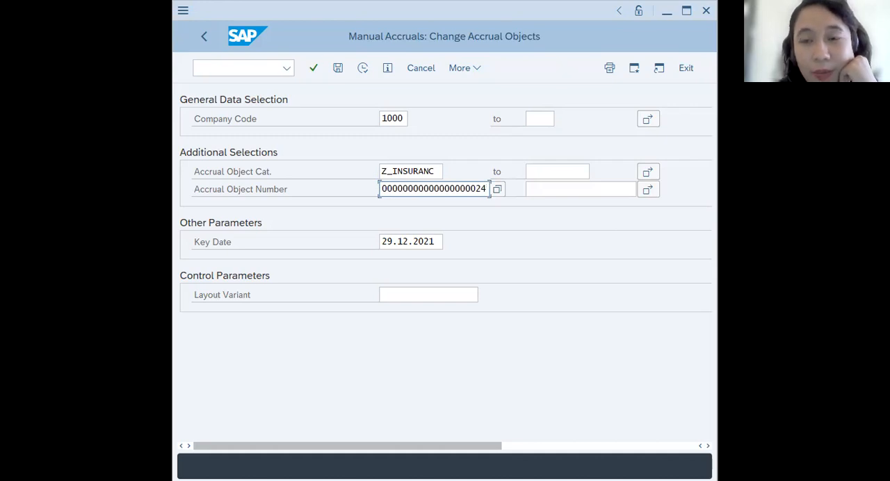
{"action": "key", "text": "Return"}
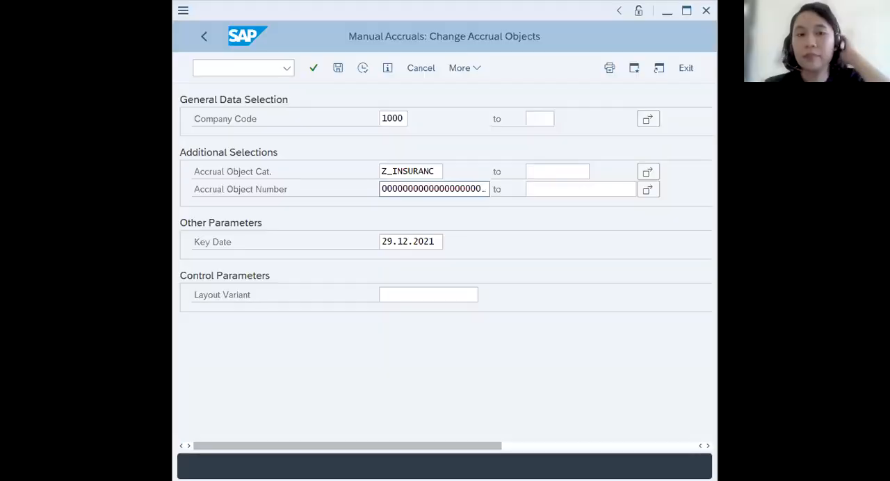
- Clear the accrual object category from the selection and execute it to open the accrual object
{"action": "left_click", "coordinate": [443, 171]}
{"action": "left_click_drag", "start_coordinate": [443, 171], "coordinate": [346, 157]}
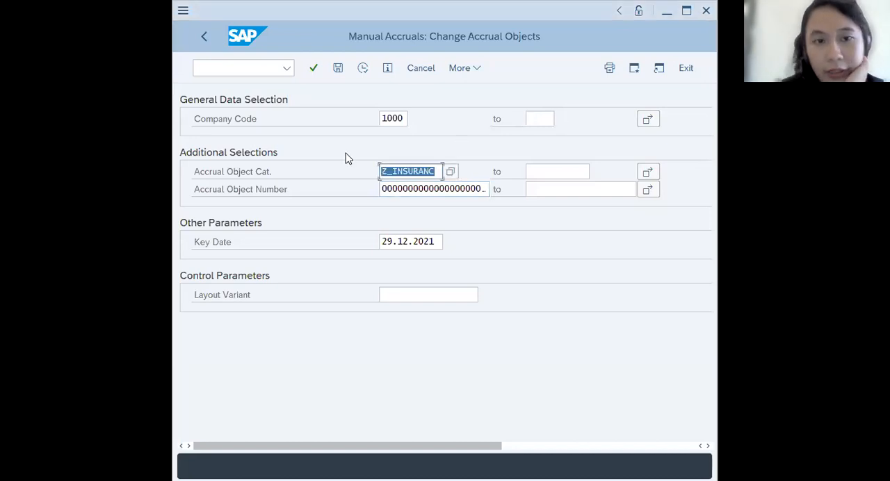
{"action": "key", "text": "BackSpace"}
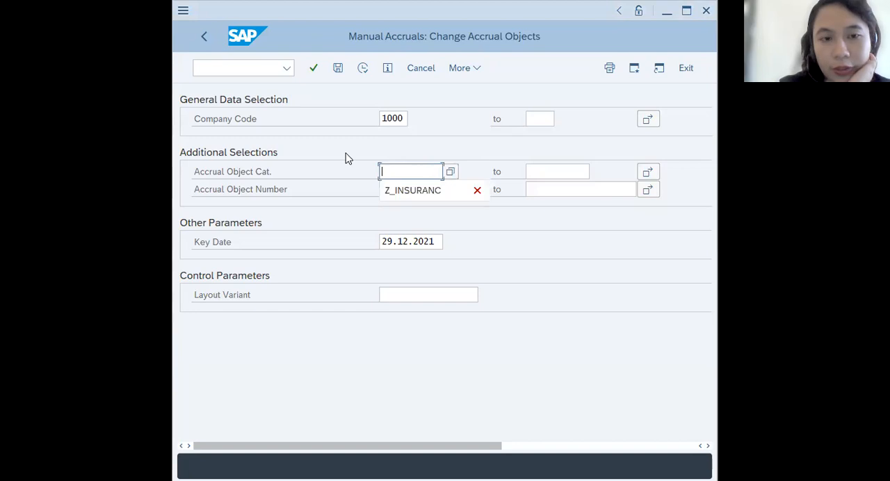
{"action": "left_click", "coordinate": [477, 191]}
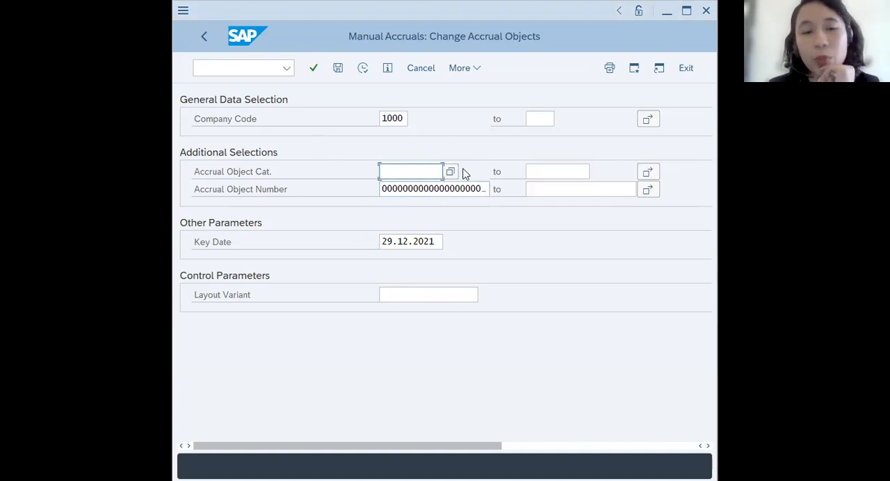
{"action": "left_click", "coordinate": [470, 72]}
{"action": "mouse_move", "coordinate": [473, 88]}
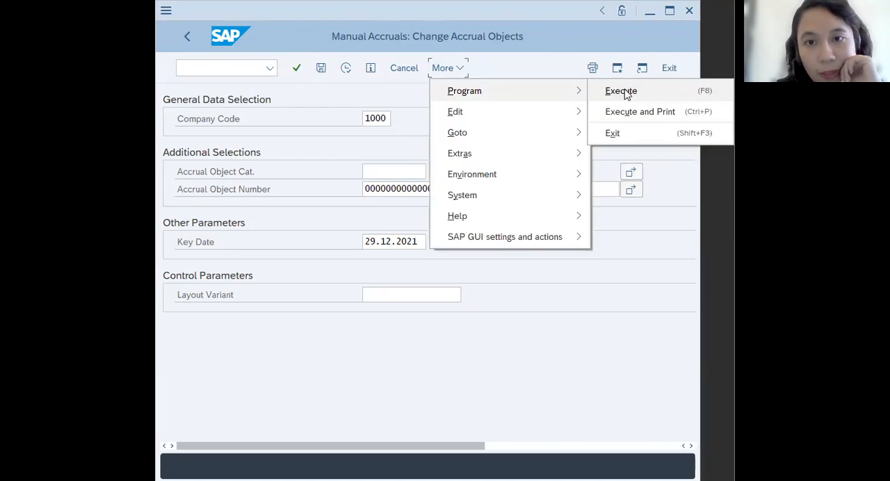
{"action": "left_click", "coordinate": [625, 90]}
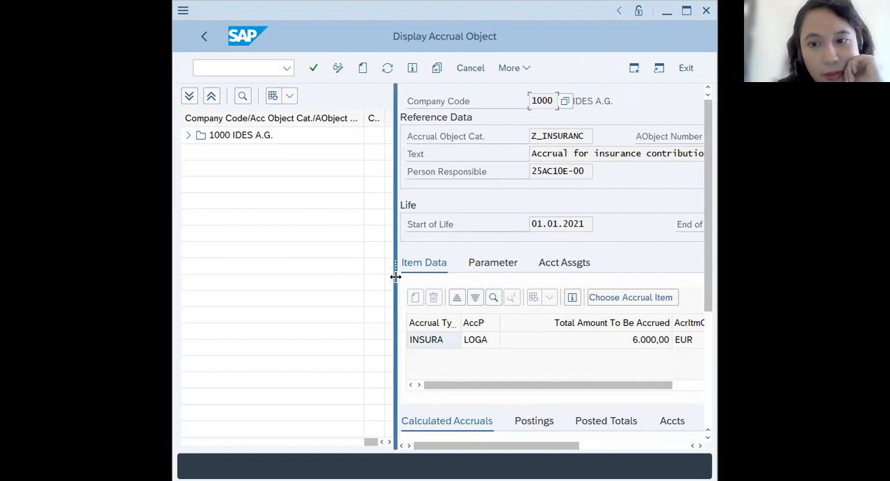
- Widen the detail area, examine the accrual object's life, item data and accrual method, and return to the SAP menu
{"action": "left_click_drag", "start_coordinate": [395, 277], "coordinate": [286, 249]}
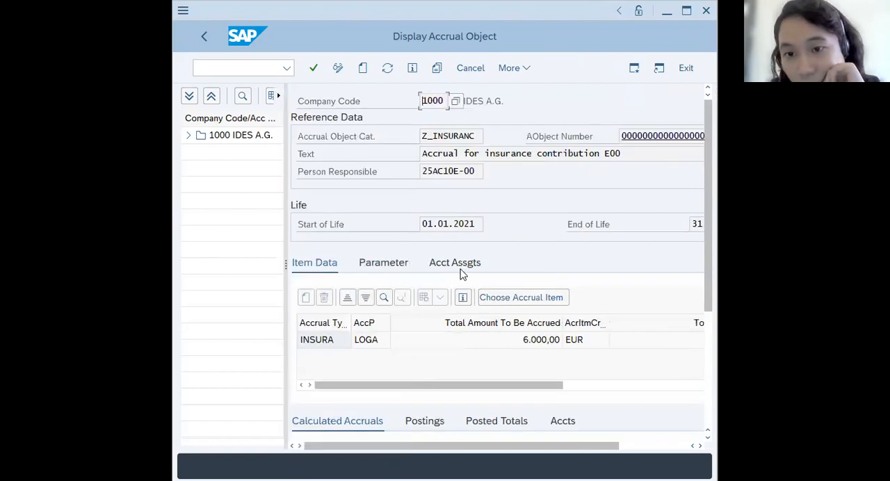
{"action": "scroll", "coordinate": [536, 264], "scroll_direction": "down", "scroll_amount": 2}
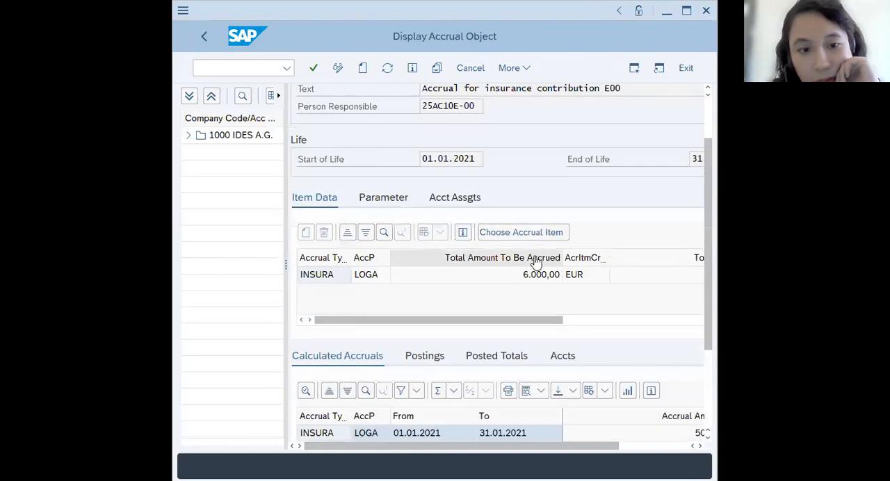
{"action": "scroll", "coordinate": [537, 265], "scroll_direction": "right", "scroll_amount": 3}
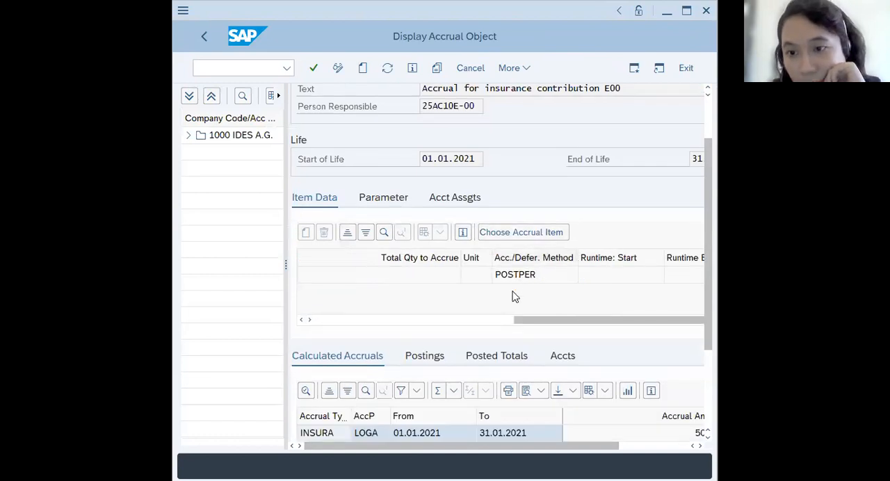
{"action": "scroll", "coordinate": [512, 298], "scroll_direction": "left", "scroll_amount": 3}
{"action": "scroll", "coordinate": [318, 101], "scroll_direction": "up", "scroll_amount": 2}
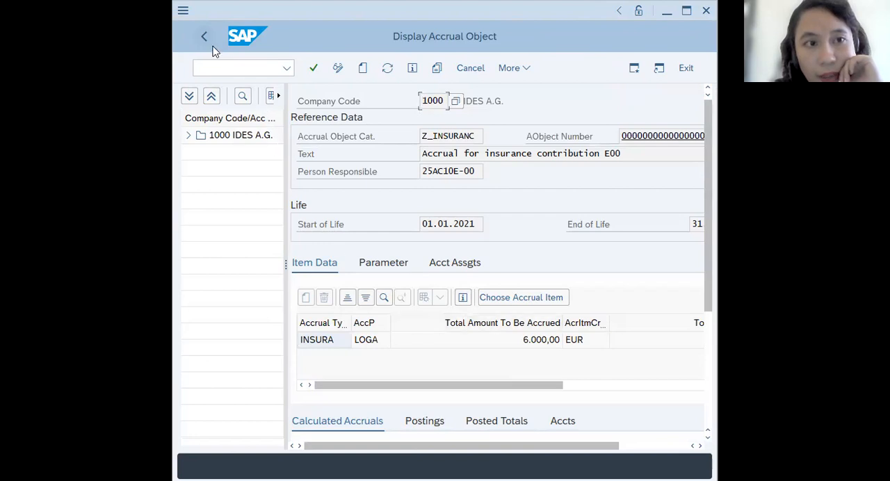
{"action": "left_click", "coordinate": [208, 40]}
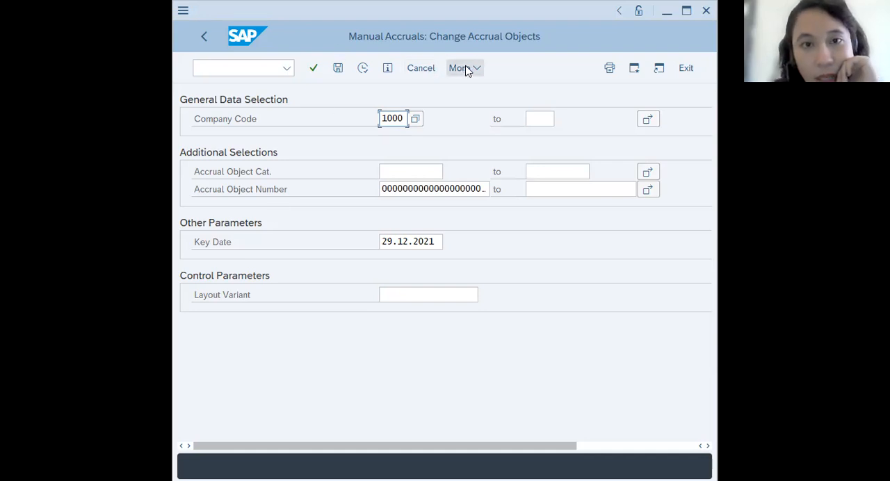
{"action": "left_click", "coordinate": [209, 38]}
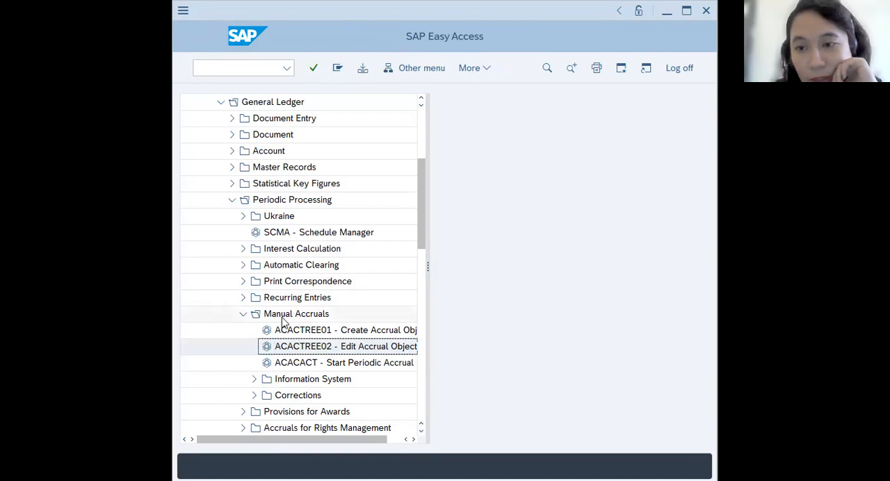
- Expand the Information System and Display Posted Accruals folders under Manual Accruals in the SAP menu
{"action": "scroll", "coordinate": [245, 317], "scroll_direction": "down", "scroll_amount": 1}
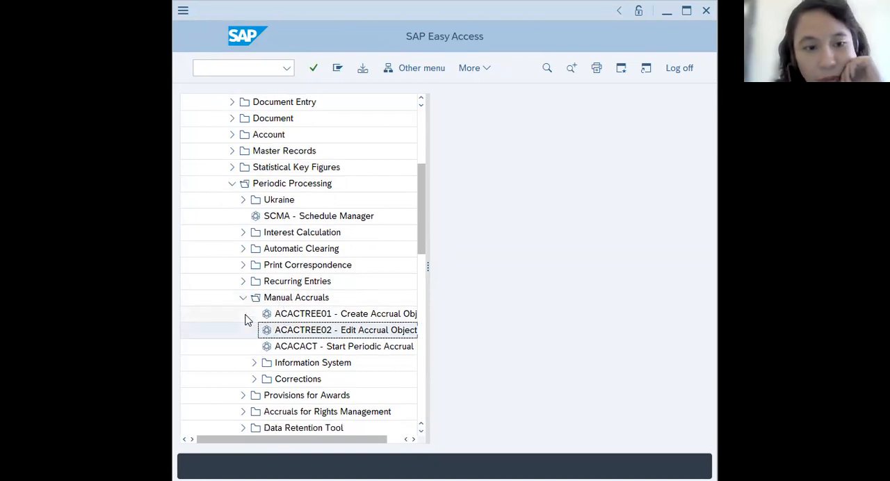
{"action": "left_click", "coordinate": [254, 362]}
{"action": "scroll", "coordinate": [244, 344], "scroll_direction": "down", "scroll_amount": 1}
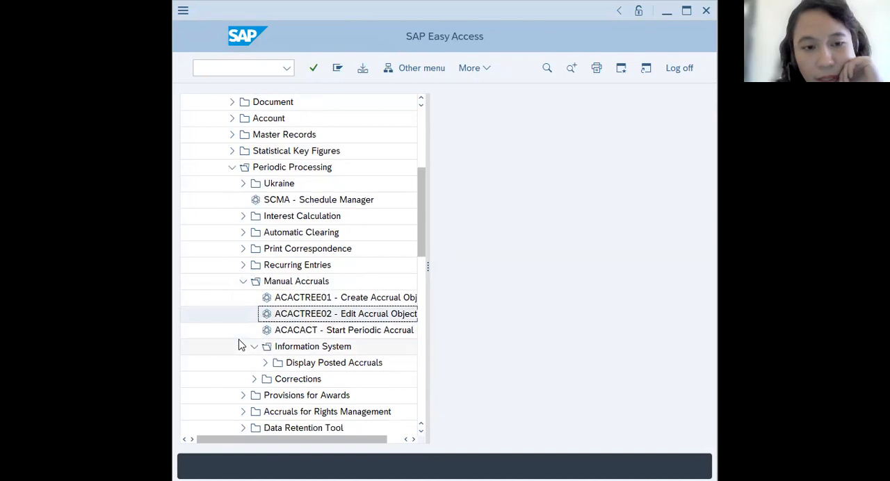
{"action": "scroll", "coordinate": [240, 345], "scroll_direction": "down", "scroll_amount": 1}
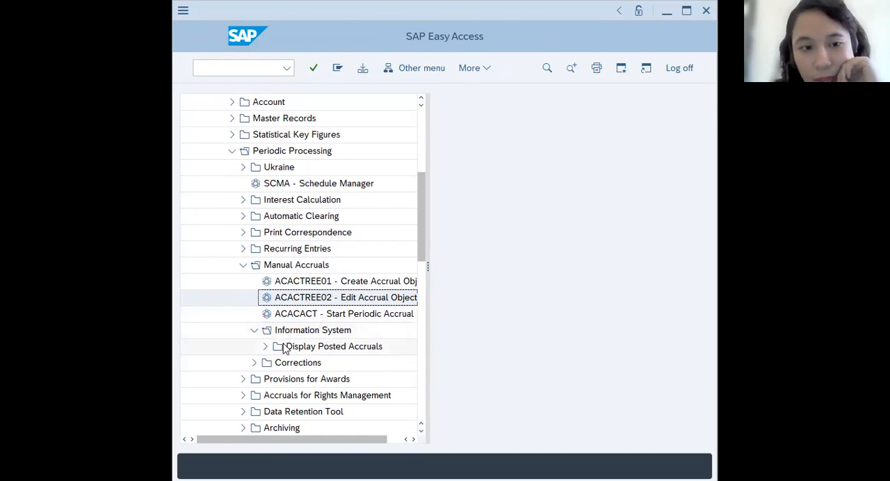
{"action": "left_click", "coordinate": [265, 347]}
{"action": "scroll", "coordinate": [258, 318], "scroll_direction": "down", "scroll_amount": 2}
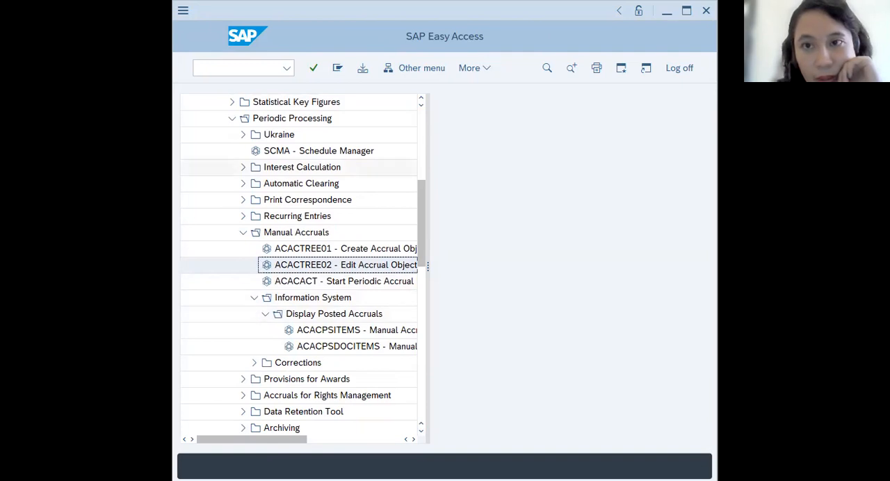
- Return to the line items report, check that the accrual object number ends in 24, and execute the report for actual values
{"action": "key", "text": "alt+Tab"}
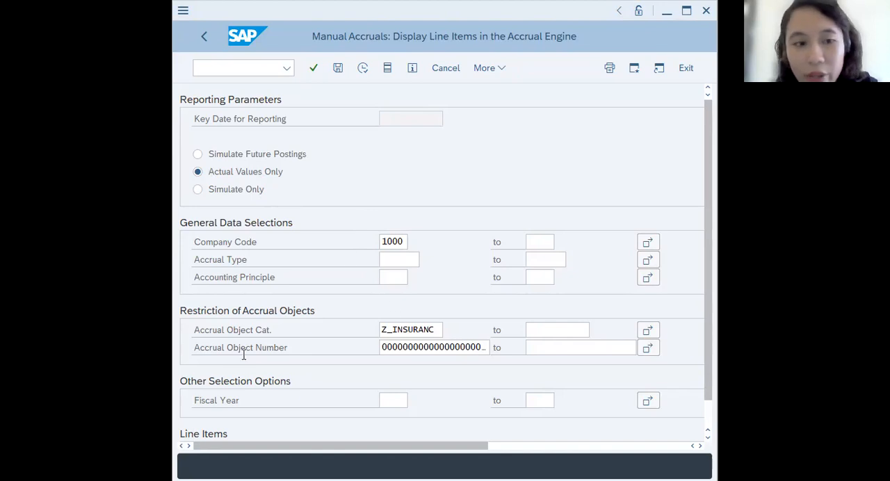
{"action": "left_click", "coordinate": [405, 346]}
{"action": "type", "text": "4"}
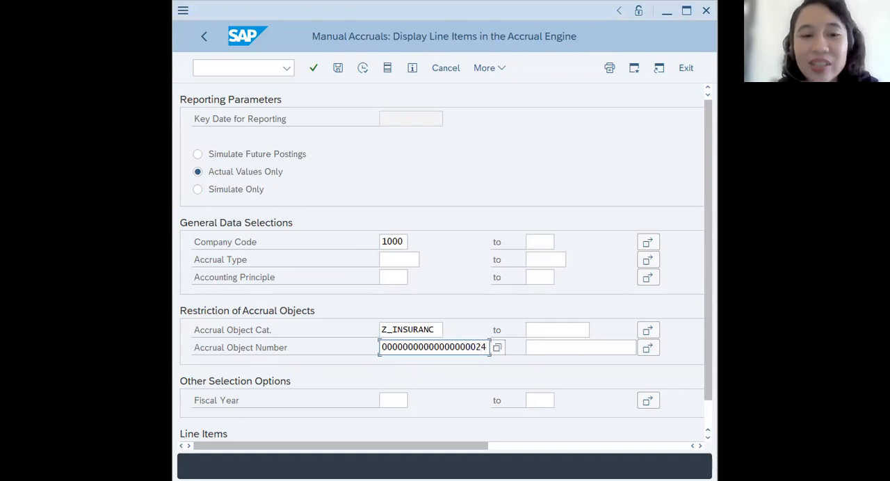
{"action": "key", "text": "Home"}
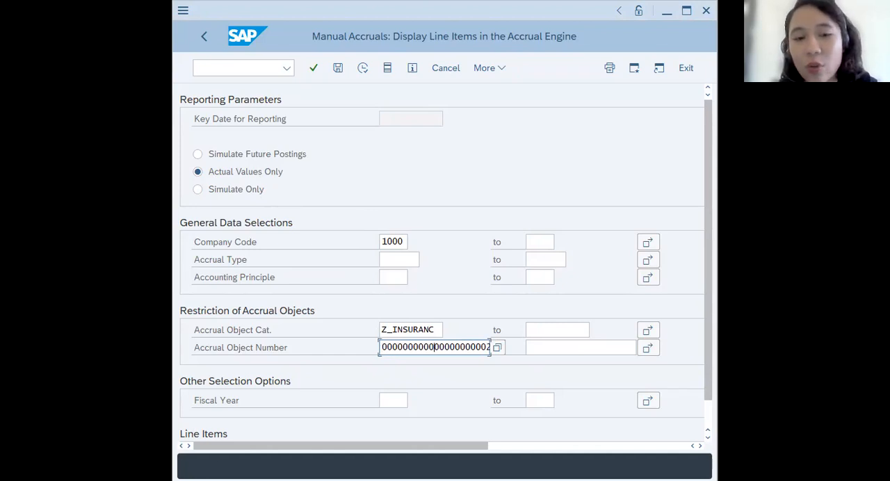
{"action": "key", "text": "End"}
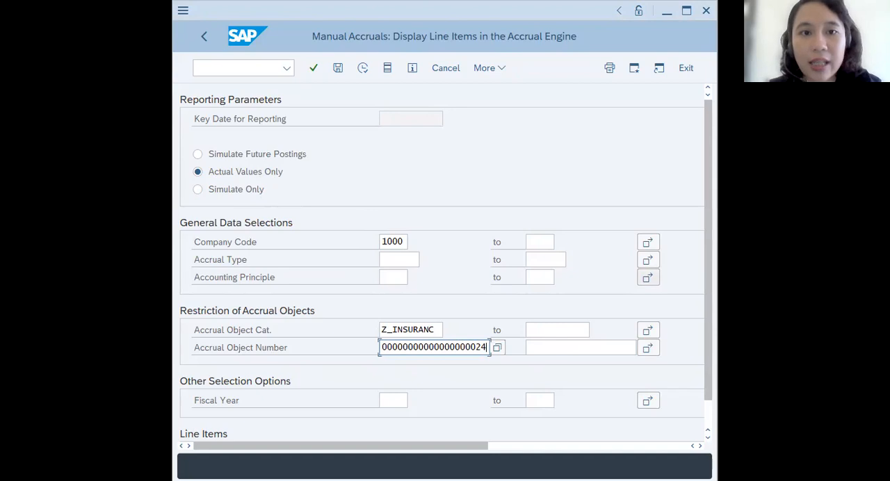
{"action": "left_click", "coordinate": [494, 70]}
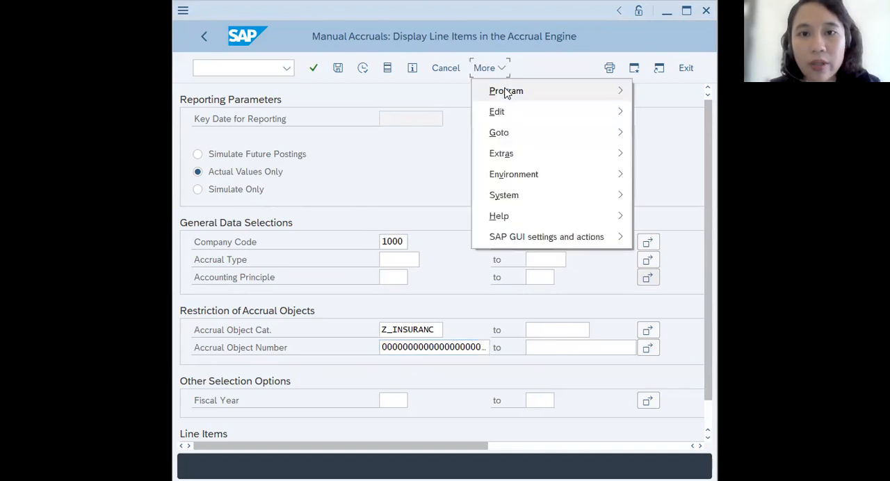
{"action": "left_click", "coordinate": [651, 93]}
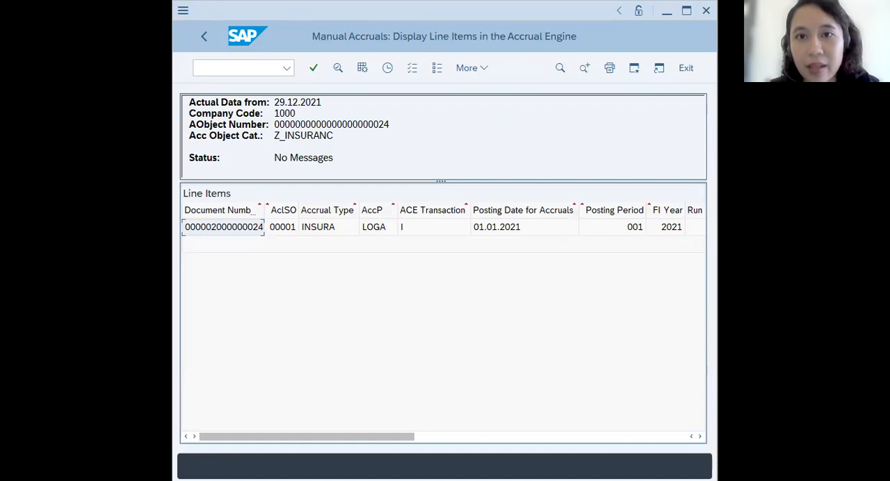
- Maximize the report window, examine the posted line items and amounts, and return to the selection screen
{"action": "left_click", "coordinate": [687, 11]}
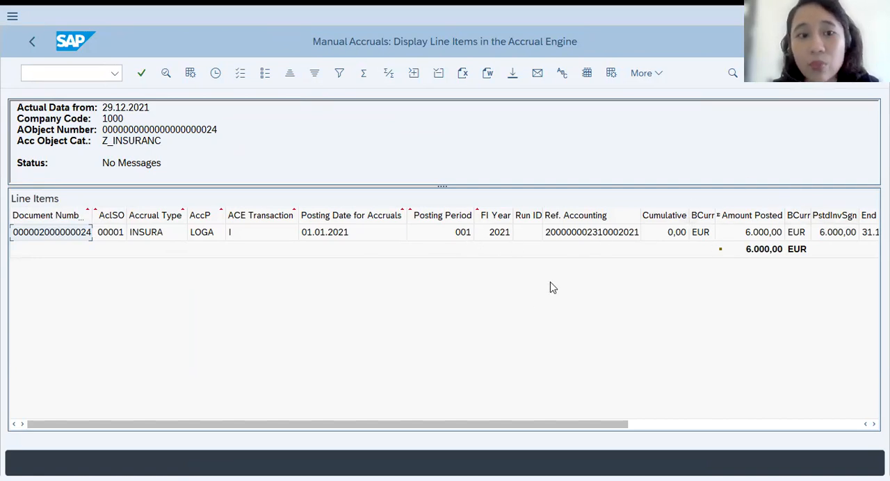
{"action": "left_click_drag", "start_coordinate": [499, 426], "coordinate": [420, 445]}
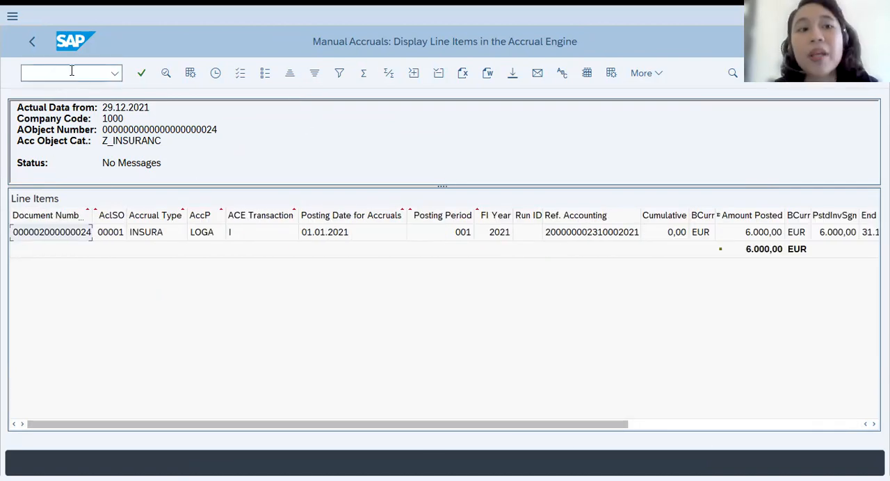
{"action": "left_click", "coordinate": [36, 43]}
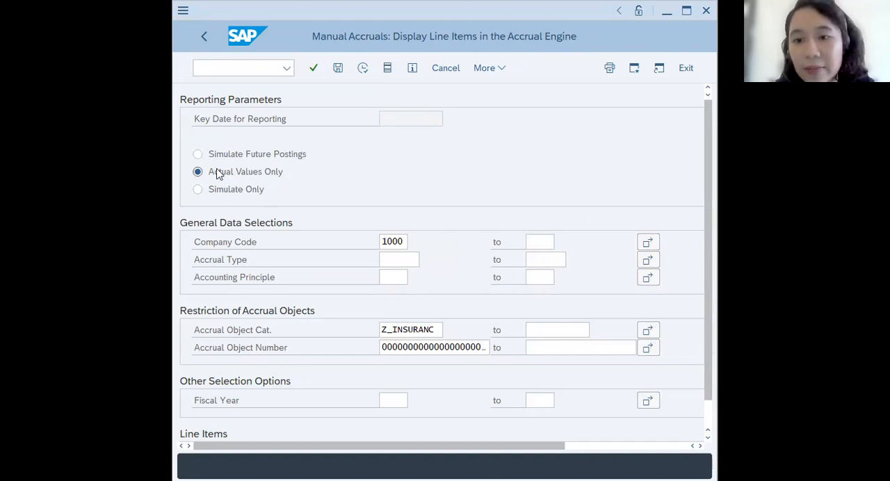
- Switch the line items report to simulate future postings with reporting key date 31.03.2021, and execute it
{"action": "left_click", "coordinate": [197, 153]}
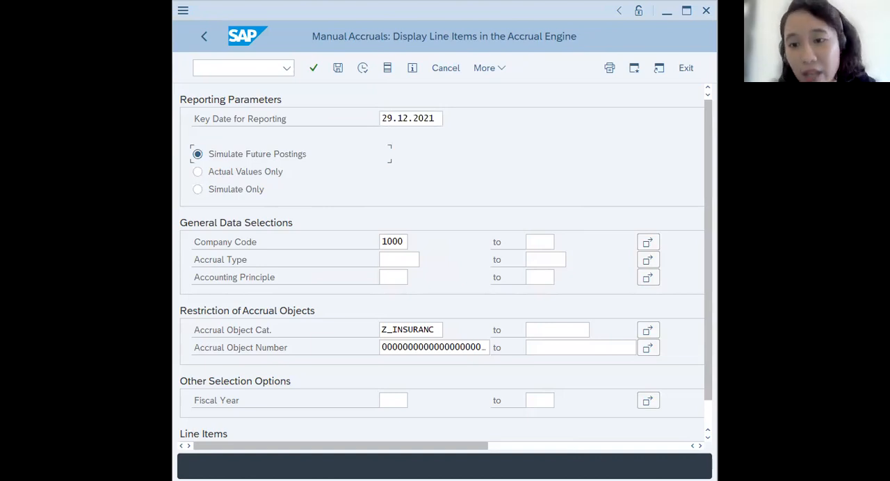
{"action": "left_click", "coordinate": [435, 119]}
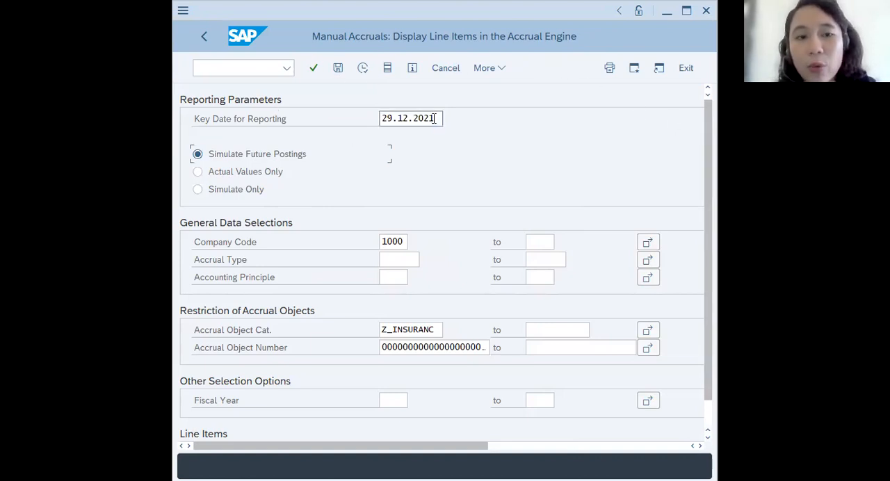
{"action": "left_click", "coordinate": [449, 119]}
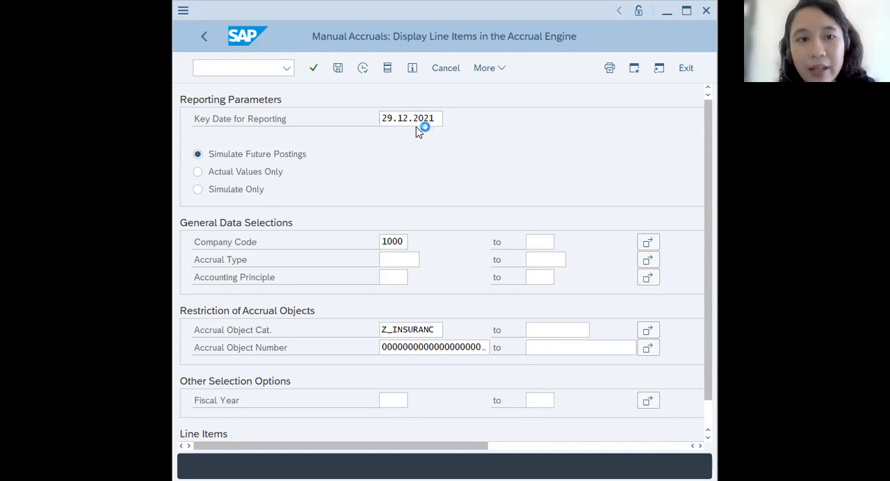
{"action": "type", "text": "31."}
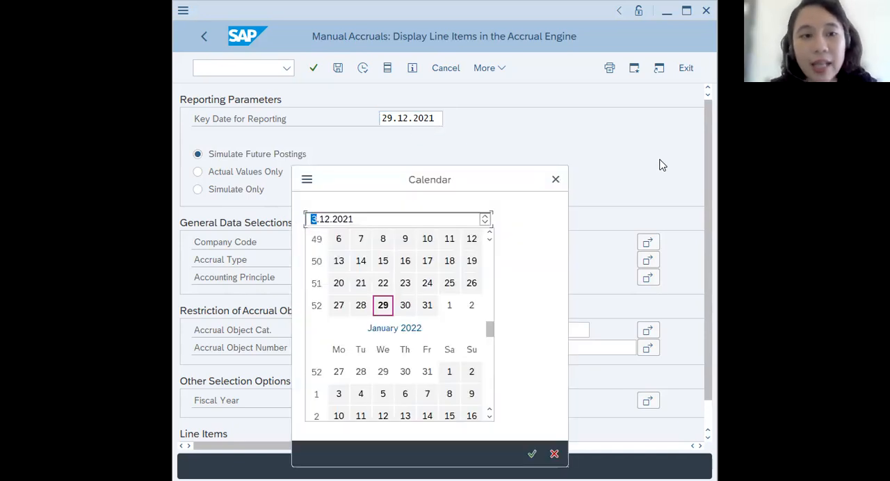
{"action": "type", "text": "03"}
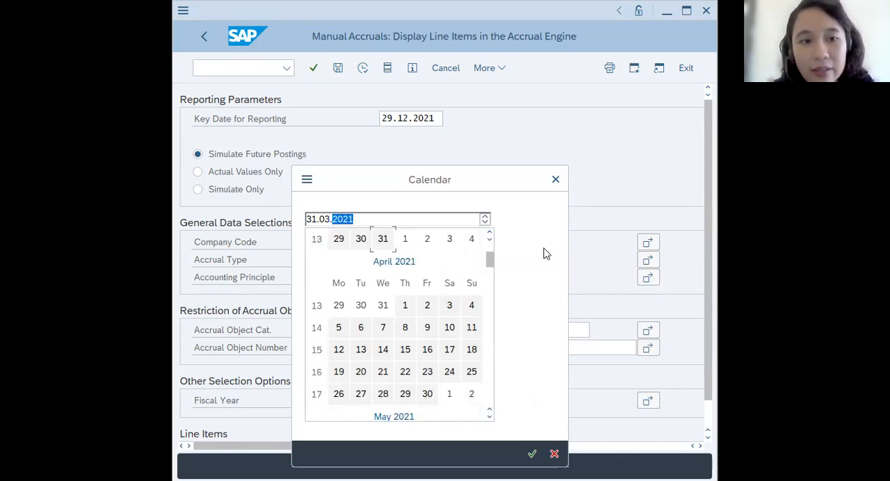
{"action": "left_click", "coordinate": [533, 454]}
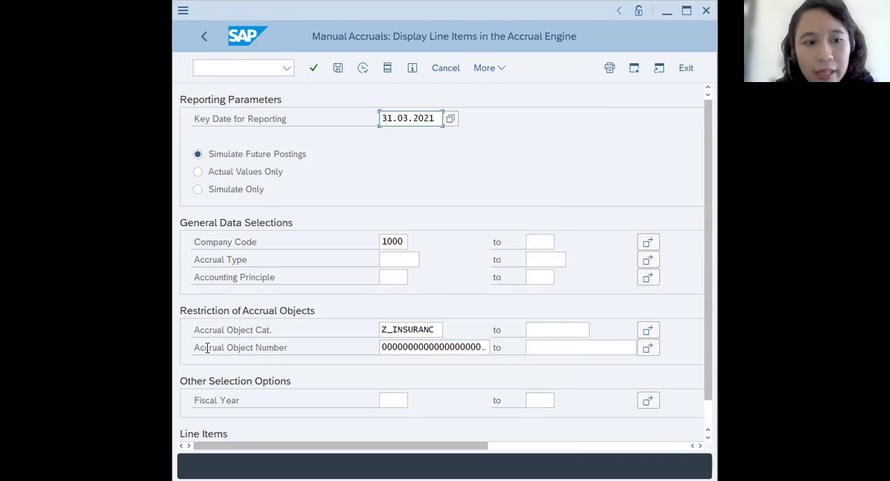
{"action": "left_click", "coordinate": [462, 347]}
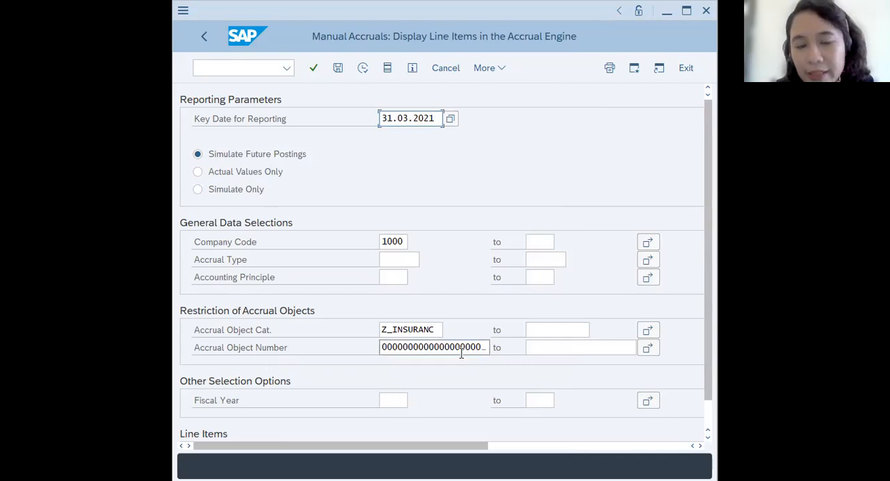
{"action": "left_click", "coordinate": [487, 68]}
{"action": "mouse_move", "coordinate": [506, 91]}
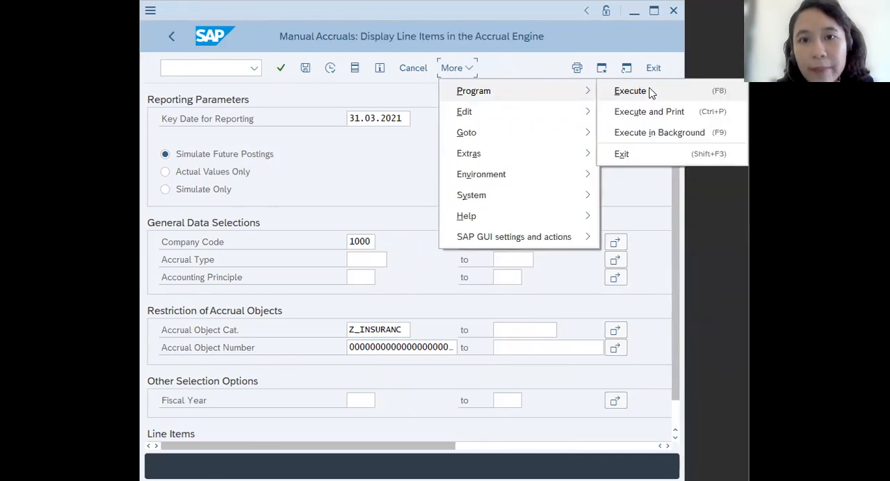
{"action": "left_click", "coordinate": [630, 91]}
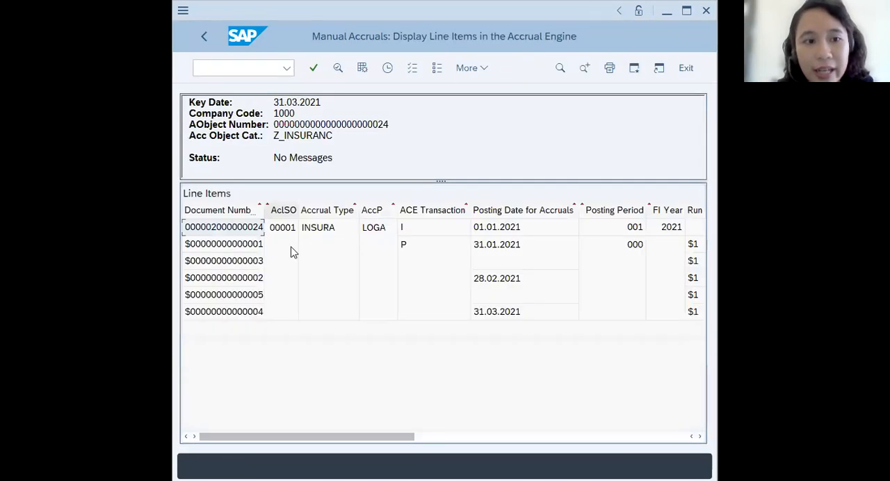
- Maximize the report window and examine the simulated line items from document numbers and posting dates across to amounts and texts
{"action": "left_click", "coordinate": [686, 22]}
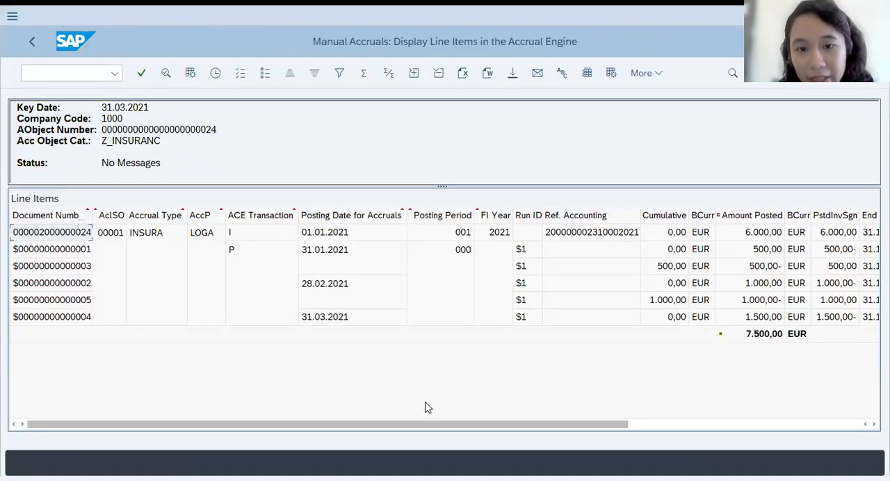
{"action": "left_click_drag", "start_coordinate": [423, 423], "coordinate": [678, 437]}
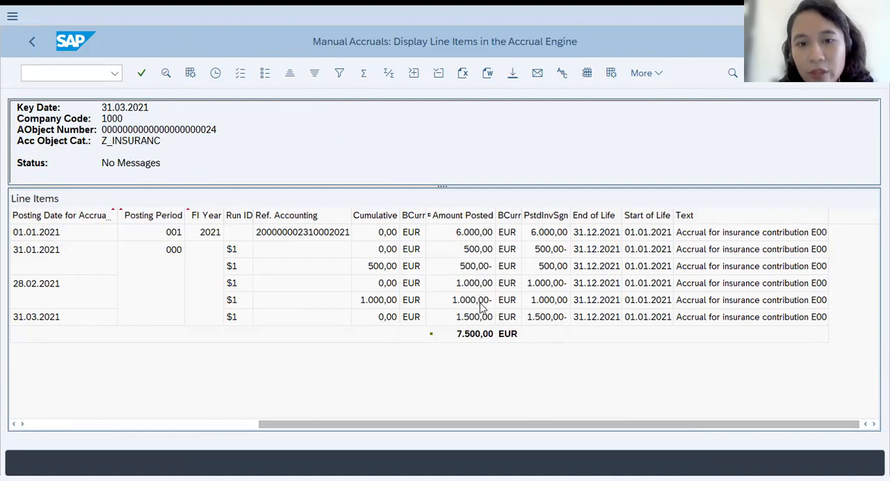
{"action": "left_click_drag", "start_coordinate": [584, 427], "coordinate": [325, 432]}
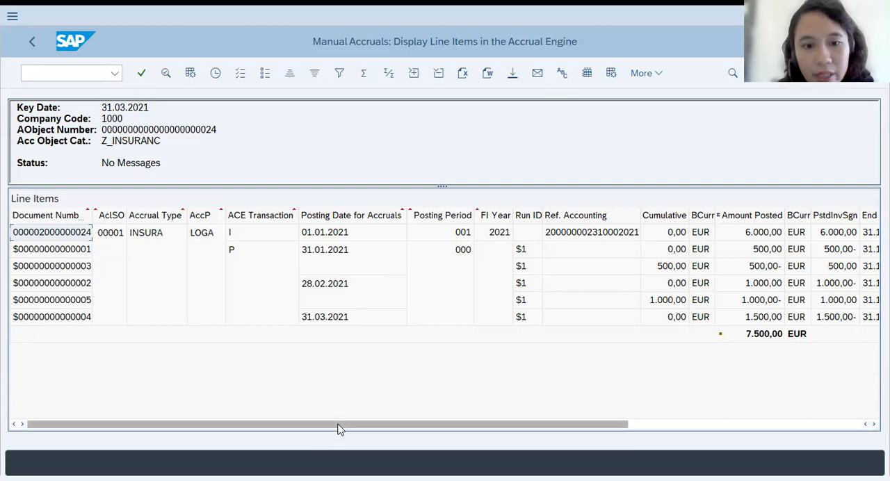
{"action": "left_click_drag", "start_coordinate": [339, 429], "coordinate": [571, 432]}
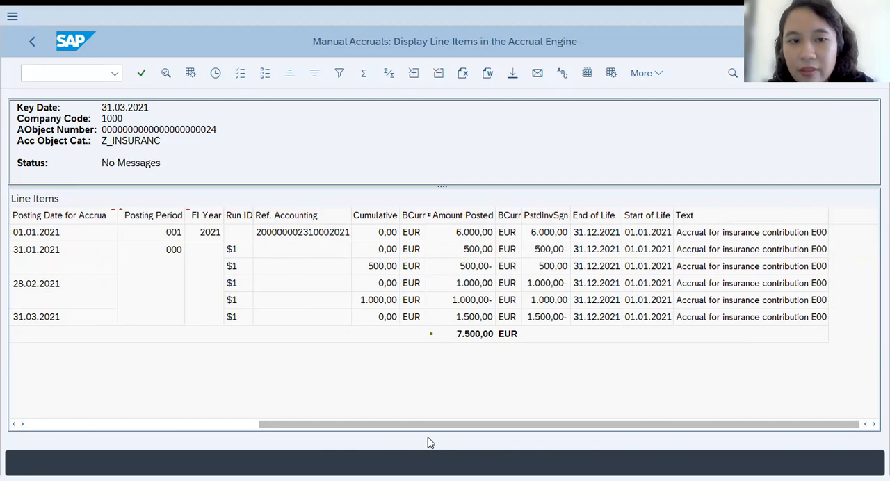
{"action": "left_click_drag", "start_coordinate": [429, 425], "coordinate": [109, 423]}
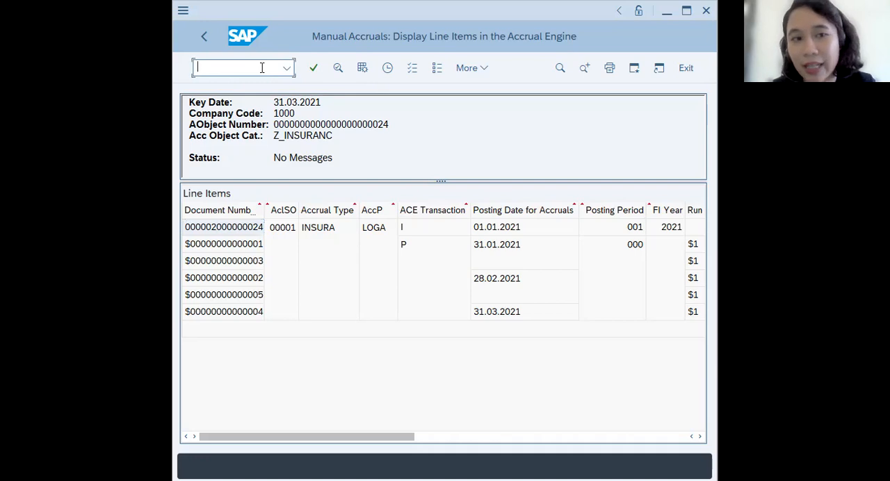
- Return to the SAP menu and open ACACACT - Start Periodic Accrual Run under Manual Accruals
{"action": "type", "text": "/N"}
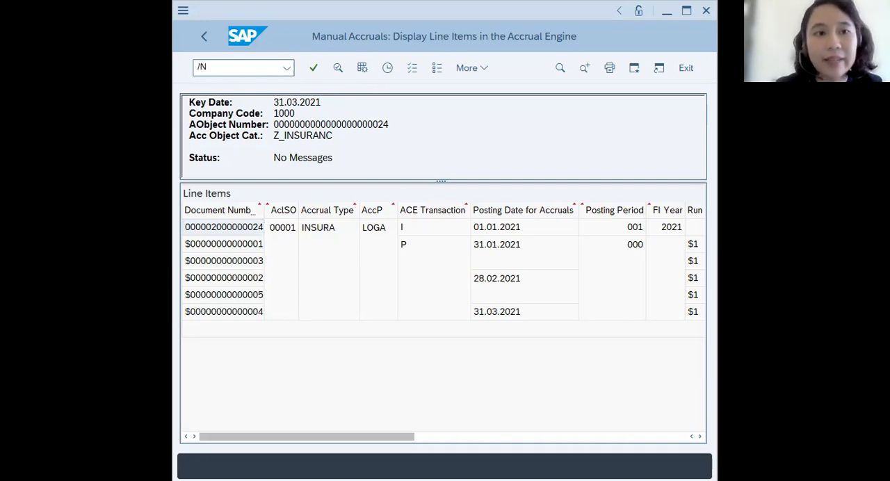
{"action": "key", "text": "Return"}
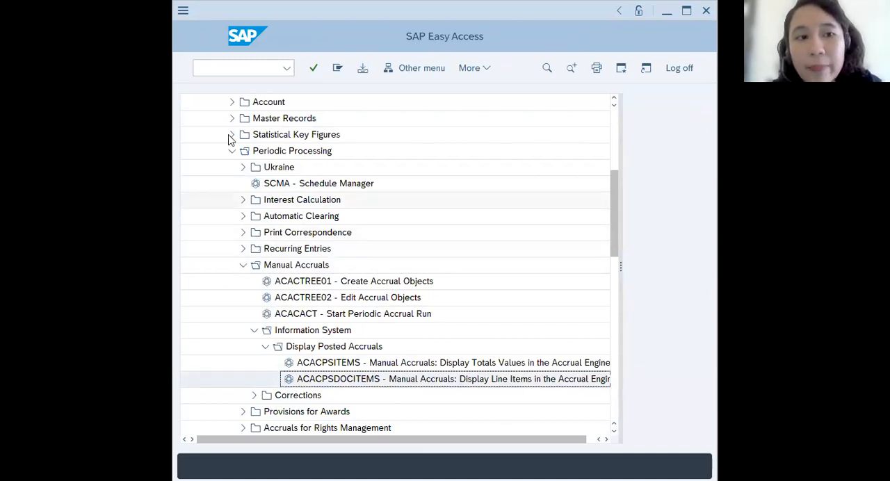
{"action": "scroll", "coordinate": [258, 235], "scroll_direction": "up", "scroll_amount": 2}
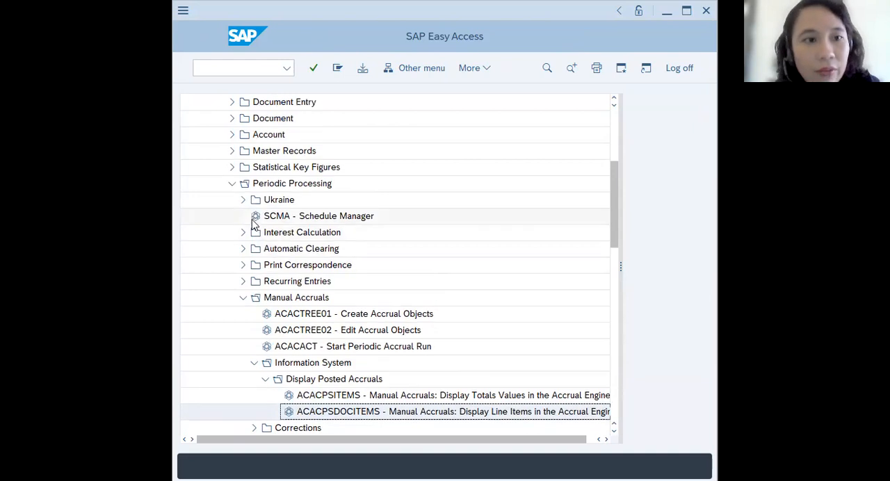
{"action": "scroll", "coordinate": [237, 218], "scroll_direction": "up", "scroll_amount": 4}
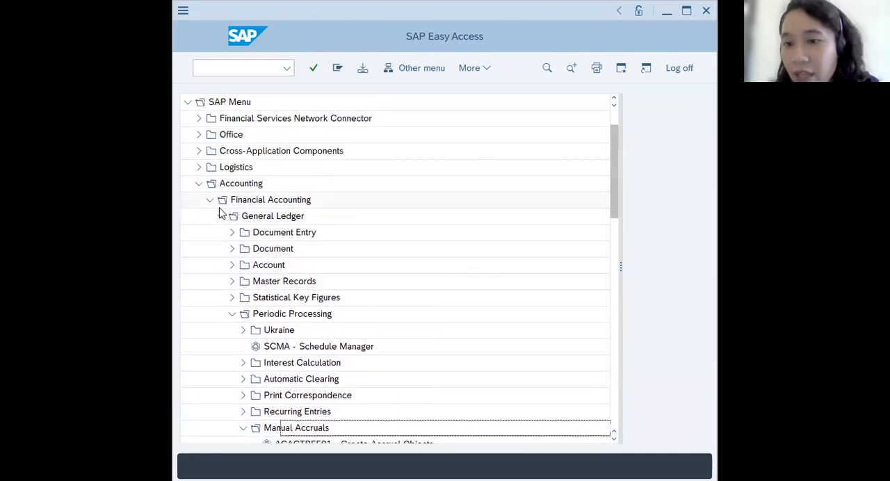
{"action": "scroll", "coordinate": [233, 265], "scroll_direction": "down", "scroll_amount": 1}
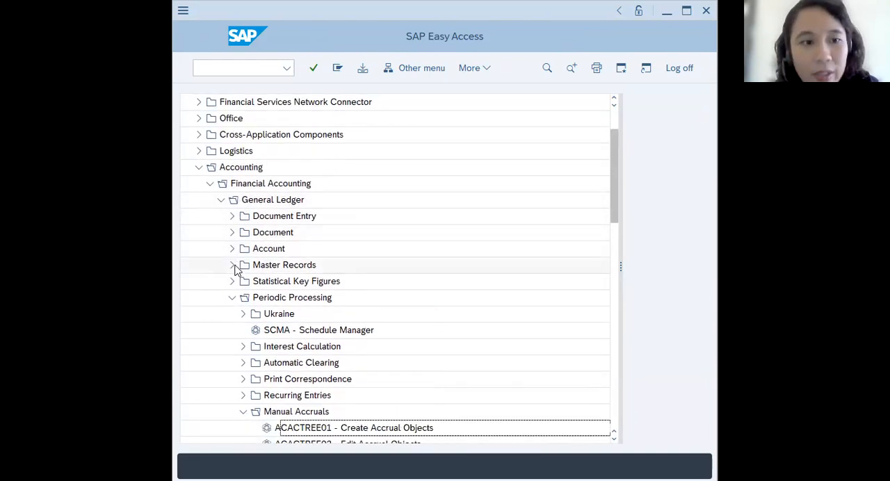
{"action": "scroll", "coordinate": [236, 270], "scroll_direction": "down", "scroll_amount": 1}
{"action": "scroll", "coordinate": [242, 279], "scroll_direction": "down", "scroll_amount": 7}
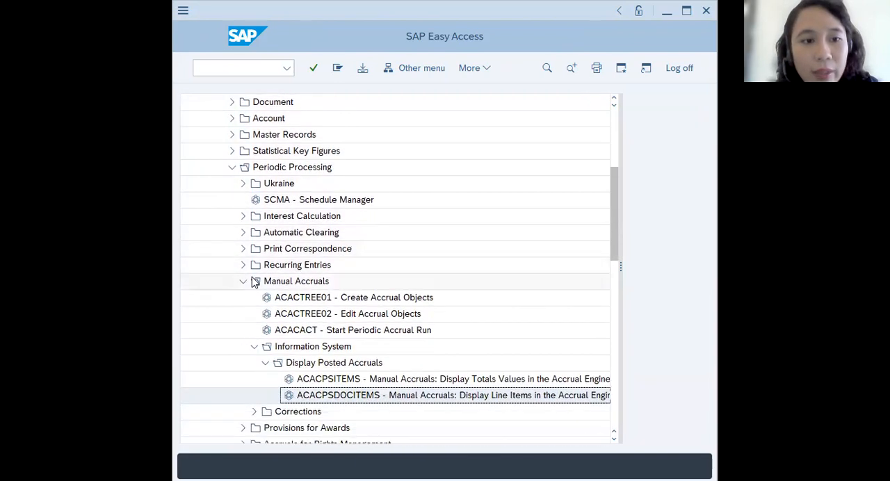
{"action": "scroll", "coordinate": [254, 280], "scroll_direction": "down", "scroll_amount": 2}
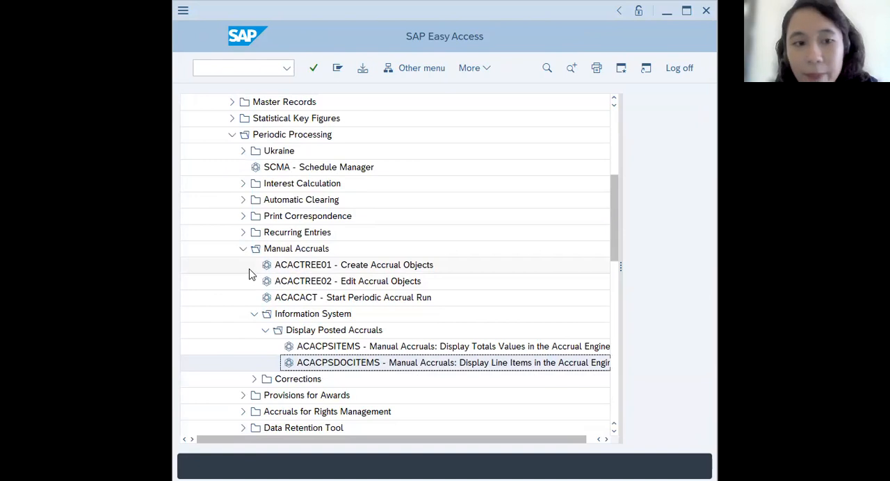
{"action": "left_click", "coordinate": [378, 299]}
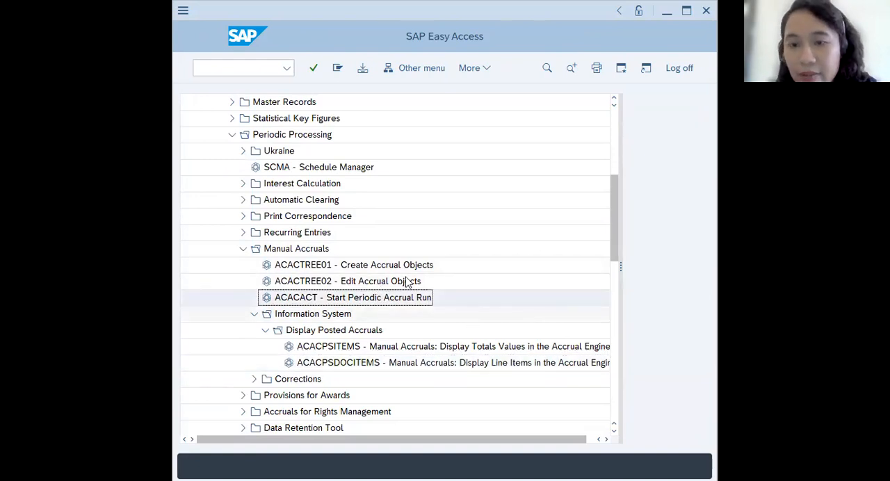
{"action": "double_click", "coordinate": [301, 296]}
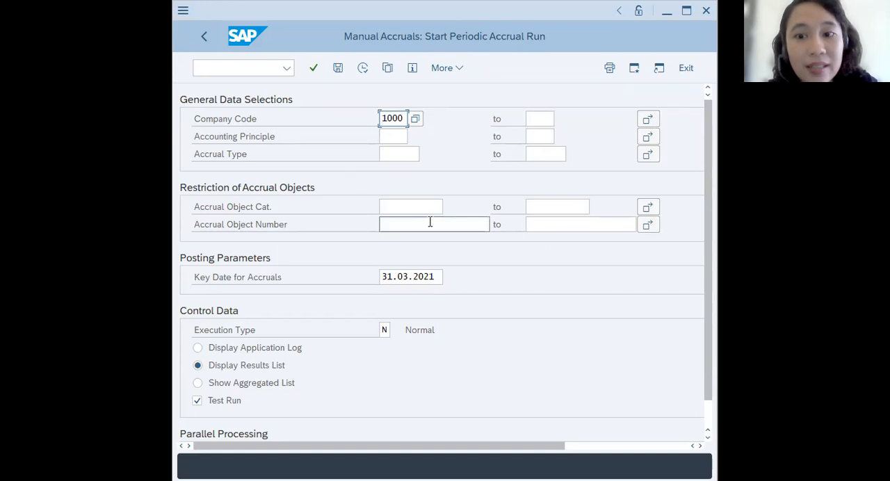
- Restrict the accrual run to the accrual object number ending in 24 and set the key date for accruals to 31.01.2021
{"action": "left_click", "coordinate": [430, 223]}
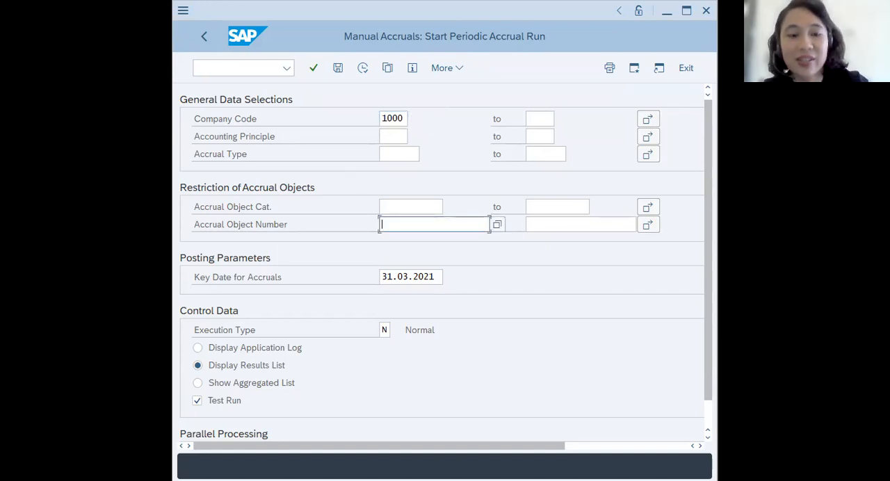
{"action": "key", "text": "ctrl+v"}
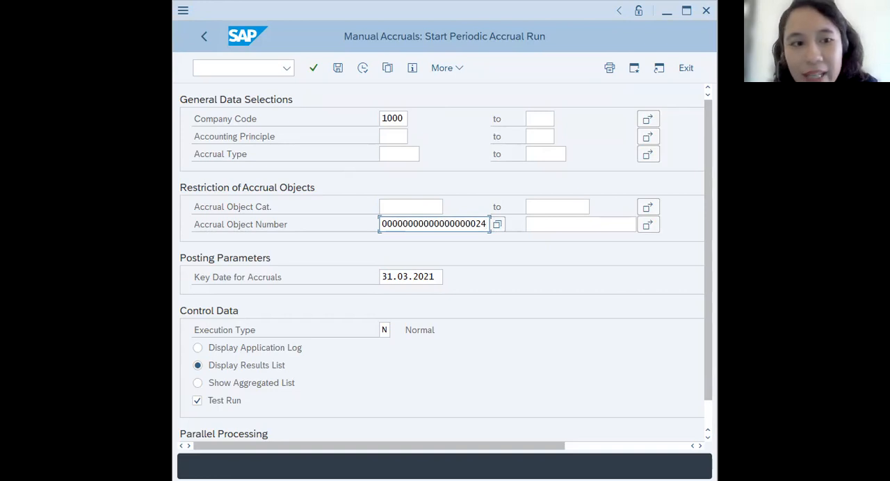
{"action": "left_click", "coordinate": [392, 280]}
{"action": "left_click", "coordinate": [450, 278]}
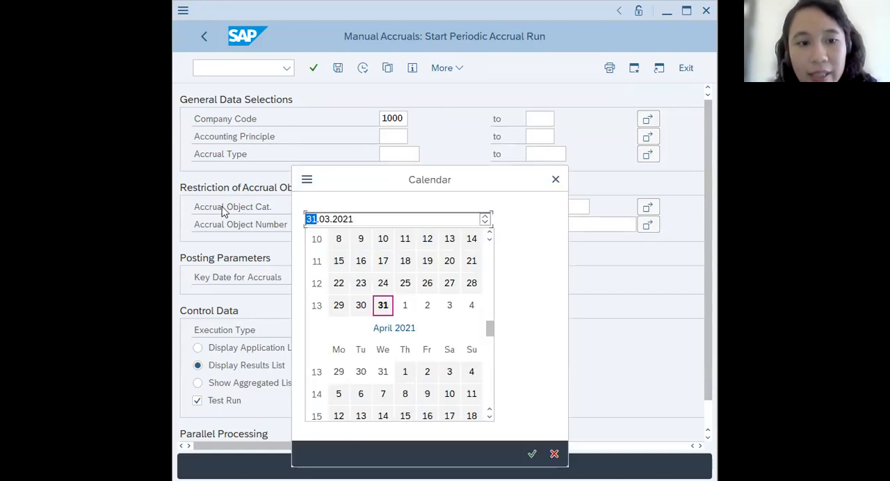
{"action": "double_click", "coordinate": [324, 219]}
{"action": "type", "text": "01"}
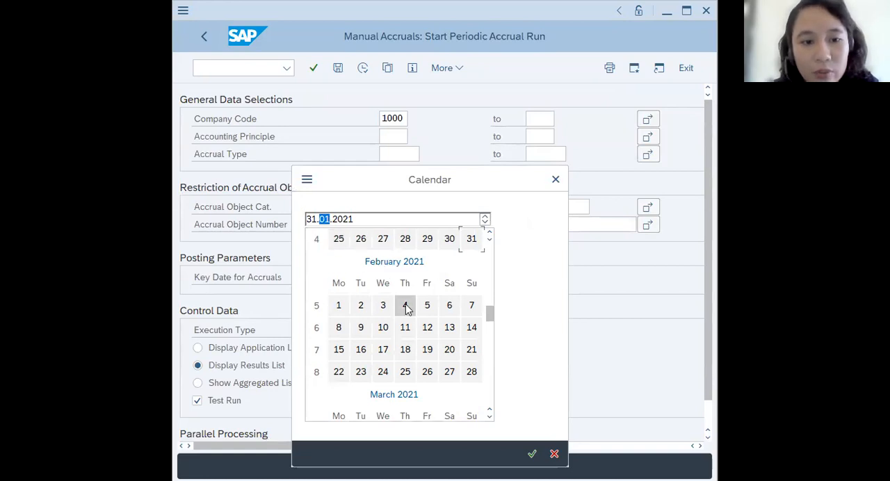
{"action": "left_click", "coordinate": [475, 239]}
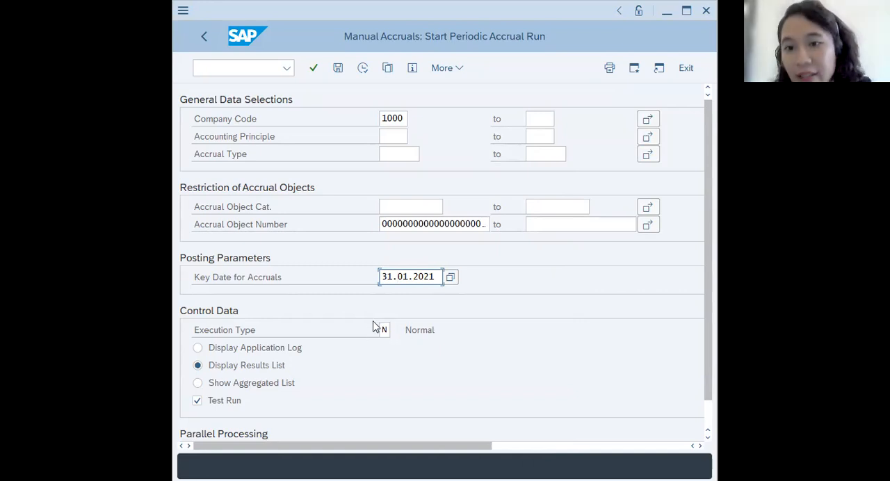
- Turn off the Test Run option and try to execute the periodic accrual run for company code 1000
{"action": "left_click", "coordinate": [208, 407]}
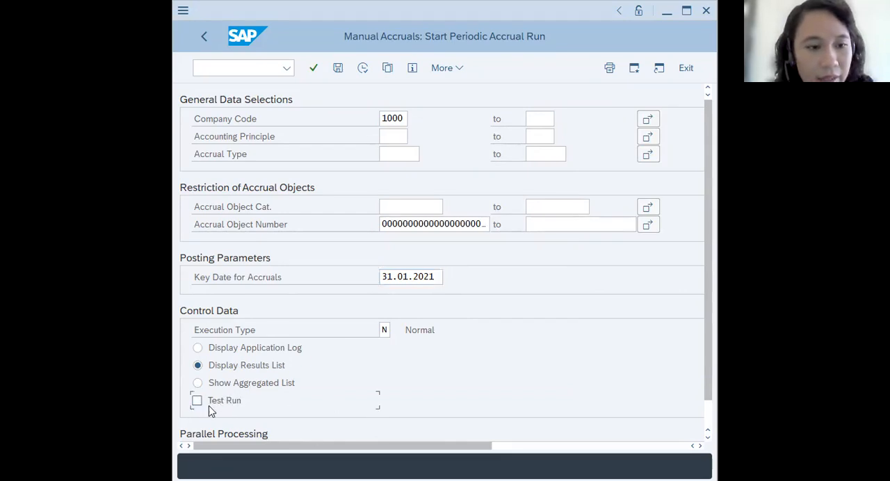
{"action": "scroll", "coordinate": [560, 371], "scroll_direction": "down", "scroll_amount": 1}
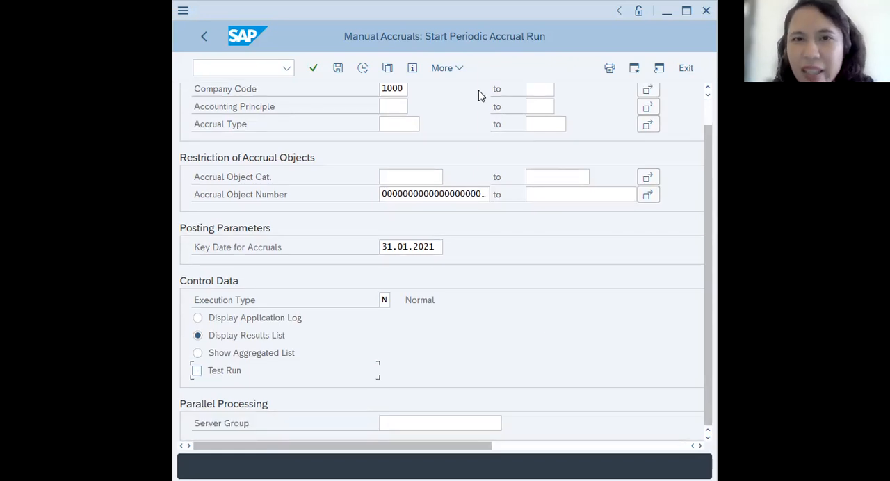
{"action": "key", "text": "alt+Tab"}
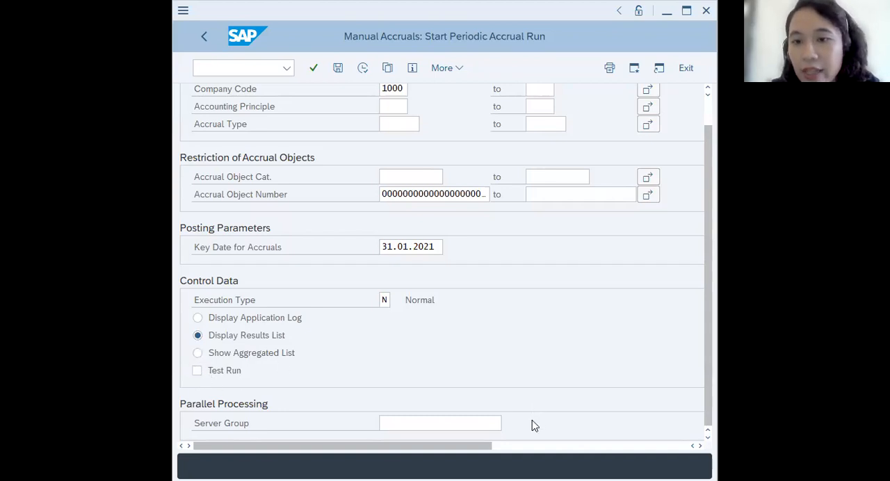
{"action": "left_click", "coordinate": [363, 69]}
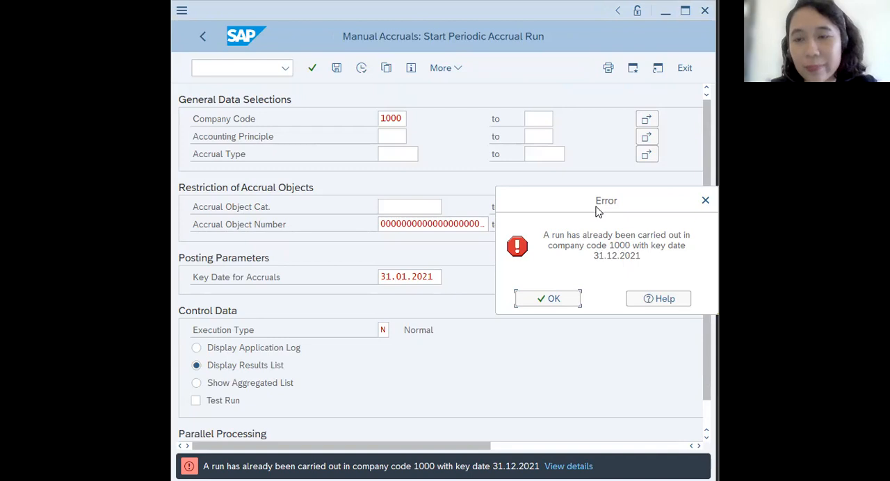
{"action": "left_click_drag", "start_coordinate": [598, 211], "coordinate": [545, 320]}
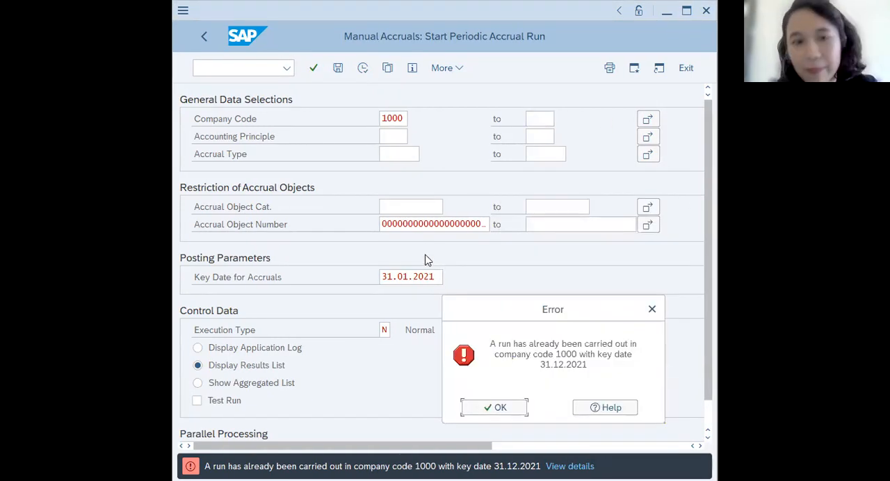
{"action": "left_click", "coordinate": [505, 412]}
- Return to the SAP menu and collapse the Manual Accruals and Periodic Processing folders under General Ledger
{"action": "left_click", "coordinate": [270, 69]}
{"action": "type", "text": "/n"}
{"action": "key", "text": "Return"}
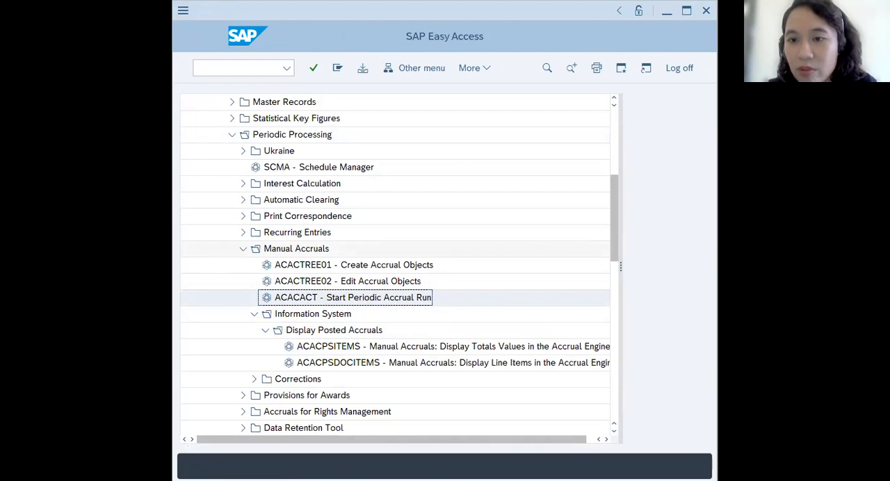
{"action": "left_click", "coordinate": [244, 249]}
{"action": "left_click", "coordinate": [243, 151]}
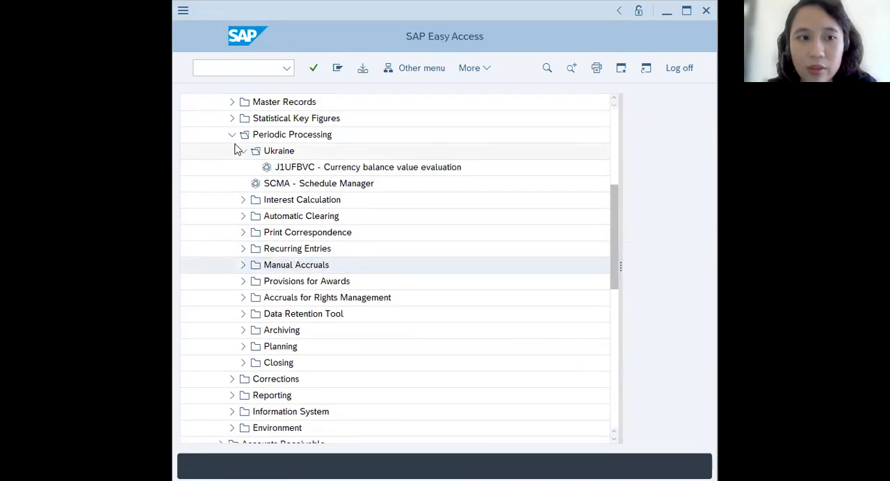
{"action": "left_click", "coordinate": [232, 134]}
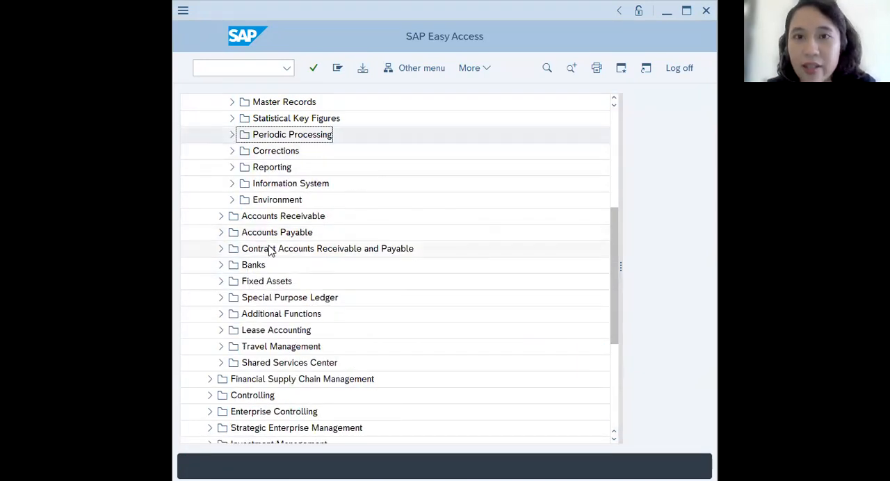